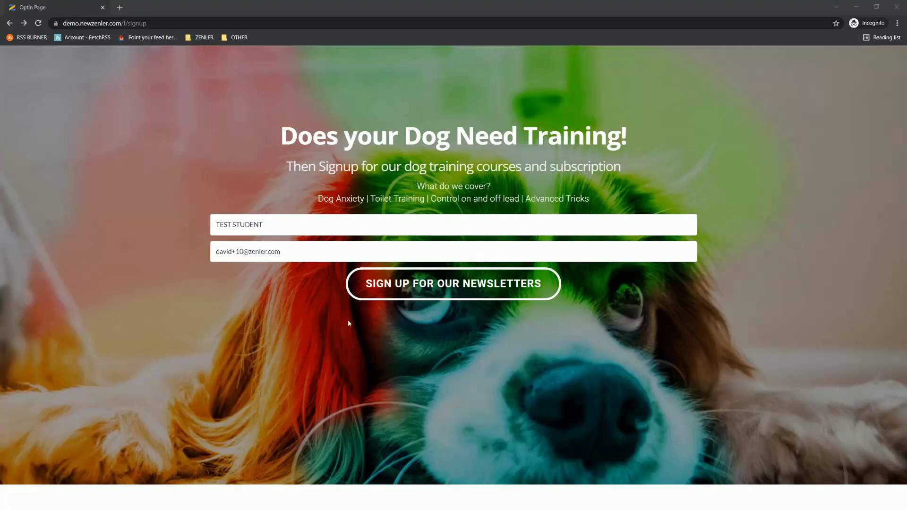
Step: Submit the newsletter sign-up form, switch to Gmail and copy the address of the email's LAST STEP TO COMPLETE SIGNUP link
{"action": "left_click", "coordinate": [458, 286]}
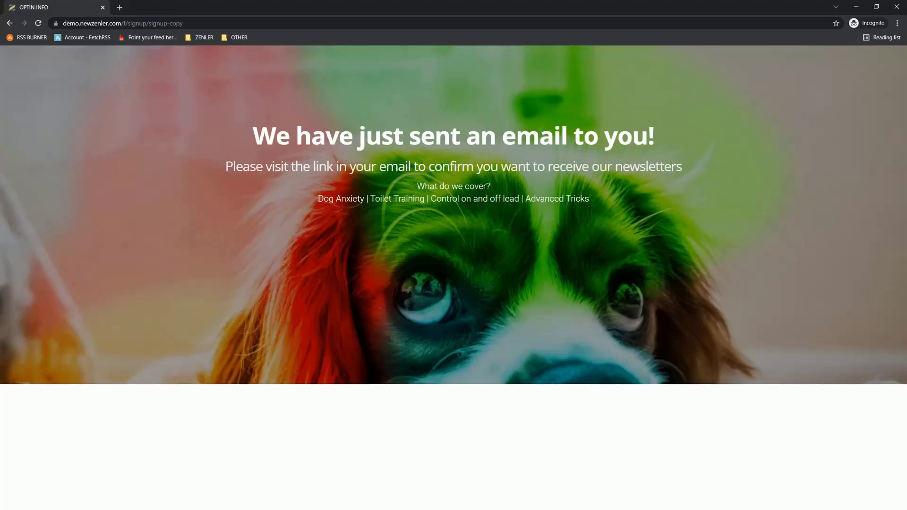
{"action": "key", "text": "alt+Tab"}
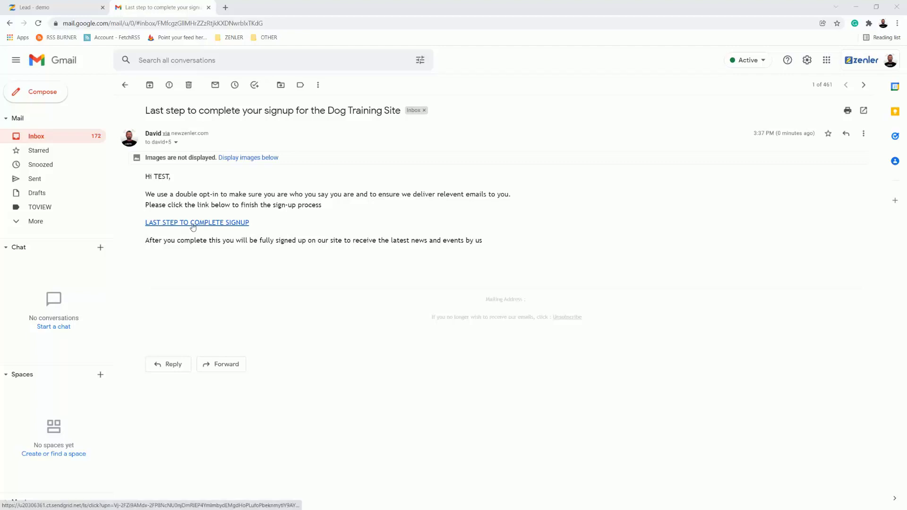
{"action": "right_click", "coordinate": [213, 224]}
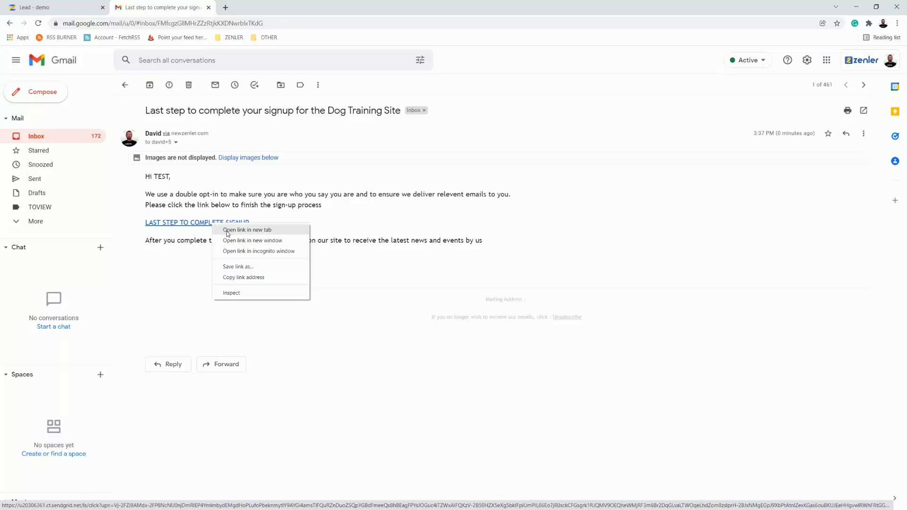
{"action": "left_click", "coordinate": [240, 278]}
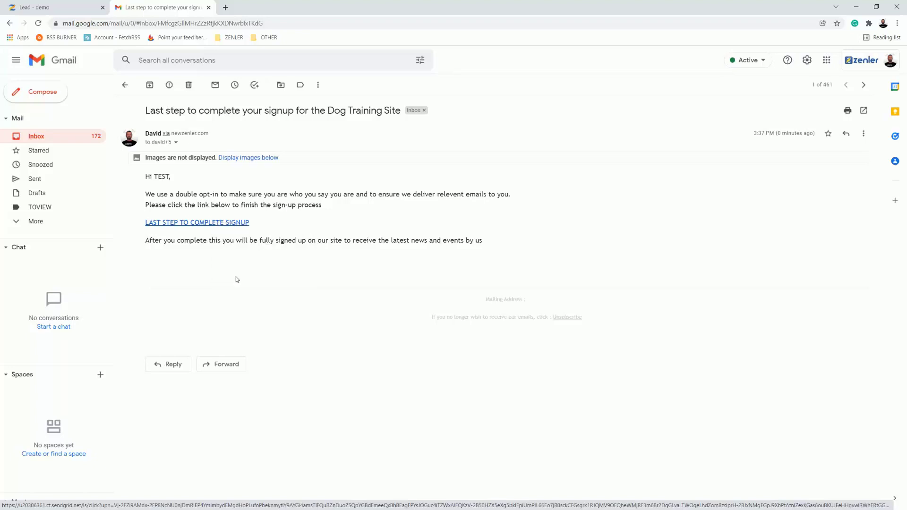
Step: Check which tag the test lead carries in the Zenler Lead list
{"action": "left_click", "coordinate": [897, 23]}
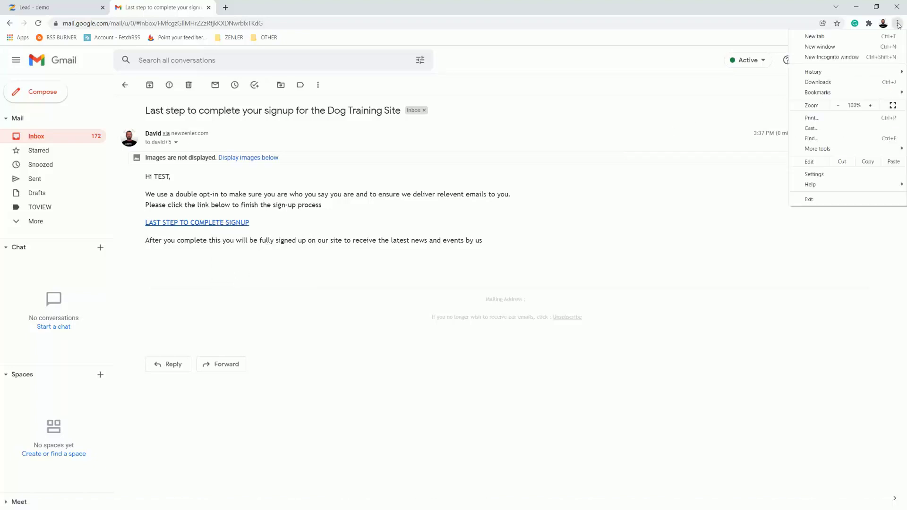
{"action": "left_click", "coordinate": [609, 222]}
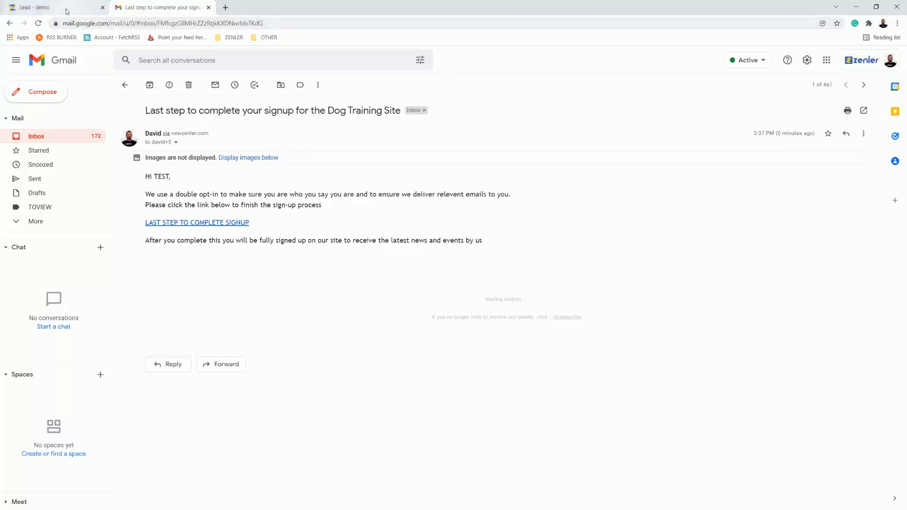
{"action": "key", "text": "ctrl+1"}
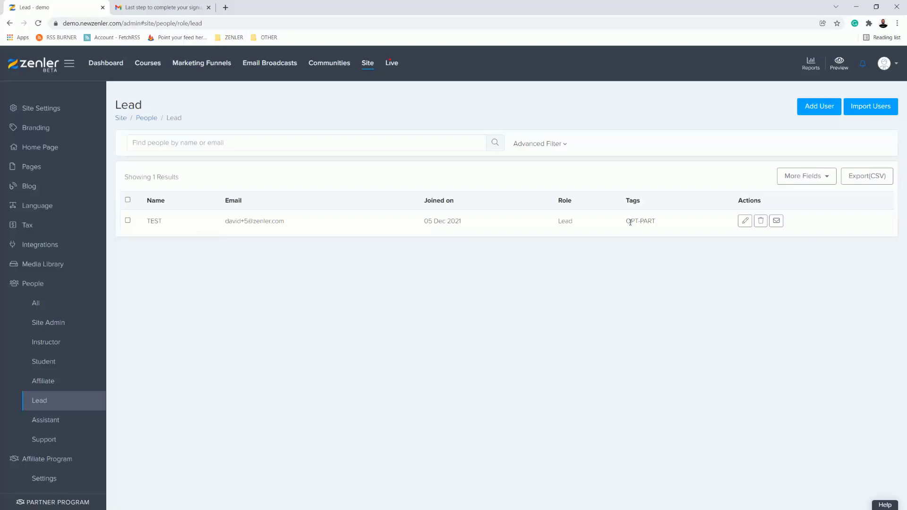
{"action": "left_click_drag", "start_coordinate": [628, 221], "coordinate": [659, 225]}
Step: Open the copied sign-up confirmation link in a new incognito window
{"action": "left_click", "coordinate": [897, 23]}
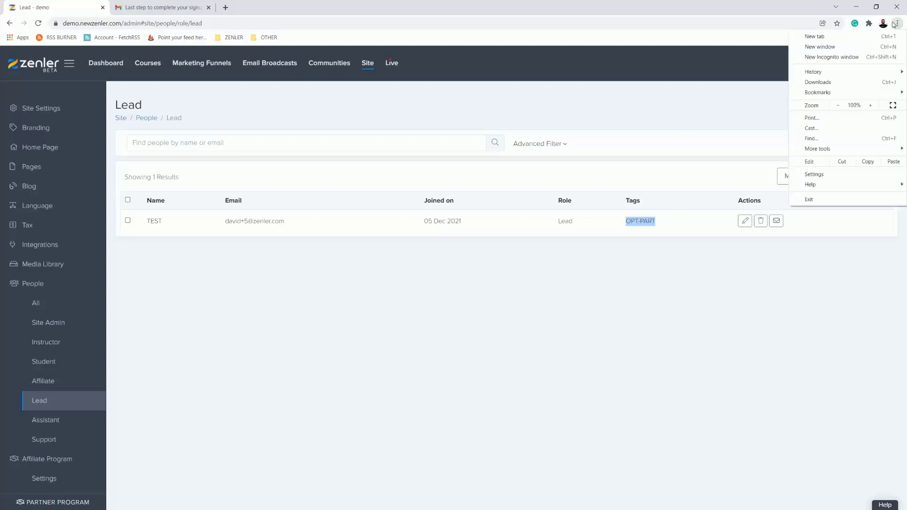
{"action": "left_click", "coordinate": [160, 7]}
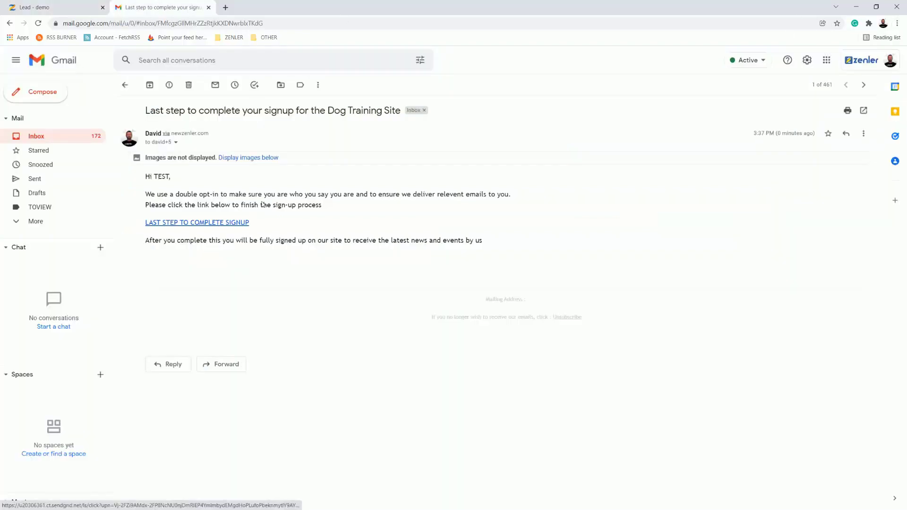
{"action": "left_click", "coordinate": [897, 23]}
{"action": "left_click", "coordinate": [857, 57]}
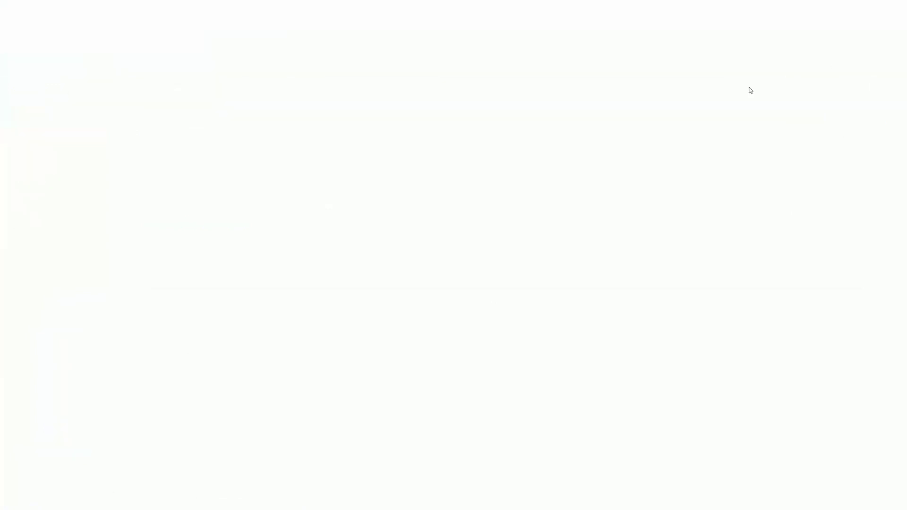
{"action": "key", "text": "ctrl+v"}
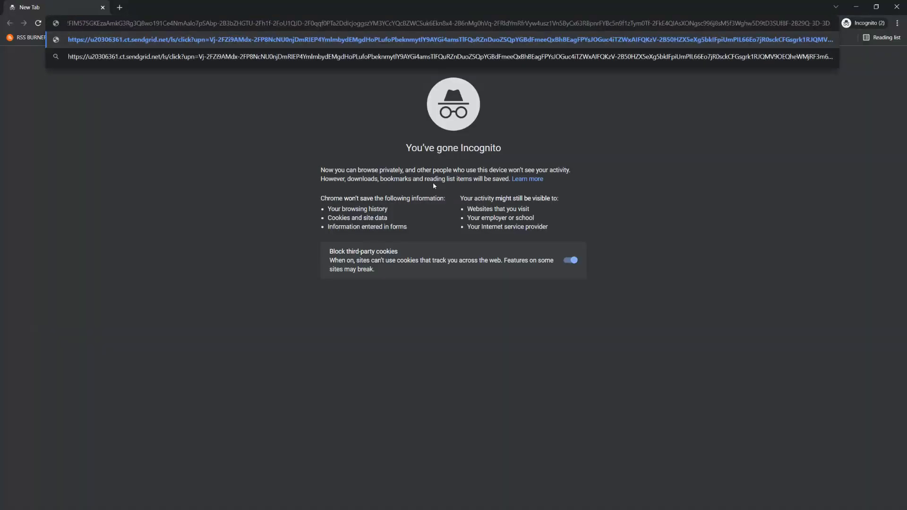
{"action": "key", "text": "Return"}
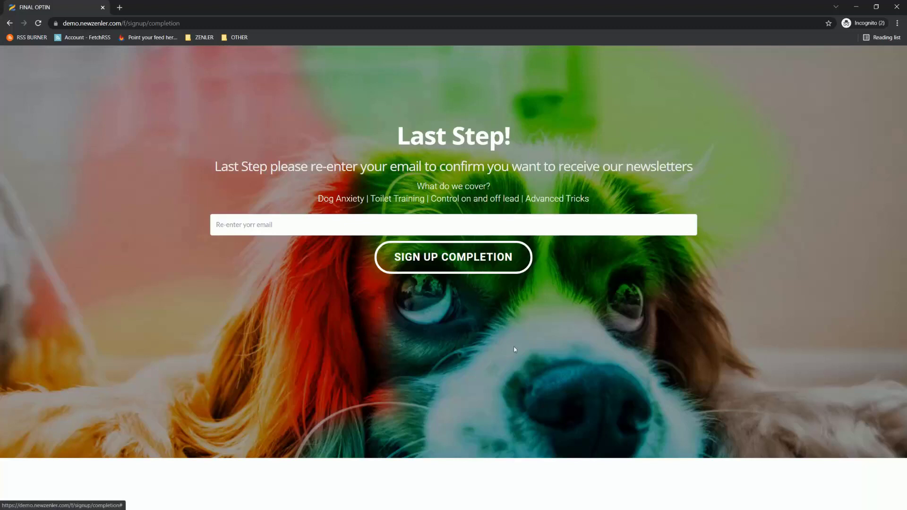
Step: Re-enter the subscriber's email address and submit the sign-up completion form
{"action": "key", "text": "ctrl+v"}
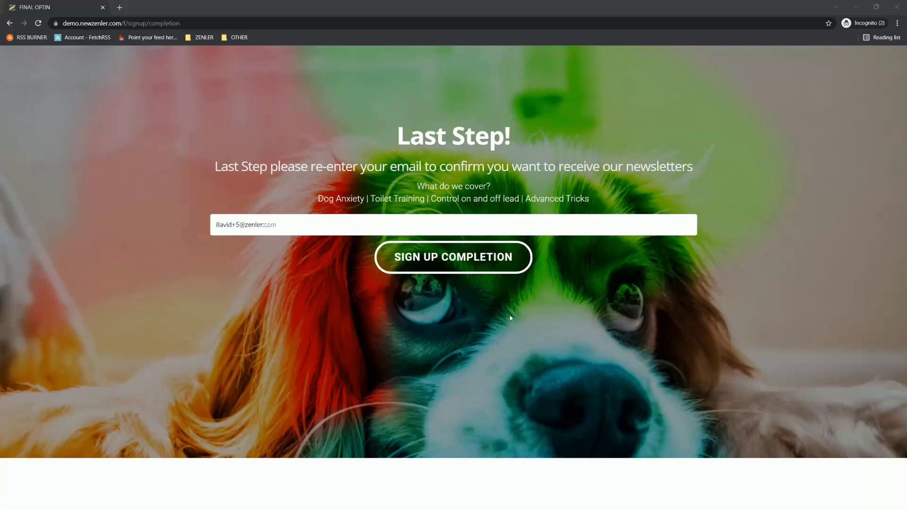
{"action": "left_click", "coordinate": [416, 257]}
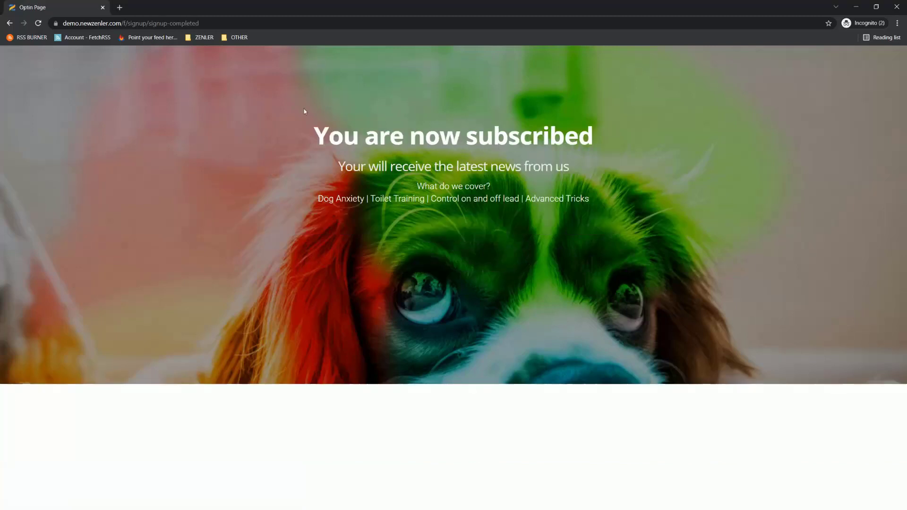
{"action": "left_click_drag", "start_coordinate": [321, 132], "coordinate": [642, 135]}
{"action": "left_click_drag", "start_coordinate": [394, 166], "coordinate": [594, 169]}
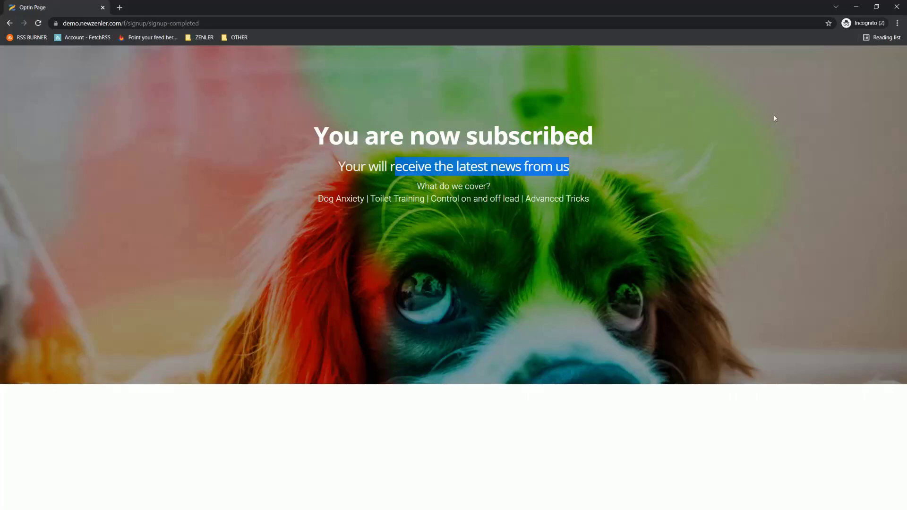
Step: Return to the Zenler Lead list, reload it and examine the test lead's tags
{"action": "left_click", "coordinate": [856, 7]}
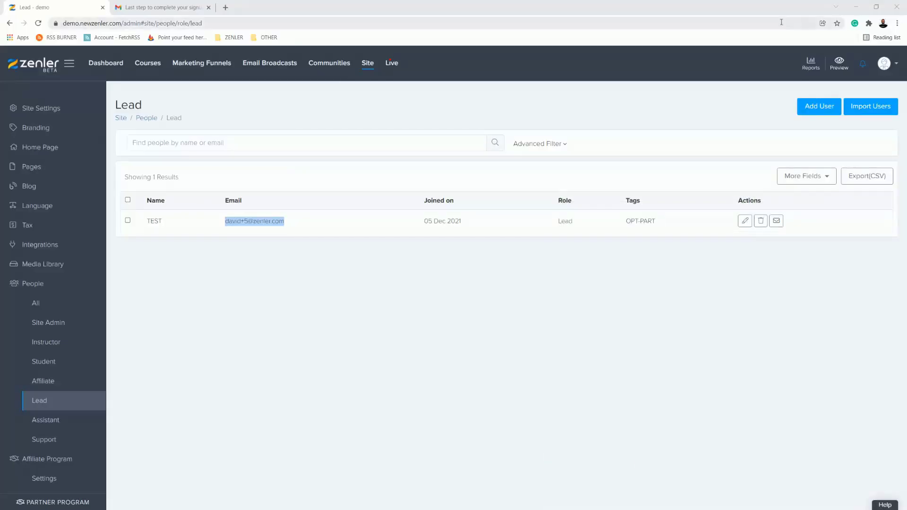
{"action": "left_click", "coordinate": [38, 23]}
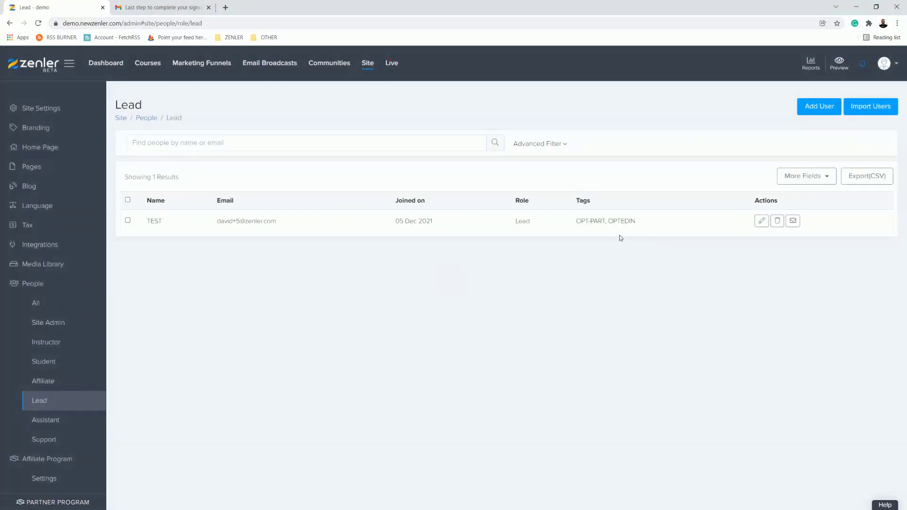
{"action": "left_click_drag", "start_coordinate": [610, 220], "coordinate": [642, 224]}
{"action": "left_click", "coordinate": [606, 252]}
{"action": "left_click_drag", "start_coordinate": [578, 222], "coordinate": [642, 222]}
{"action": "left_click_drag", "start_coordinate": [577, 221], "coordinate": [605, 221]}
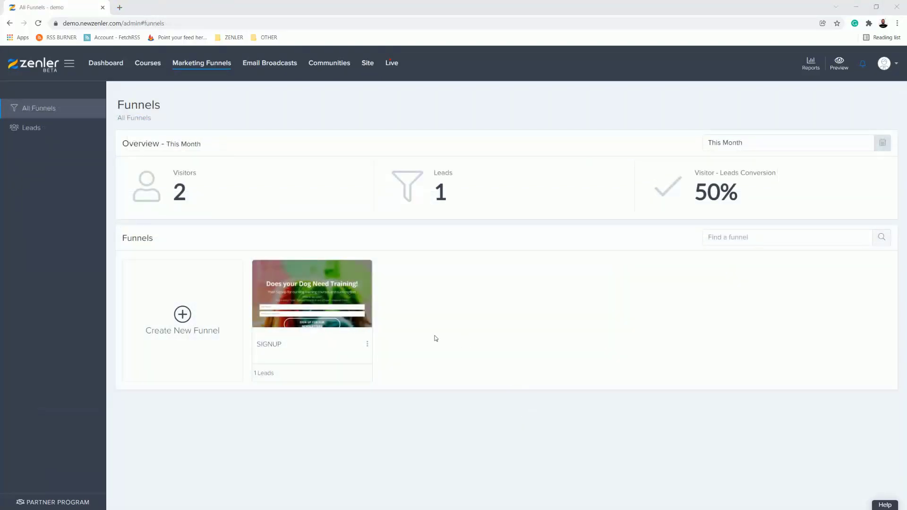
Step: Open the SIGNUP funnel and go through its funnel steps
{"action": "left_click", "coordinate": [312, 289]}
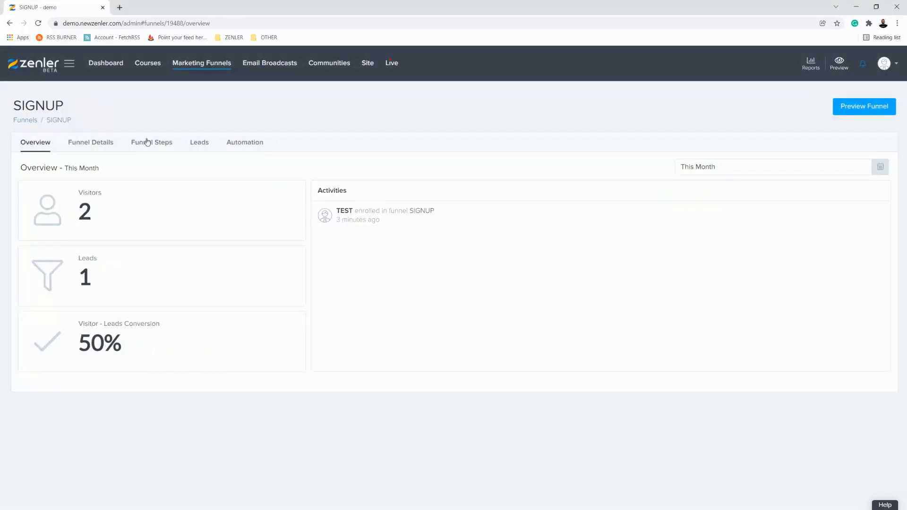
{"action": "left_click", "coordinate": [152, 146]}
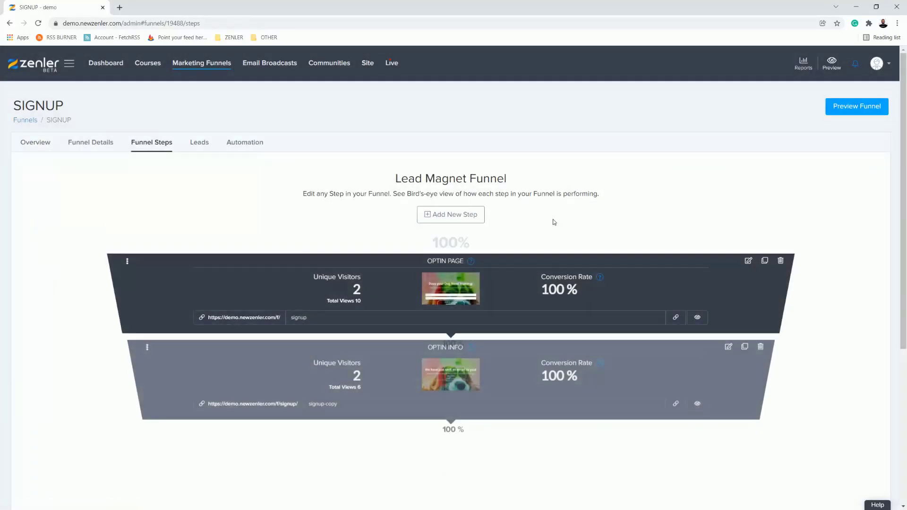
{"action": "scroll", "coordinate": [518, 164], "scroll_direction": "down", "scroll_amount": 3}
{"action": "scroll", "coordinate": [518, 164], "scroll_direction": "up", "scroll_amount": 3}
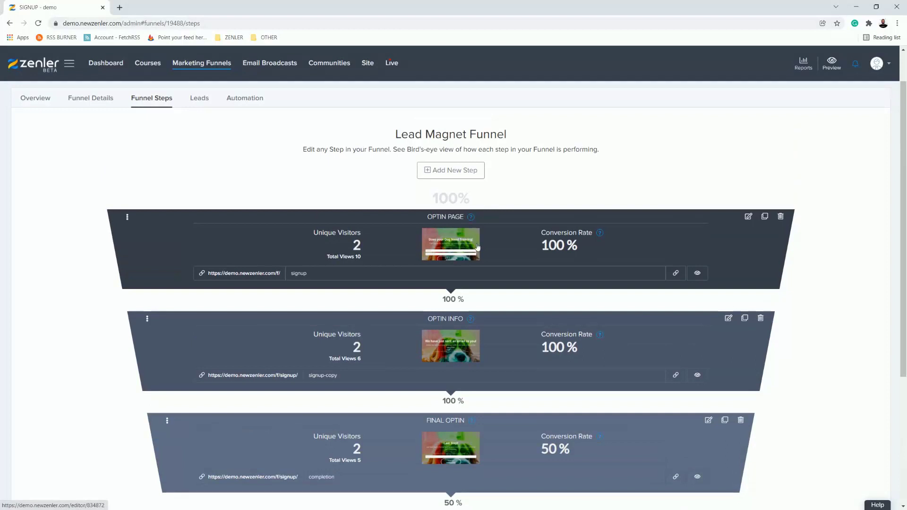
Step: Copy the link of the first funnel step, OPTIN PAGE, and preview its sign-up page
{"action": "left_click", "coordinate": [675, 275]}
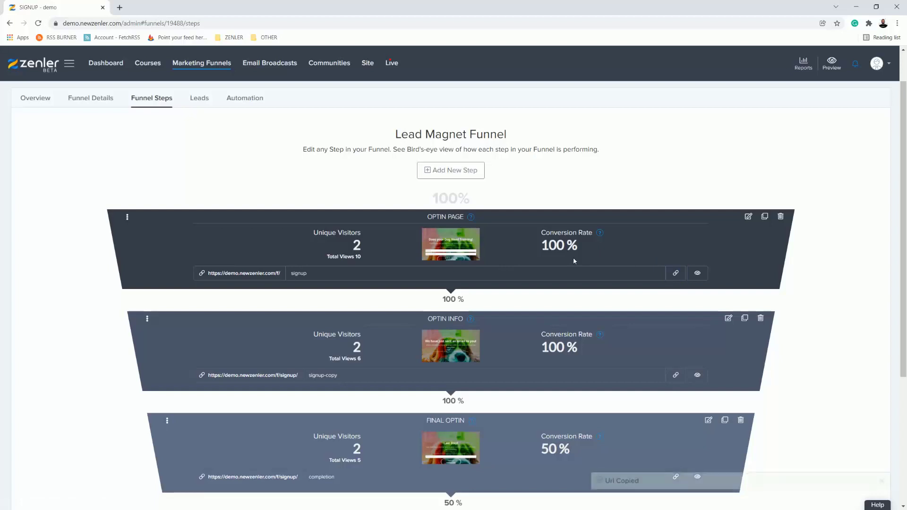
{"action": "left_click", "coordinate": [696, 274]}
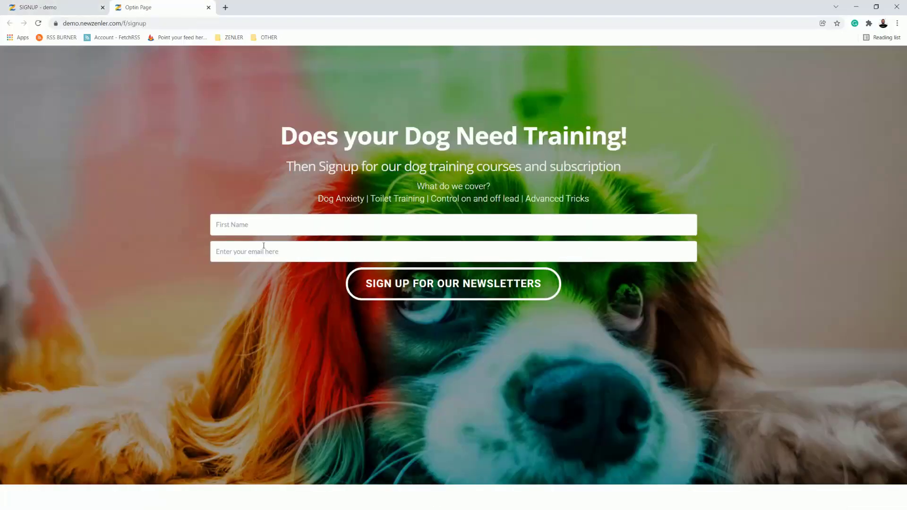
{"action": "left_click_drag", "start_coordinate": [279, 128], "coordinate": [553, 199]}
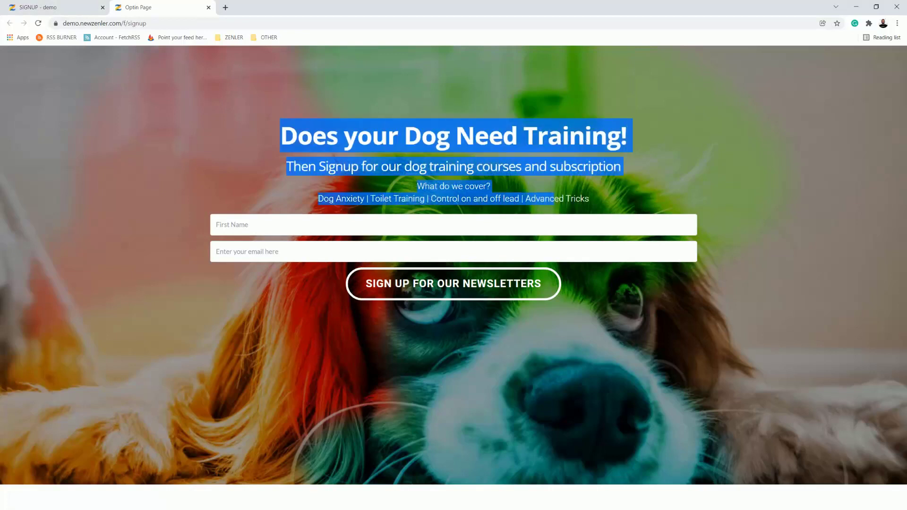
{"action": "left_click", "coordinate": [208, 7]}
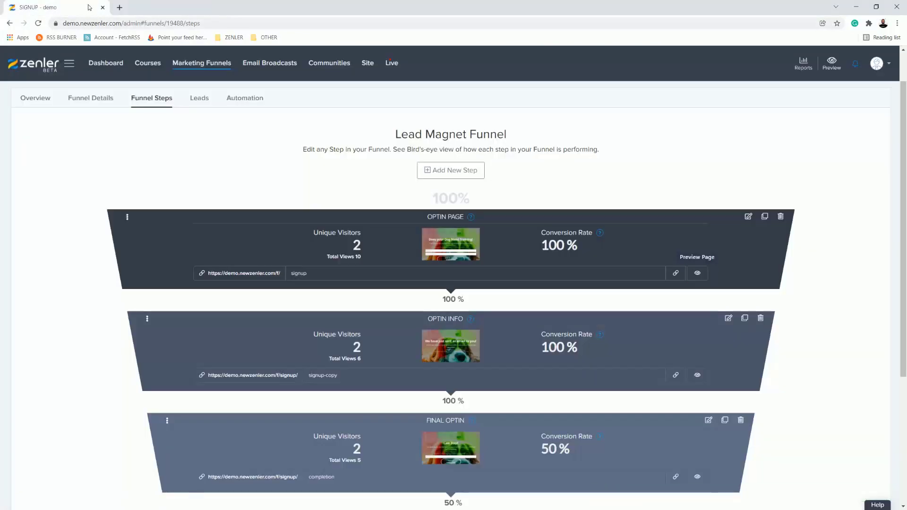
Step: Preview the pages of the OPTIN INFO and FINAL OPTIN funnel steps
{"action": "left_click", "coordinate": [697, 376]}
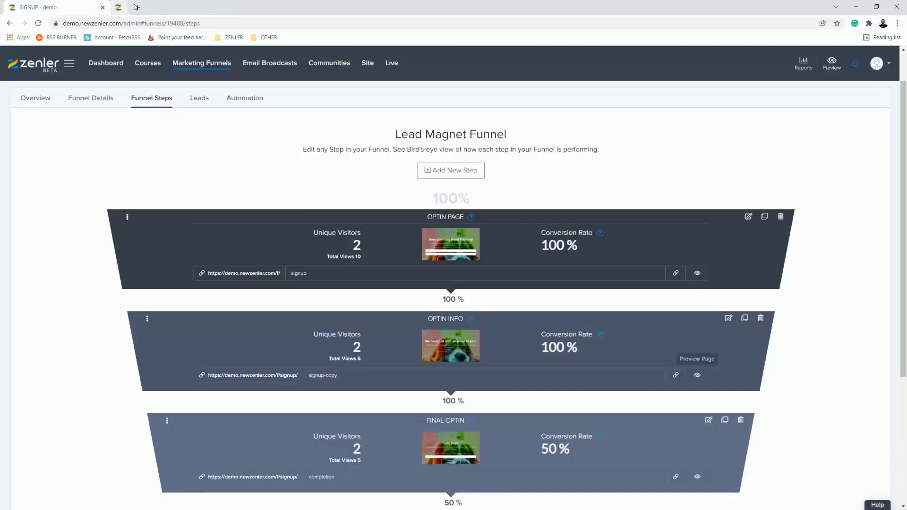
{"action": "left_click", "coordinate": [208, 7]}
{"action": "scroll", "coordinate": [420, 316], "scroll_direction": "down", "scroll_amount": 2}
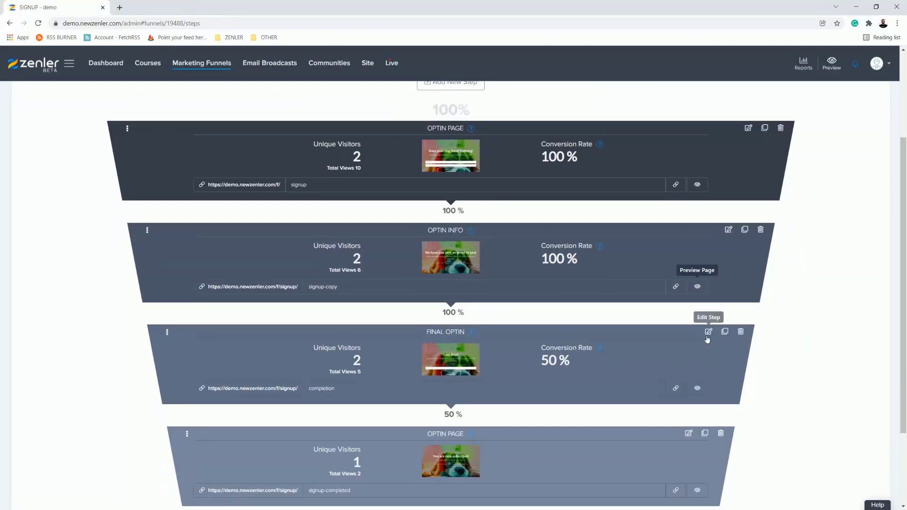
{"action": "left_click", "coordinate": [698, 388]}
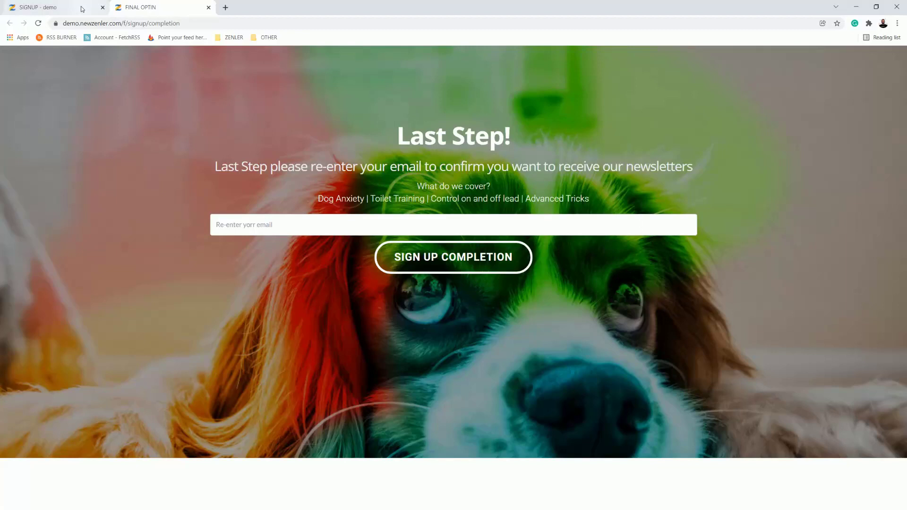
{"action": "left_click", "coordinate": [208, 8]}
Step: Preview the last funnel step's signup-completed page and return to the funnel steps
{"action": "scroll", "coordinate": [377, 236], "scroll_direction": "down", "scroll_amount": 3}
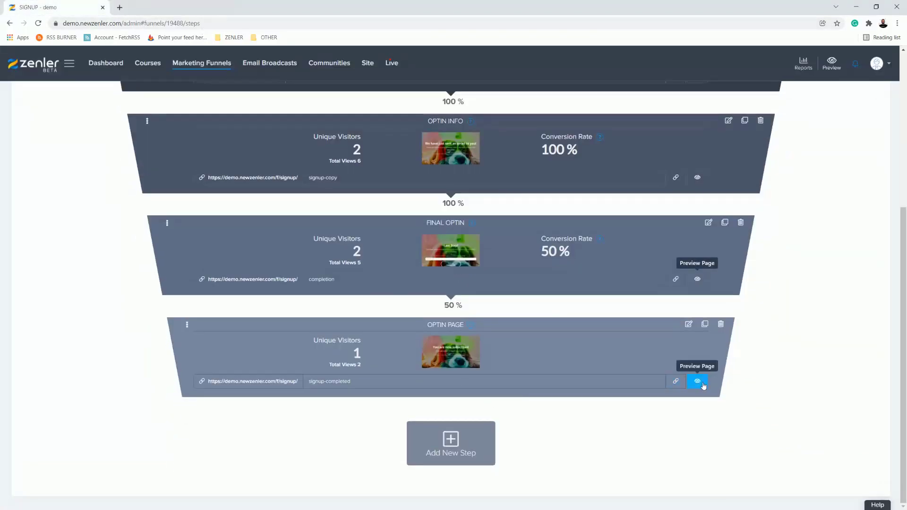
{"action": "left_click", "coordinate": [699, 381]}
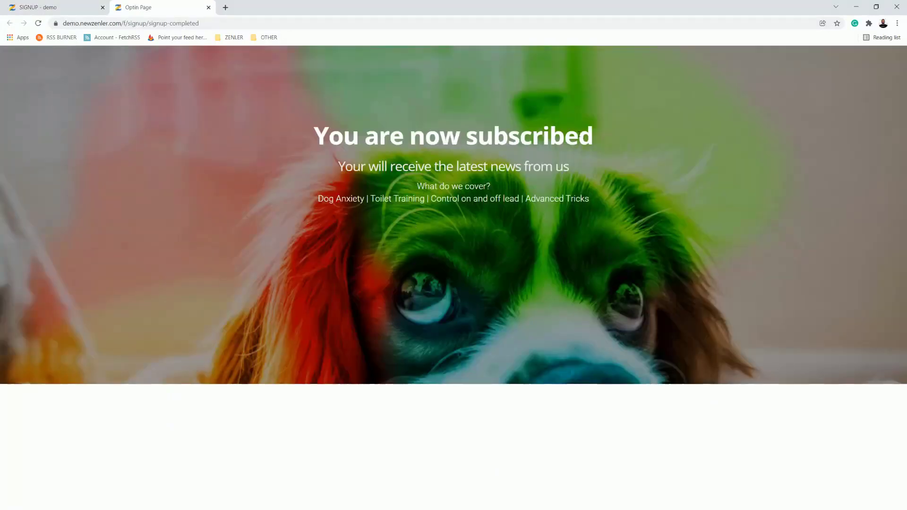
{"action": "left_click", "coordinate": [69, 10]}
Step: Open the first funnel step, OPTIN PAGE, in the page editor
{"action": "scroll", "coordinate": [520, 304], "scroll_direction": "up", "scroll_amount": 4}
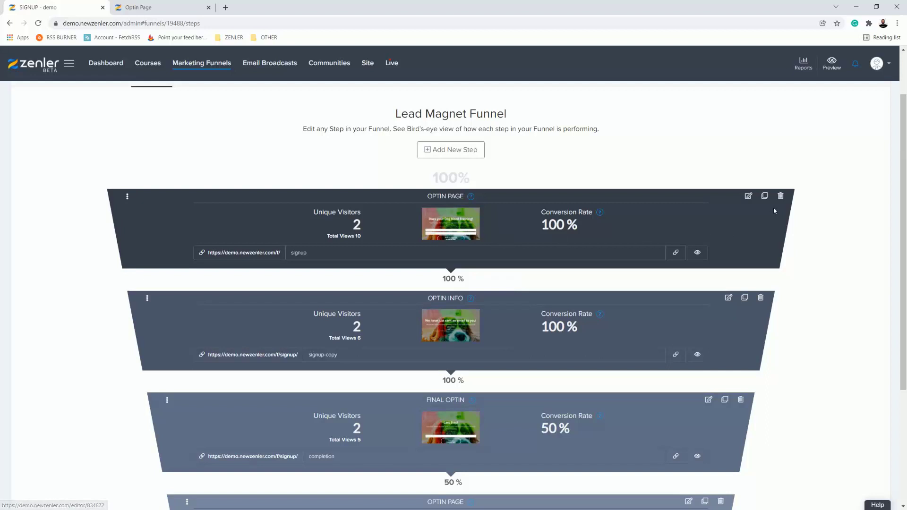
{"action": "left_click", "coordinate": [183, 7]}
{"action": "left_click", "coordinate": [748, 196]}
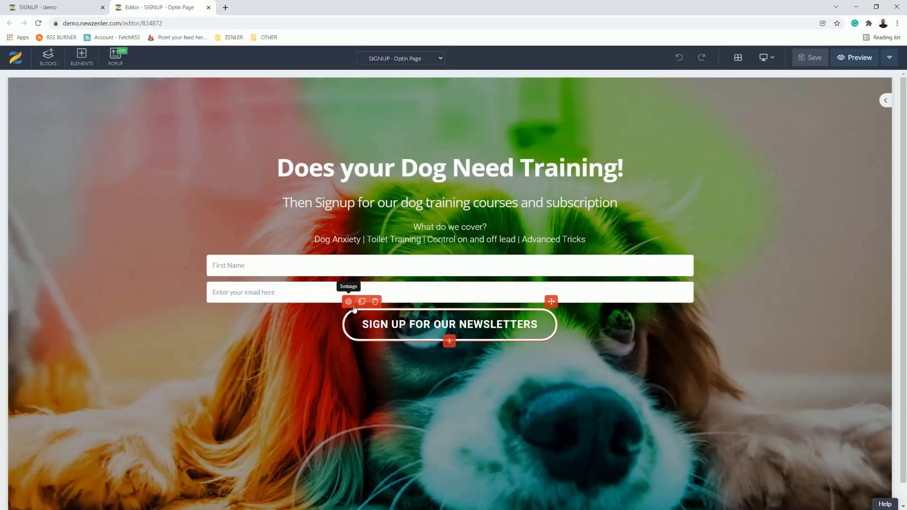
Step: Open the settings of the SIGN UP FOR OUR NEWSLETTERS button and examine its post submit link
{"action": "left_click", "coordinate": [353, 307]}
{"action": "left_click", "coordinate": [834, 100]}
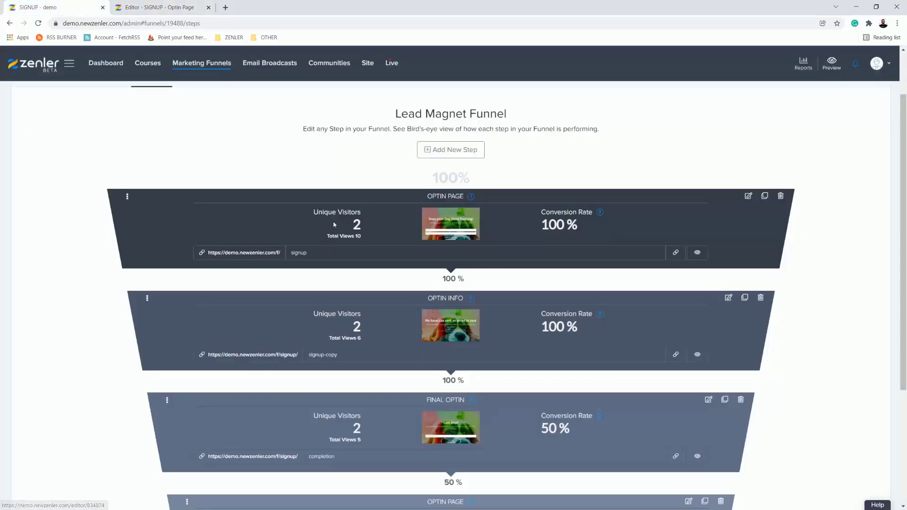
{"action": "left_click", "coordinate": [178, 8]}
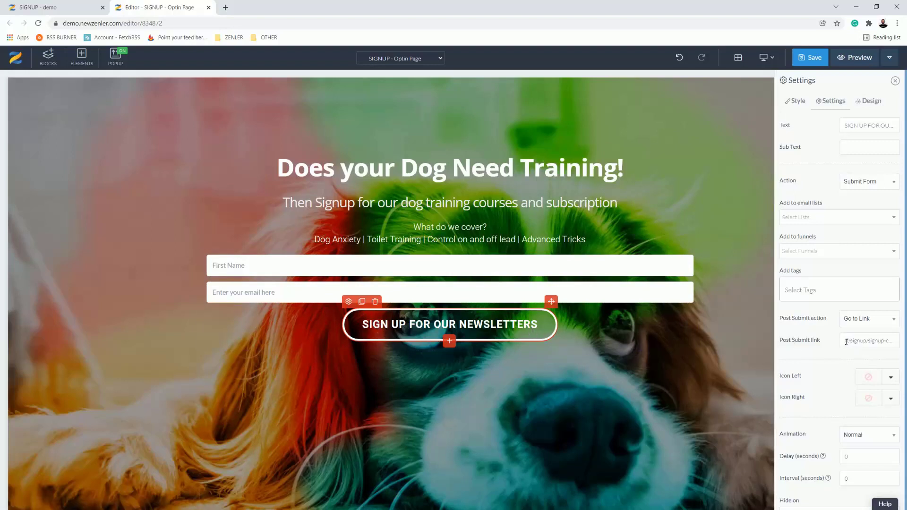
{"action": "left_click_drag", "start_coordinate": [846, 341], "coordinate": [897, 341]}
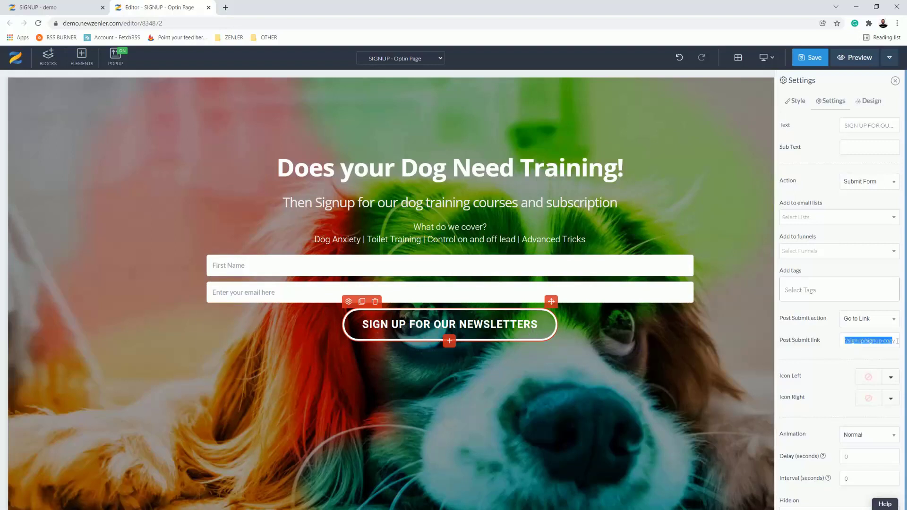
Step: Close the OPTIN PAGE editor without saving and return to the funnel steps
{"action": "left_click", "coordinate": [827, 355]}
{"action": "left_click", "coordinate": [208, 8]}
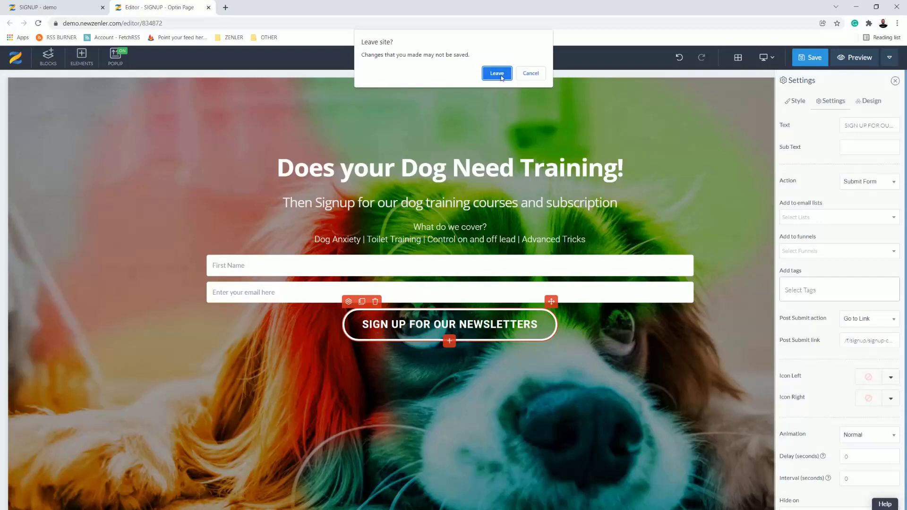
{"action": "left_click", "coordinate": [497, 73]}
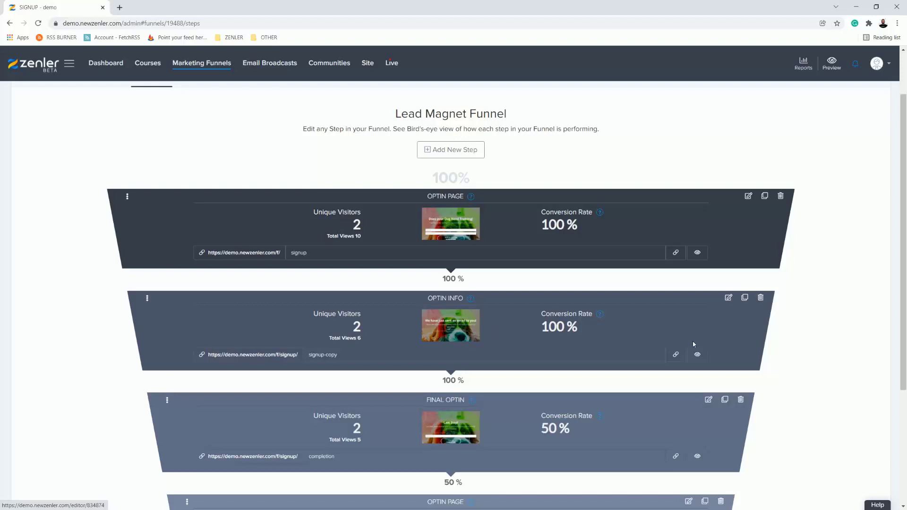
Step: Preview the OPTIN INFO page, close the preview, and review the order of the funnel steps
{"action": "left_click", "coordinate": [697, 354]}
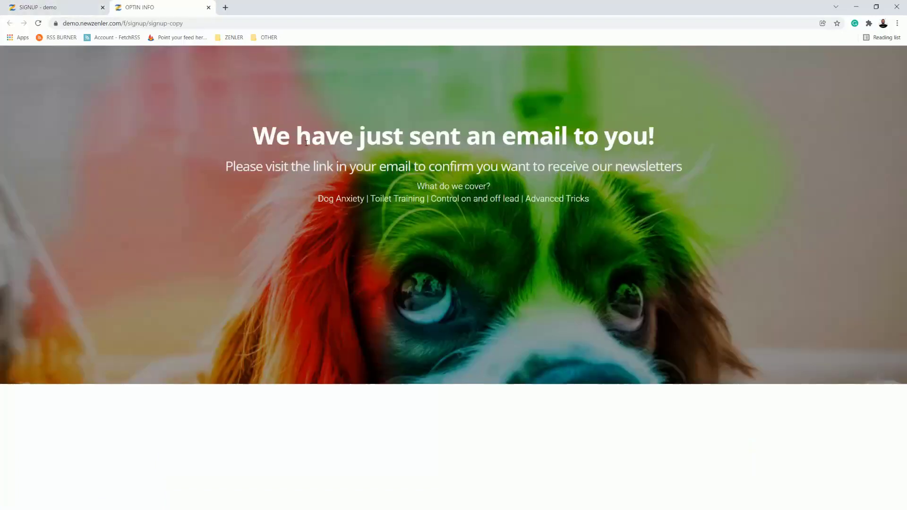
{"action": "left_click", "coordinate": [208, 7]}
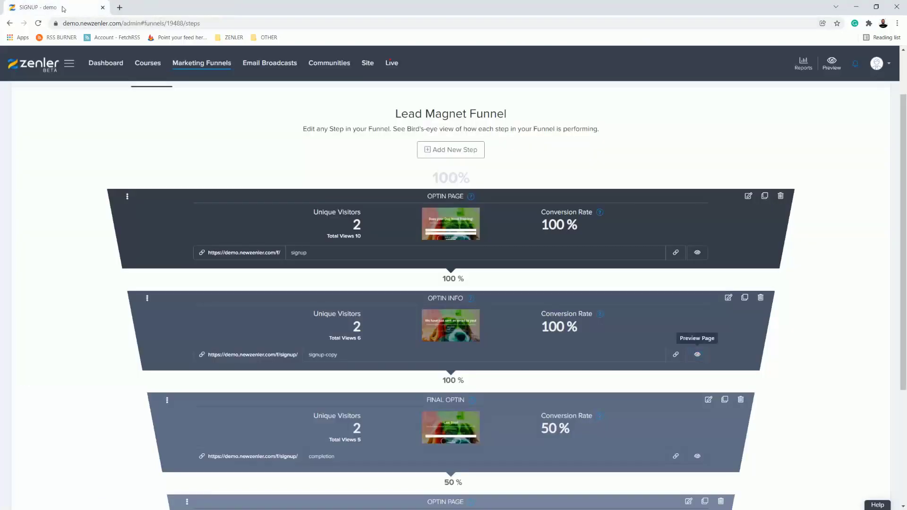
{"action": "scroll", "coordinate": [470, 283], "scroll_direction": "down", "scroll_amount": 2}
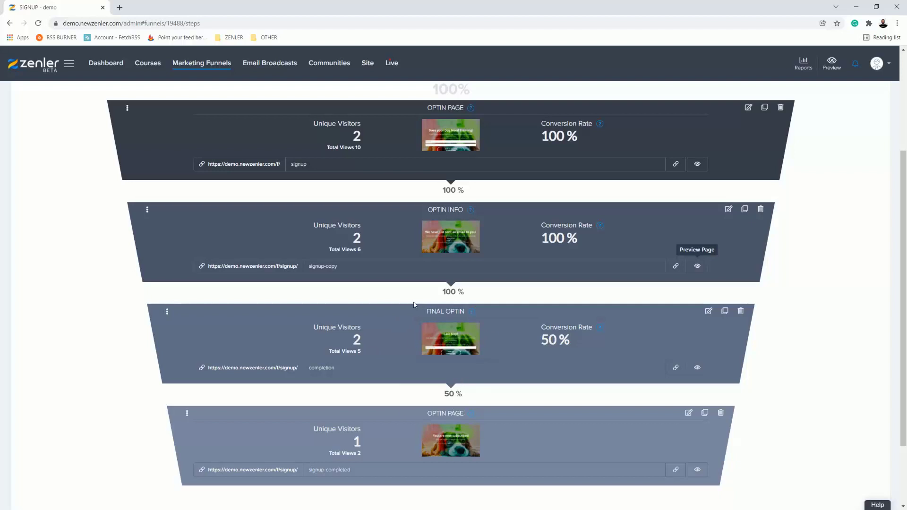
{"action": "scroll", "coordinate": [405, 322], "scroll_direction": "up", "scroll_amount": 1}
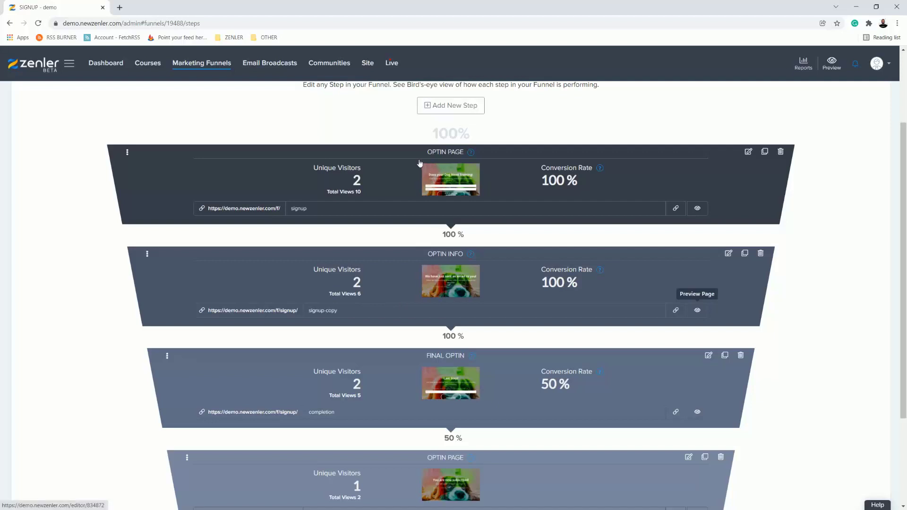
{"action": "left_click_drag", "start_coordinate": [425, 153], "coordinate": [466, 153]}
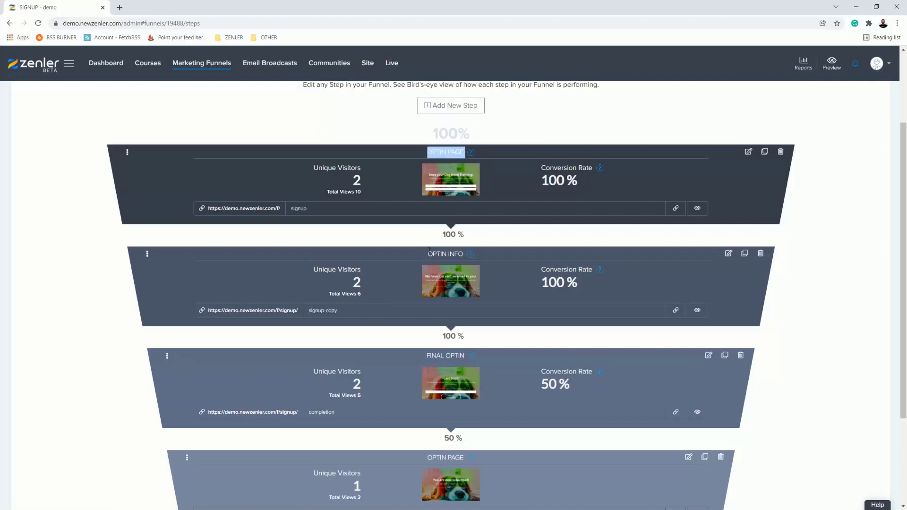
{"action": "left_click_drag", "start_coordinate": [428, 254], "coordinate": [467, 253]}
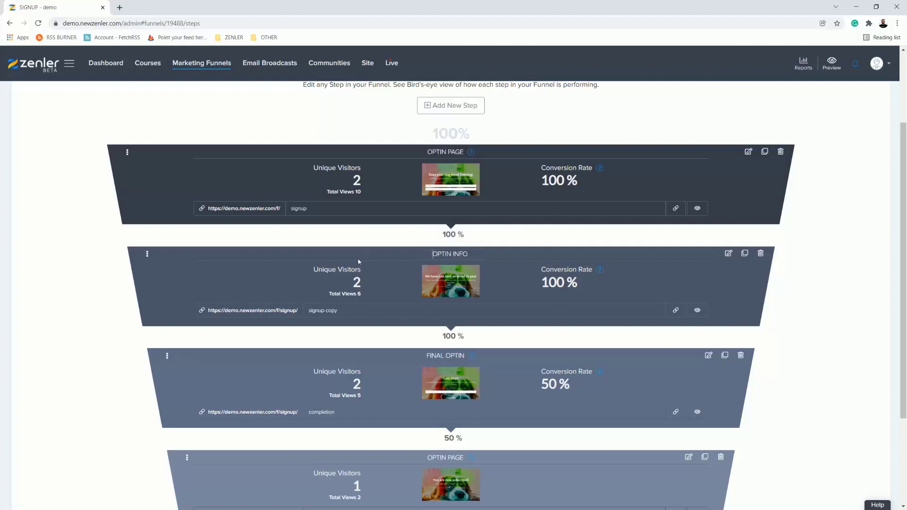
Step: Open the SIGNUP funnel's automation rules and bring up the FIRST STAGE EMAIL action for editing
{"action": "scroll", "coordinate": [343, 223], "scroll_direction": "up", "scroll_amount": 3}
{"action": "left_click", "coordinate": [244, 144]}
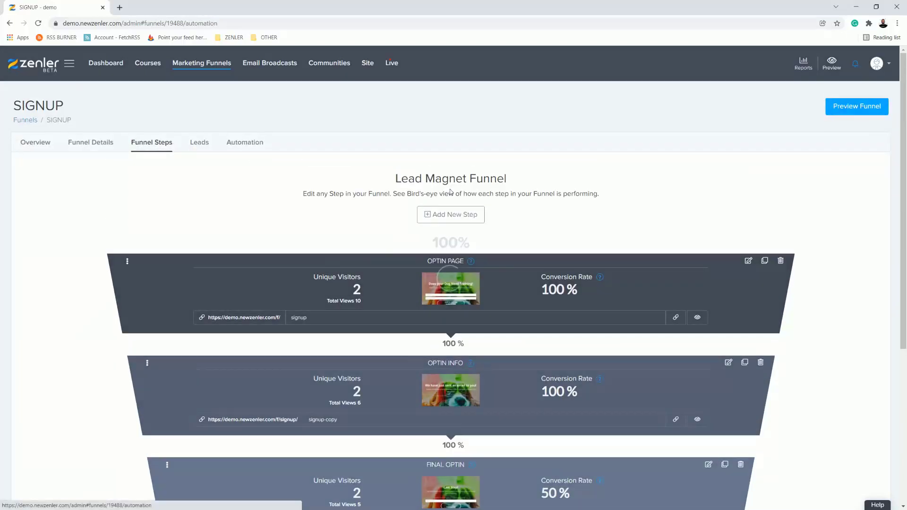
{"action": "left_click", "coordinate": [126, 300]}
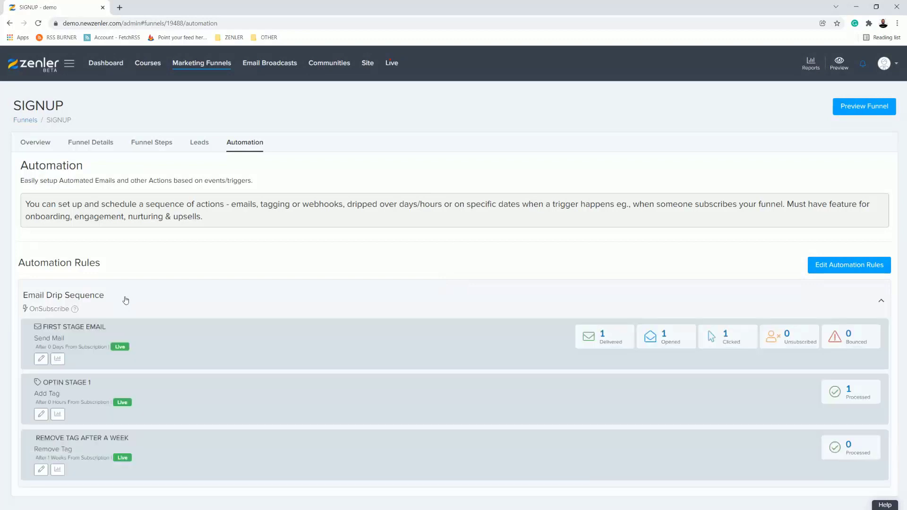
{"action": "left_click", "coordinate": [41, 359]}
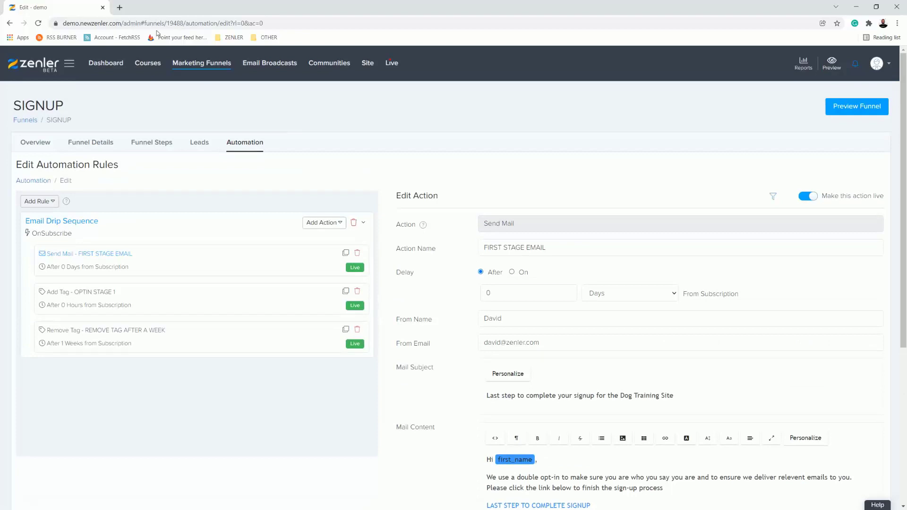
Step: Open the funnel steps in a separate browser tab and preview the first OPTIN PAGE step
{"action": "right_click", "coordinate": [157, 144]}
{"action": "left_click", "coordinate": [191, 149]}
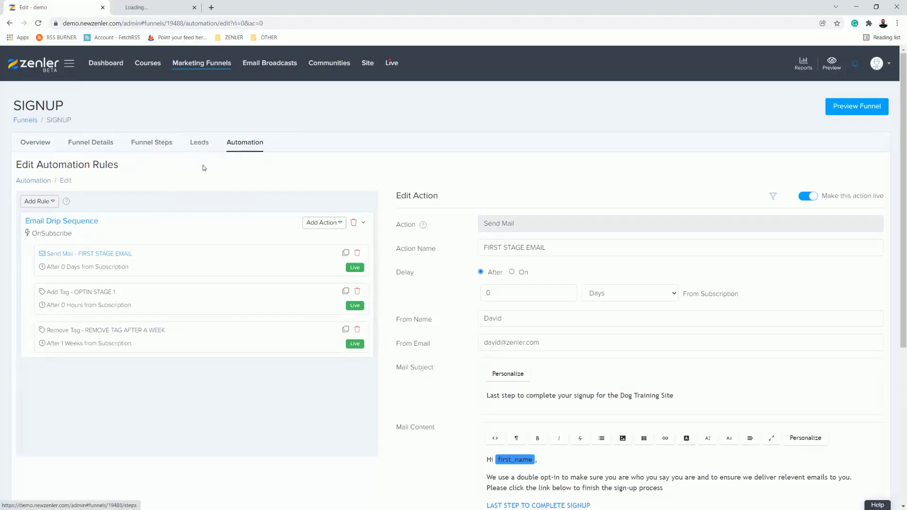
{"action": "left_click", "coordinate": [161, 8]}
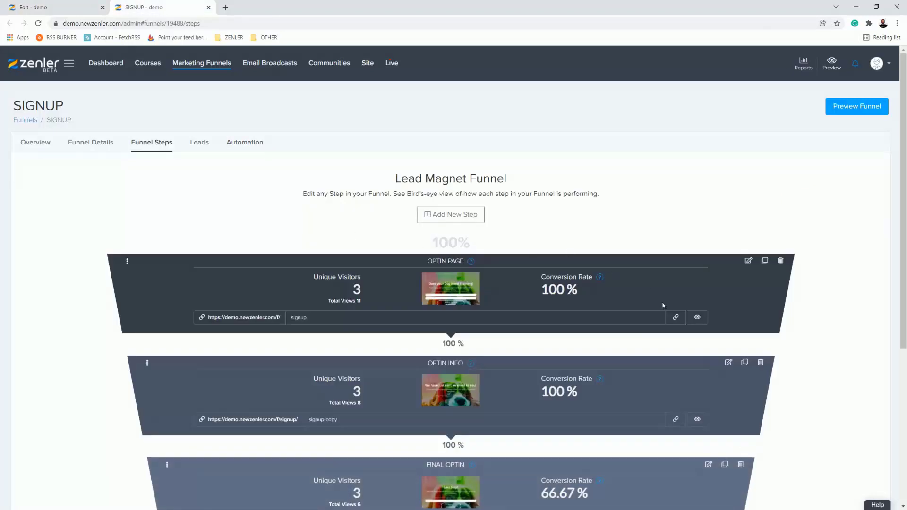
{"action": "left_click", "coordinate": [697, 317]}
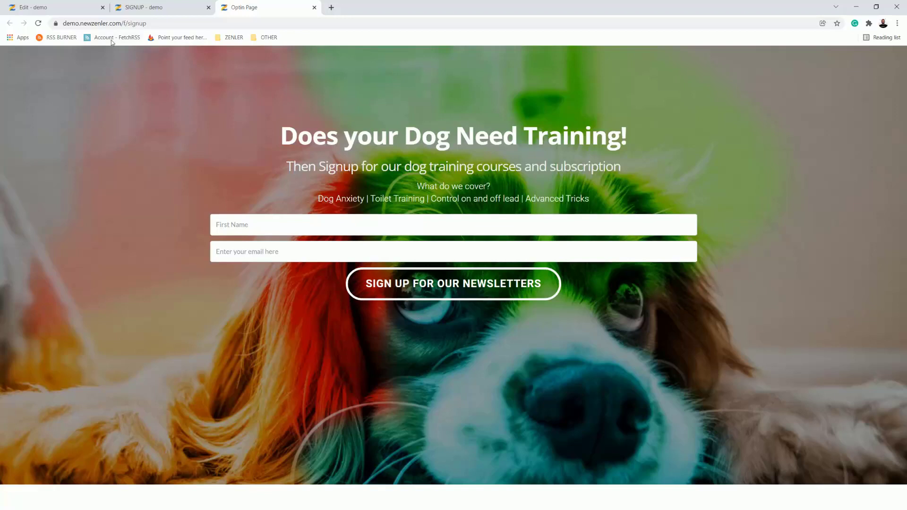
Step: Return to the FIRST STAGE EMAIL action and examine its delay and mail subject
{"action": "left_click", "coordinate": [71, 9]}
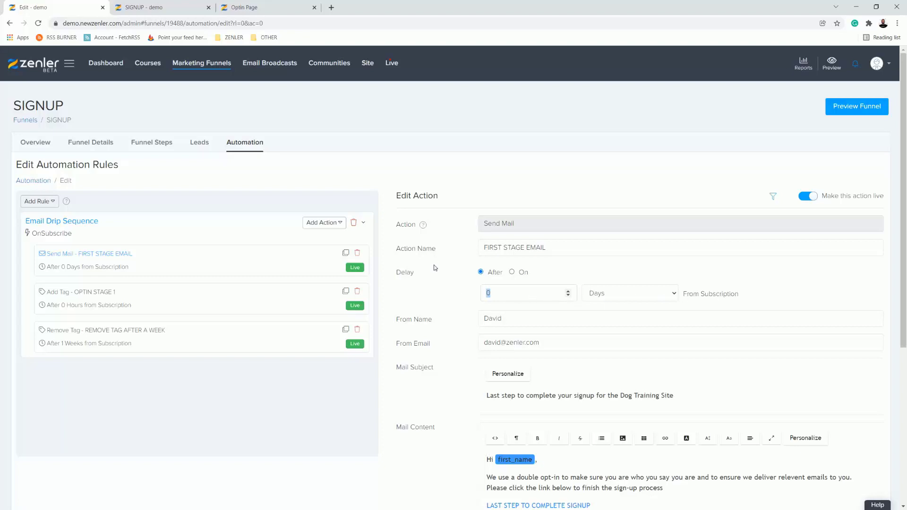
{"action": "scroll", "coordinate": [435, 266], "scroll_direction": "down", "scroll_amount": 3}
{"action": "left_click_drag", "start_coordinate": [487, 262], "coordinate": [684, 264]}
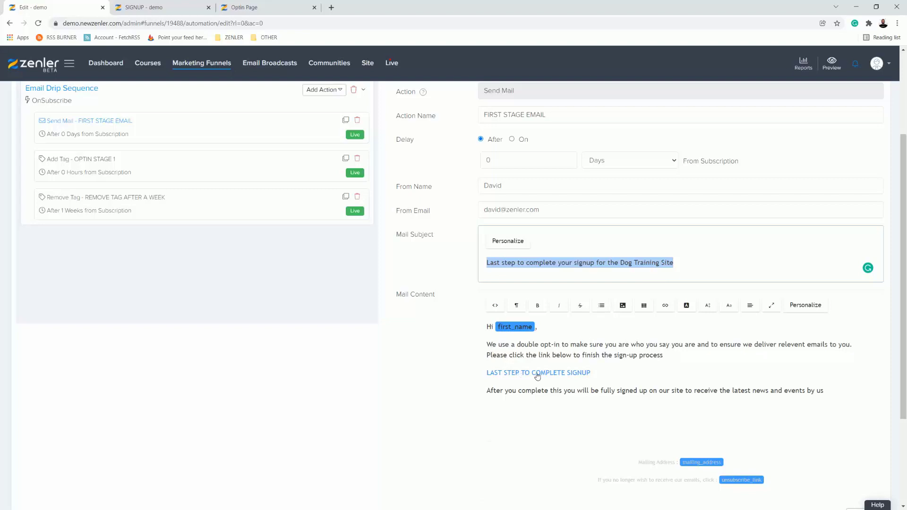
Step: Open the link settings of the LAST STEP TO COMPLETE SIGNUP text in the mail content and examine its URL
{"action": "left_click_drag", "start_coordinate": [590, 373], "coordinate": [487, 372]}
{"action": "left_click", "coordinate": [665, 306]}
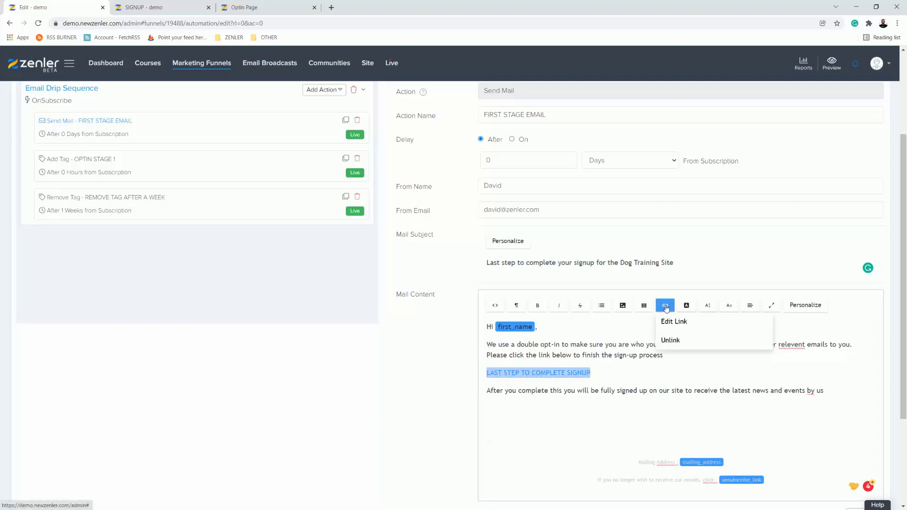
{"action": "left_click", "coordinate": [667, 321]}
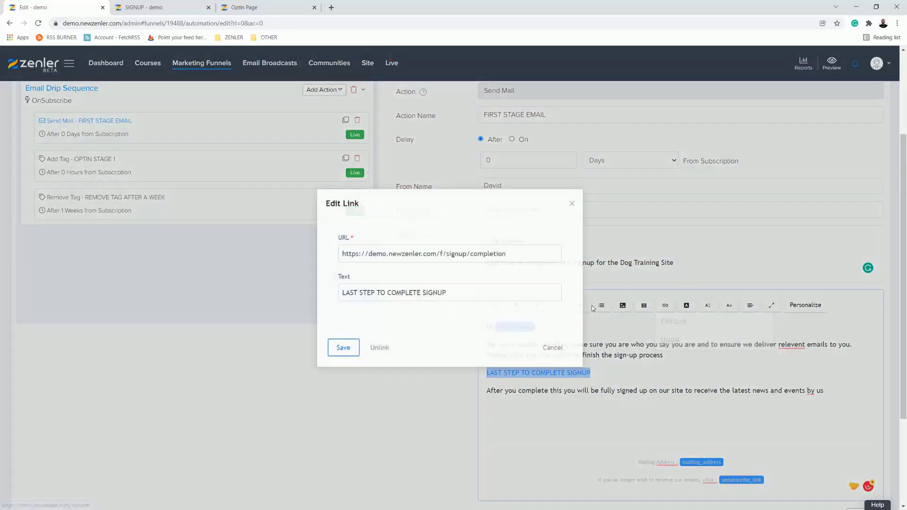
{"action": "left_click_drag", "start_coordinate": [514, 254], "coordinate": [341, 255]}
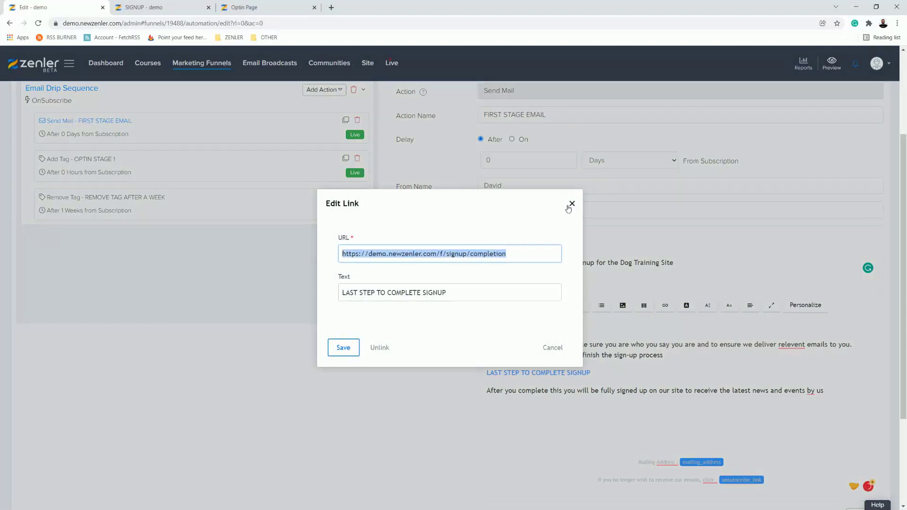
Step: Compare the email link's URL with the FINAL OPTIN funnel step, and close the link settings without changing them
{"action": "left_click", "coordinate": [173, 7]}
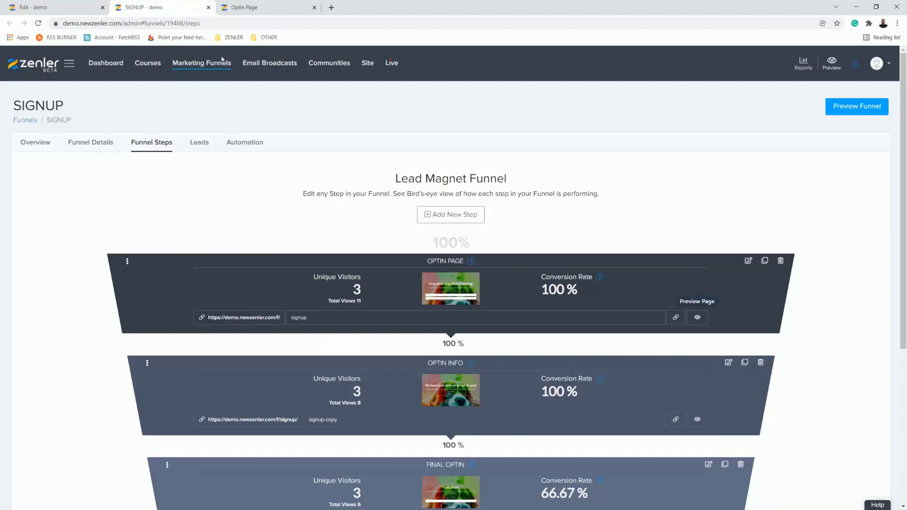
{"action": "scroll", "coordinate": [530, 289], "scroll_direction": "down", "scroll_amount": 4}
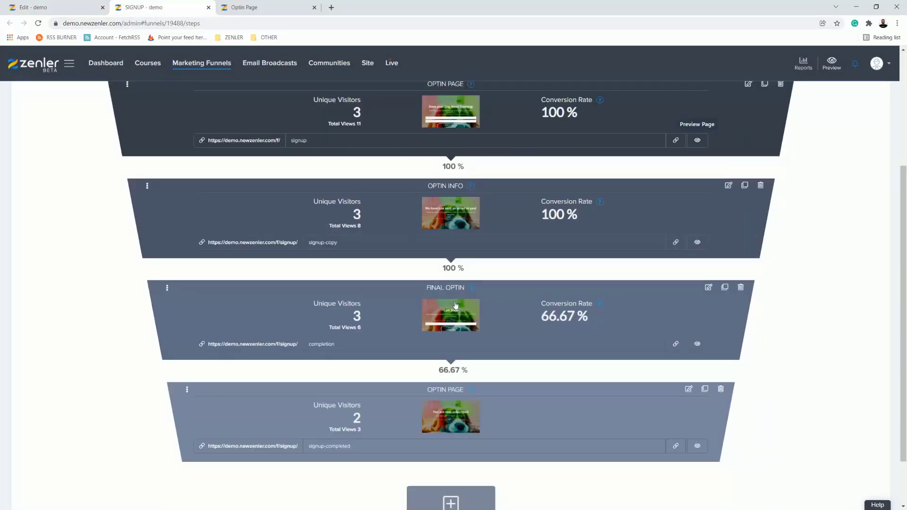
{"action": "scroll", "coordinate": [399, 275], "scroll_direction": "up", "scroll_amount": 2}
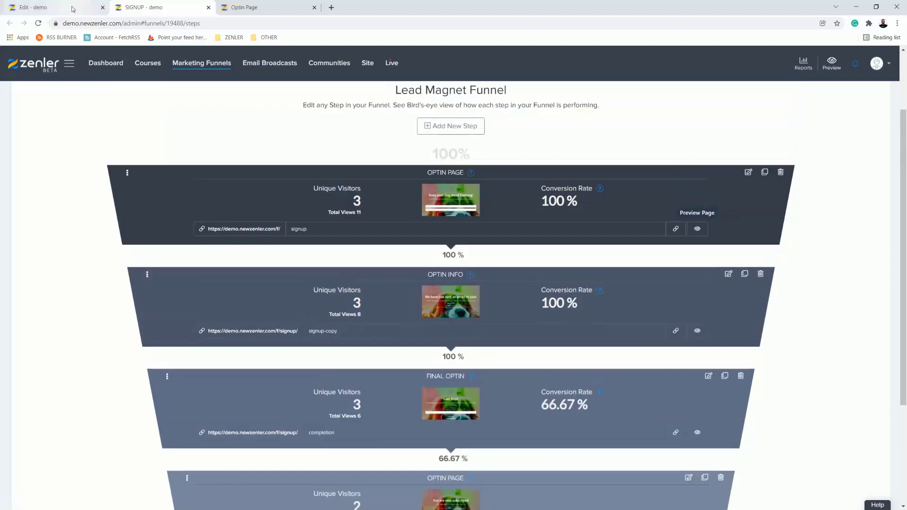
{"action": "scroll", "coordinate": [463, 340], "scroll_direction": "down", "scroll_amount": 1}
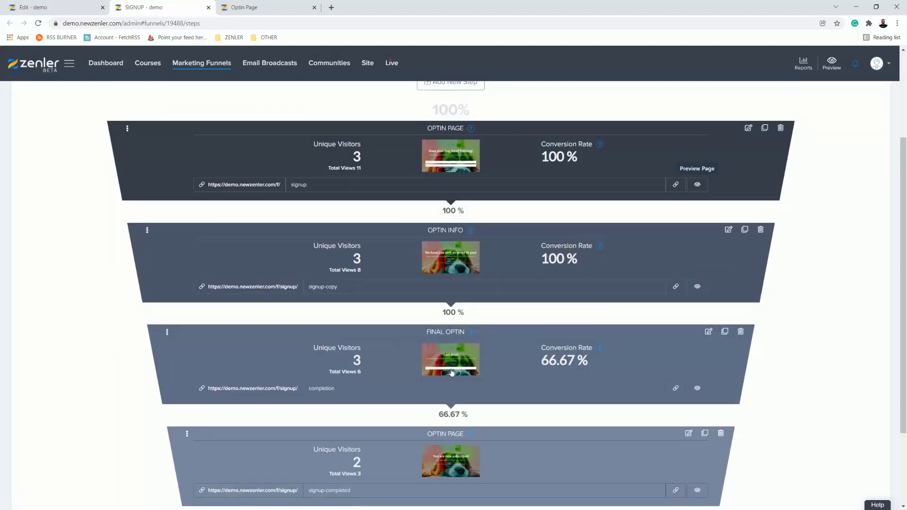
{"action": "scroll", "coordinate": [435, 373], "scroll_direction": "up", "scroll_amount": 1}
{"action": "left_click", "coordinate": [75, 11]}
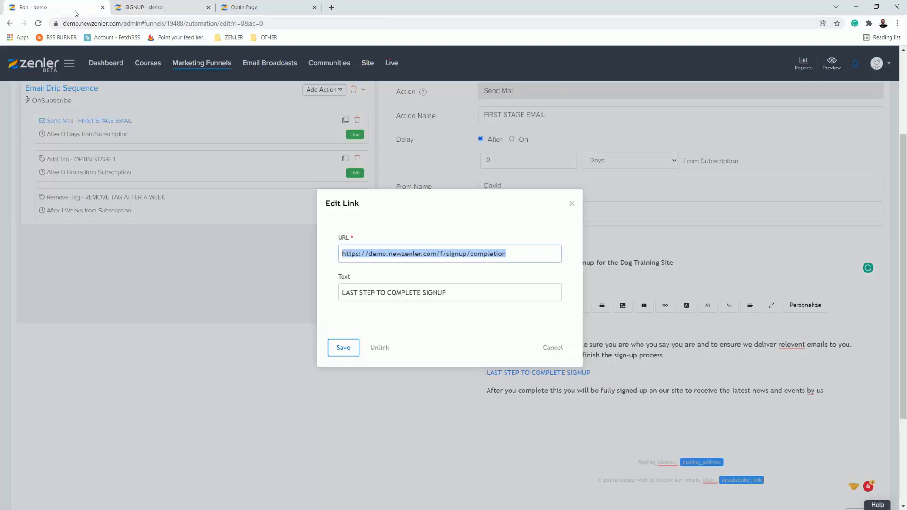
{"action": "left_click", "coordinate": [572, 204]}
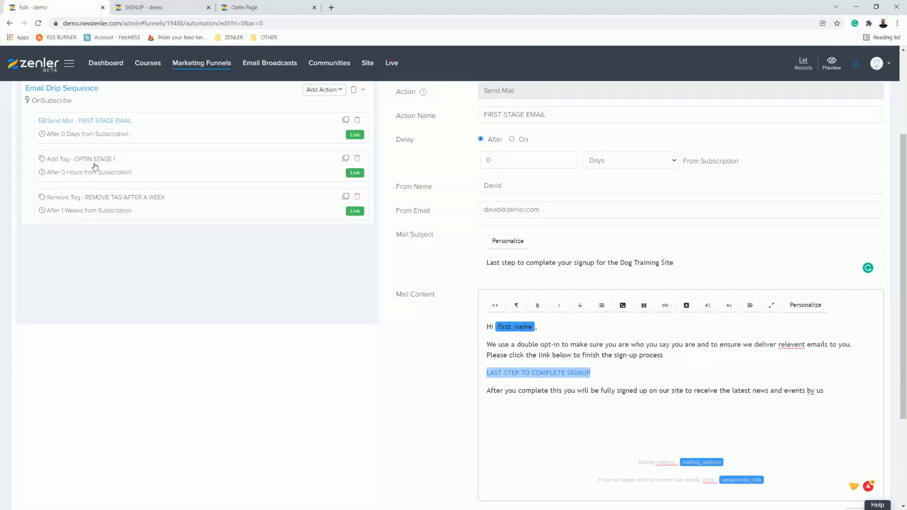
Step: Open the Add Tag action OPTIN STAGE 1 and examine the tag it assigns
{"action": "scroll", "coordinate": [81, 173], "scroll_direction": "up", "scroll_amount": 2}
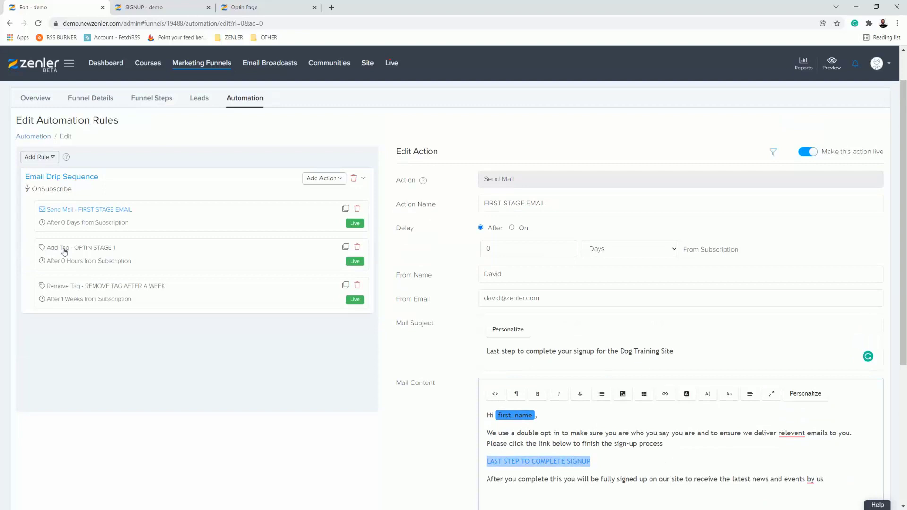
{"action": "left_click", "coordinate": [173, 251]}
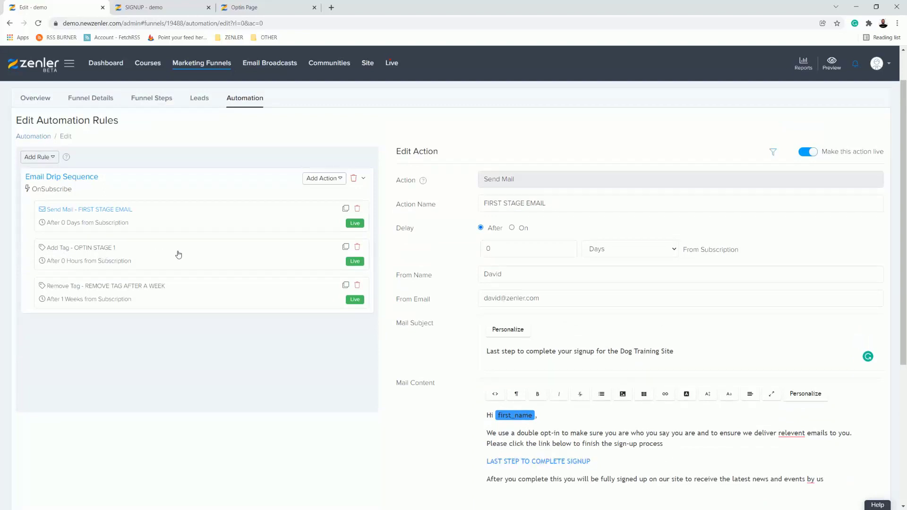
{"action": "left_click", "coordinate": [168, 260]}
{"action": "left_click_drag", "start_coordinate": [523, 317], "coordinate": [478, 320]}
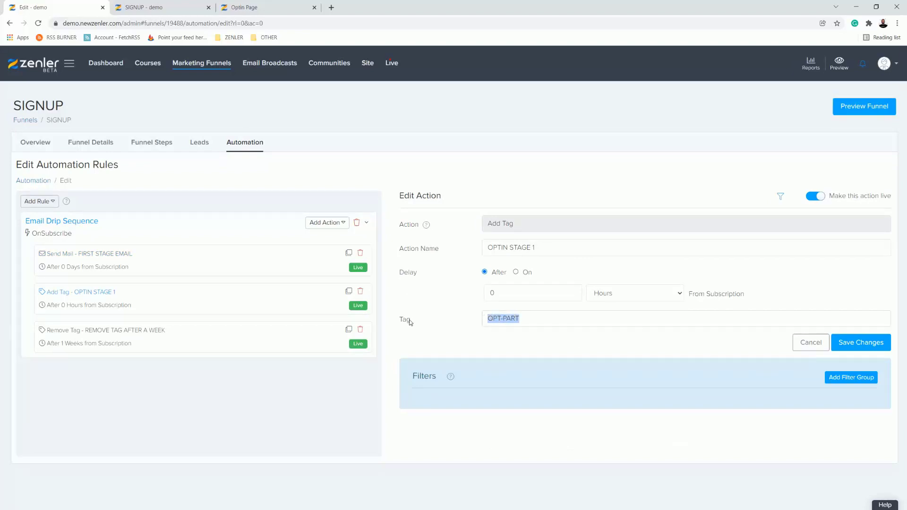
{"action": "left_click", "coordinate": [522, 319]}
{"action": "left_click_drag", "start_coordinate": [525, 318], "coordinate": [488, 318]}
Step: Check the public opt-in page against the OPTIN STAGE 1 action, and review the action's OPT-PART tag again
{"action": "left_click", "coordinate": [259, 8]}
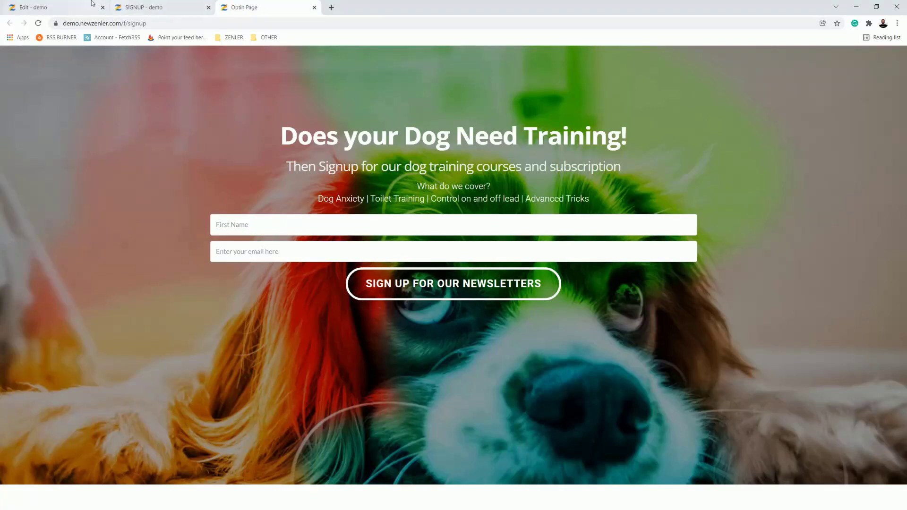
{"action": "left_click", "coordinate": [66, 8]}
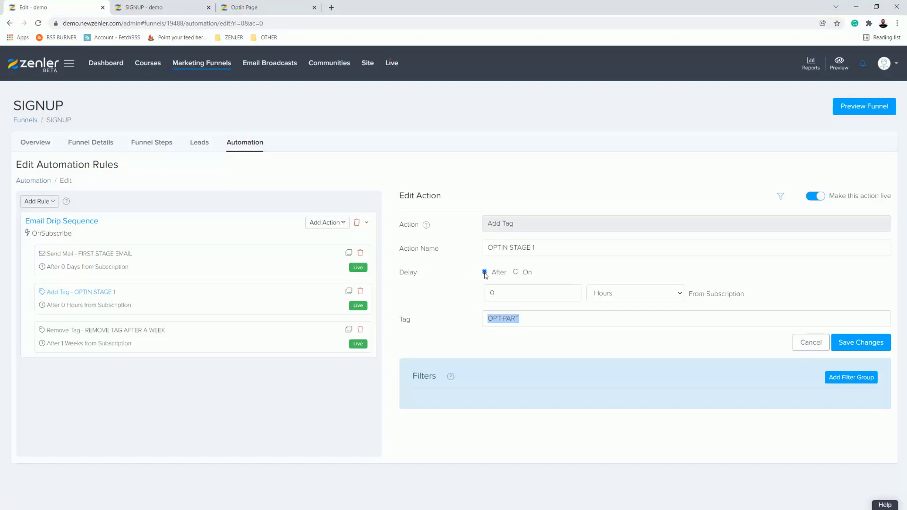
{"action": "left_click", "coordinate": [567, 350]}
{"action": "left_click_drag", "start_coordinate": [528, 318], "coordinate": [469, 320]}
{"action": "left_click_drag", "start_coordinate": [527, 318], "coordinate": [470, 321]}
{"action": "left_click", "coordinate": [468, 339]}
{"action": "left_click_drag", "start_coordinate": [527, 318], "coordinate": [442, 330]}
{"action": "left_click", "coordinate": [441, 331]}
Step: Open the REMOVE TAG AFTER A WEEK action and examine its delay and the tag it removes
{"action": "left_click", "coordinate": [159, 343]}
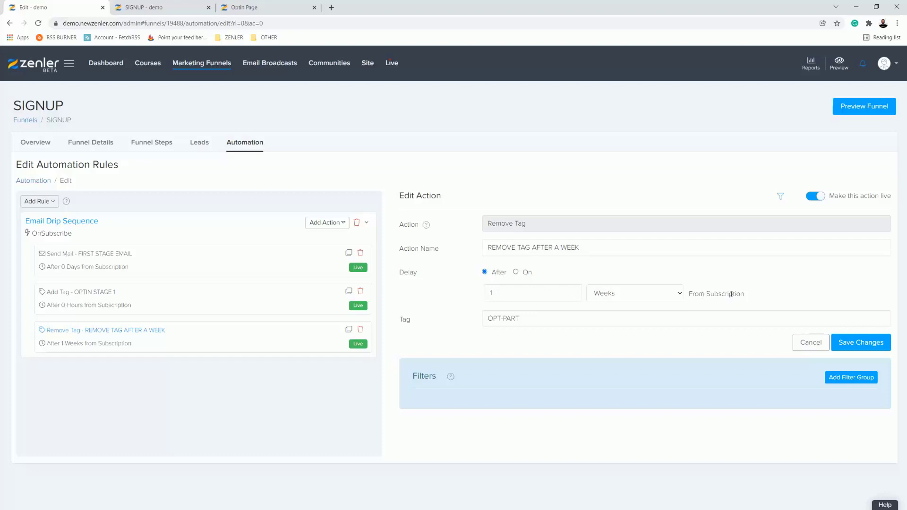
{"action": "left_click", "coordinate": [273, 13]}
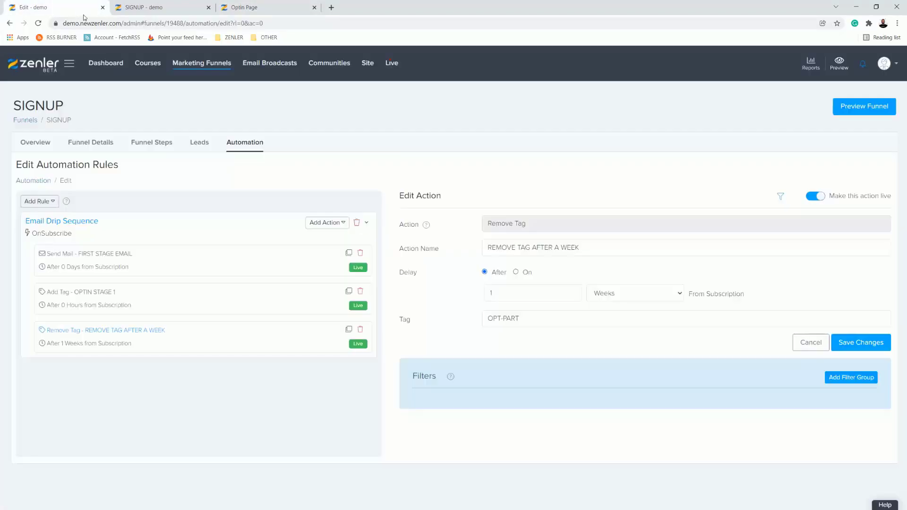
{"action": "left_click", "coordinate": [76, 8]}
{"action": "key", "text": "ctrl+a"}
{"action": "left_click", "coordinate": [446, 341]}
{"action": "left_click_drag", "start_coordinate": [519, 315], "coordinate": [475, 336]}
{"action": "left_click", "coordinate": [452, 340]}
Step: Open the FINAL OPTIN funnel step in the page editor and select its email re-entry field
{"action": "left_click", "coordinate": [148, 8]}
{"action": "scroll", "coordinate": [496, 273], "scroll_direction": "down", "scroll_amount": 3}
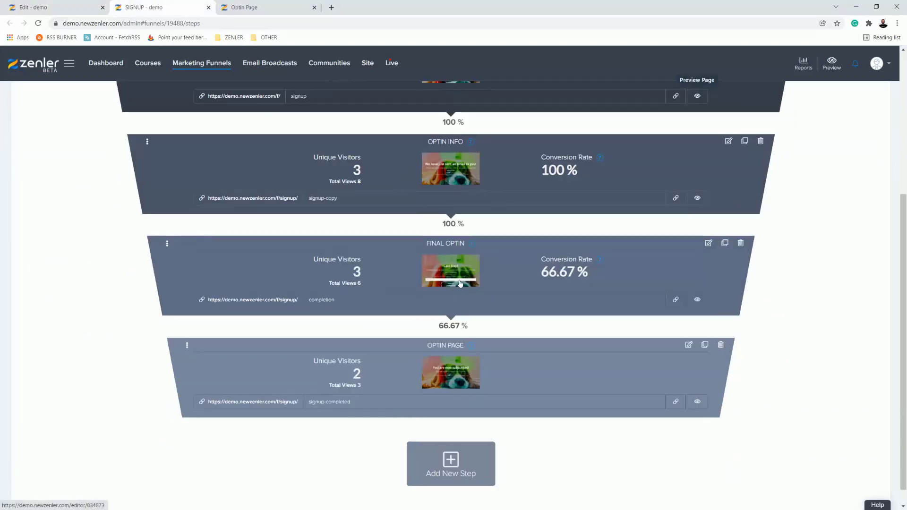
{"action": "left_click", "coordinate": [708, 244]}
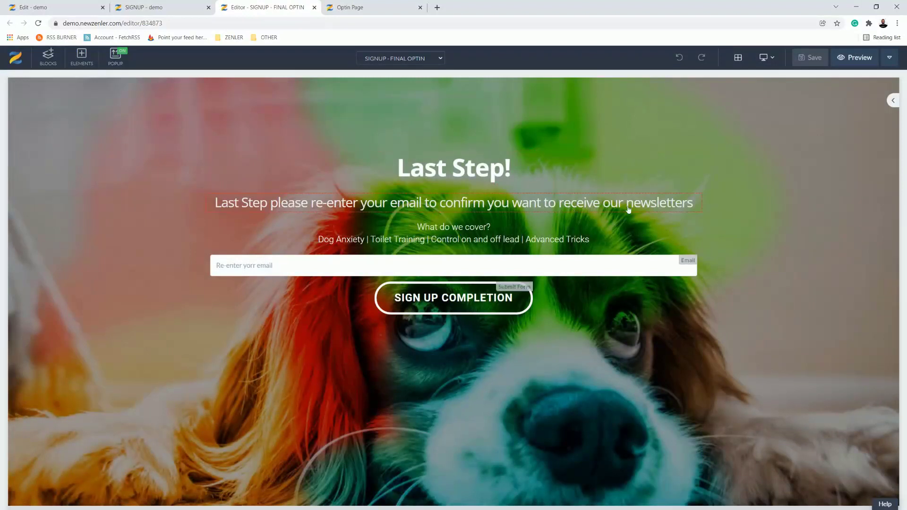
{"action": "left_click", "coordinate": [229, 270]}
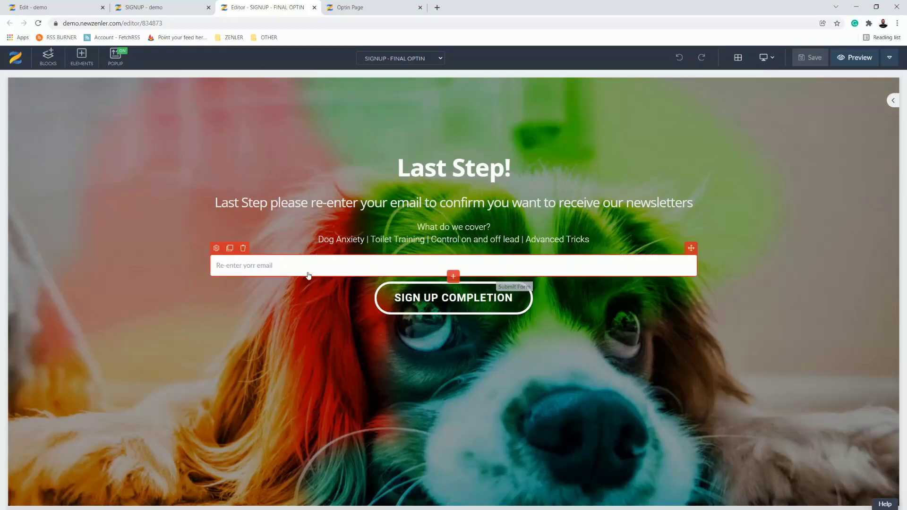
Step: Examine the SIGN UP COMPLETION button's submit action and tag settings, and preview the funnel's signup-completed page
{"action": "left_click", "coordinate": [397, 297]}
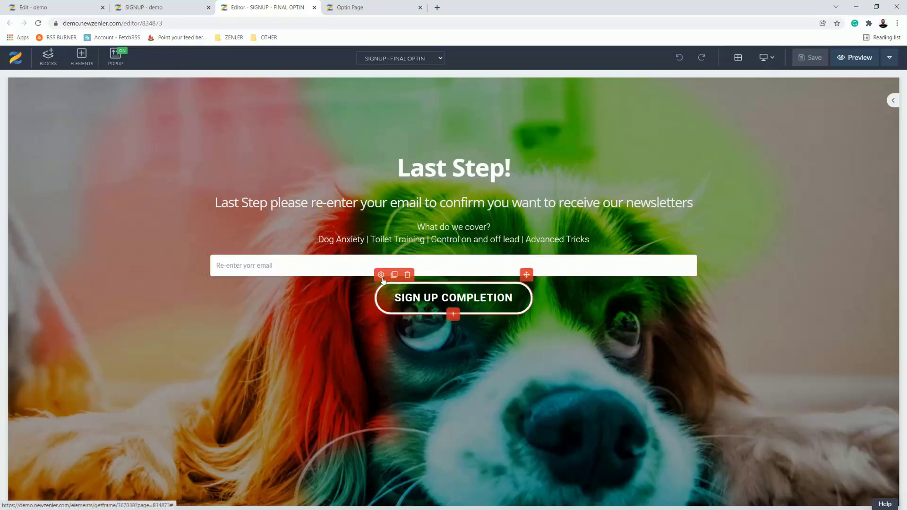
{"action": "left_click", "coordinate": [380, 274]}
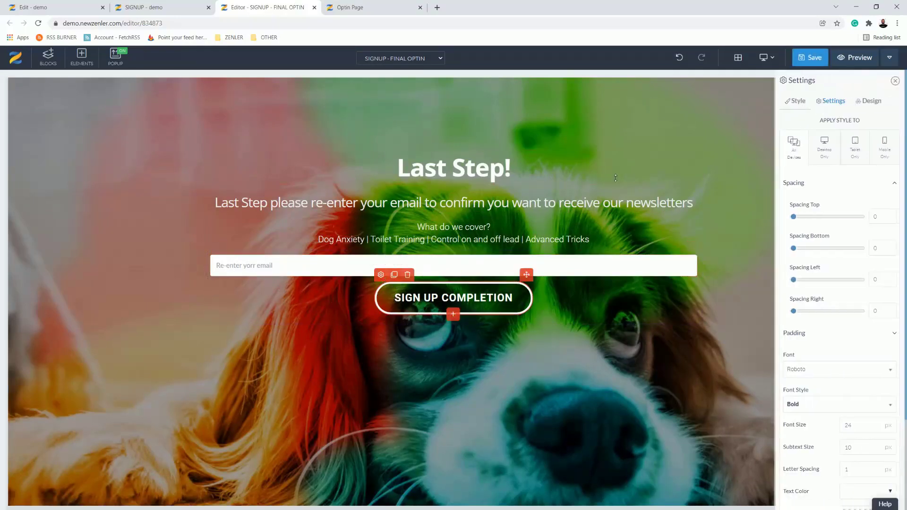
{"action": "left_click", "coordinate": [830, 104]}
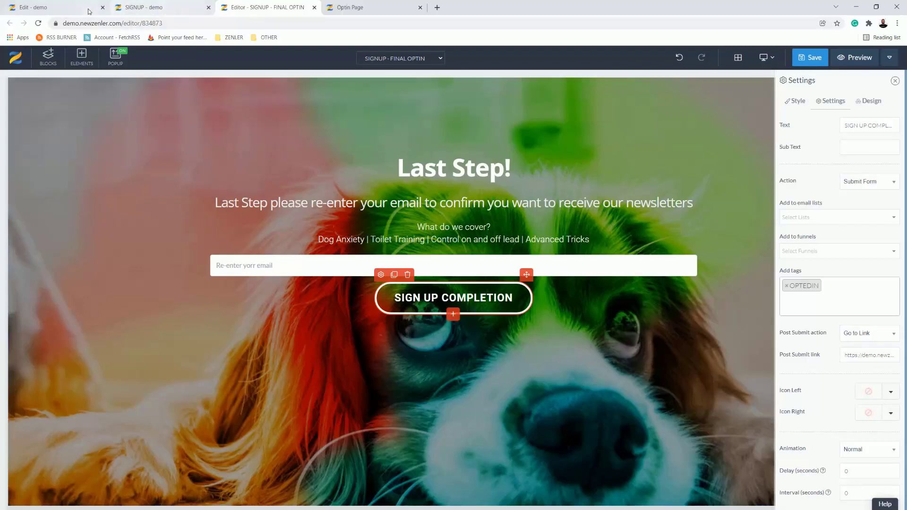
{"action": "left_click", "coordinate": [147, 8]}
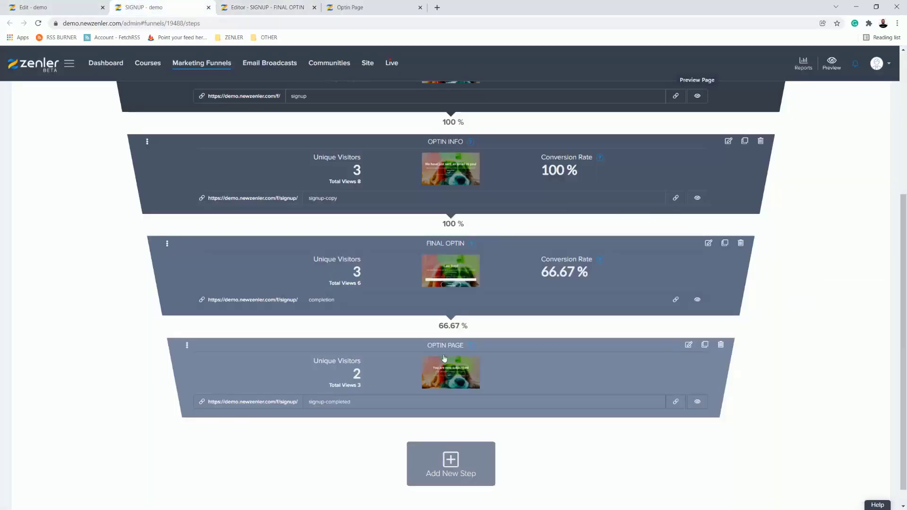
{"action": "left_click", "coordinate": [697, 403]}
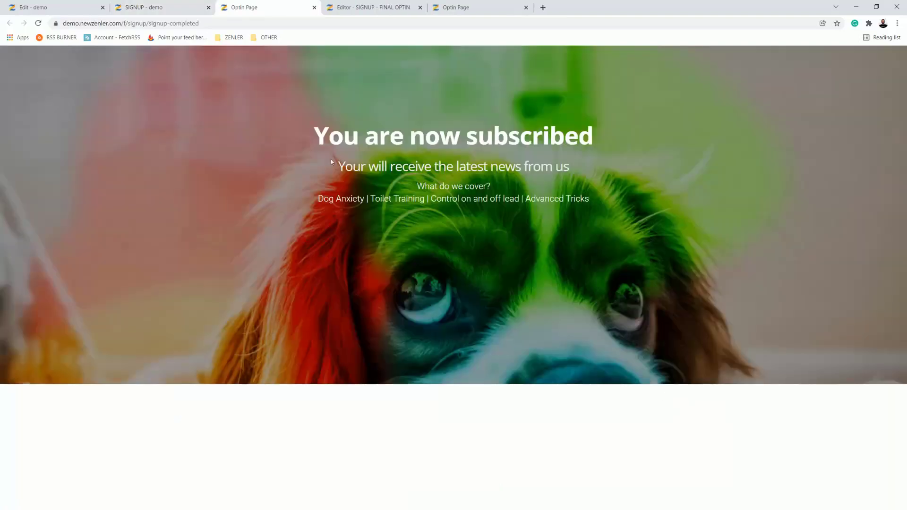
Step: Open the site's list of people with the Lead role and examine the tags assigned to the test lead
{"action": "left_click", "coordinate": [65, 7]}
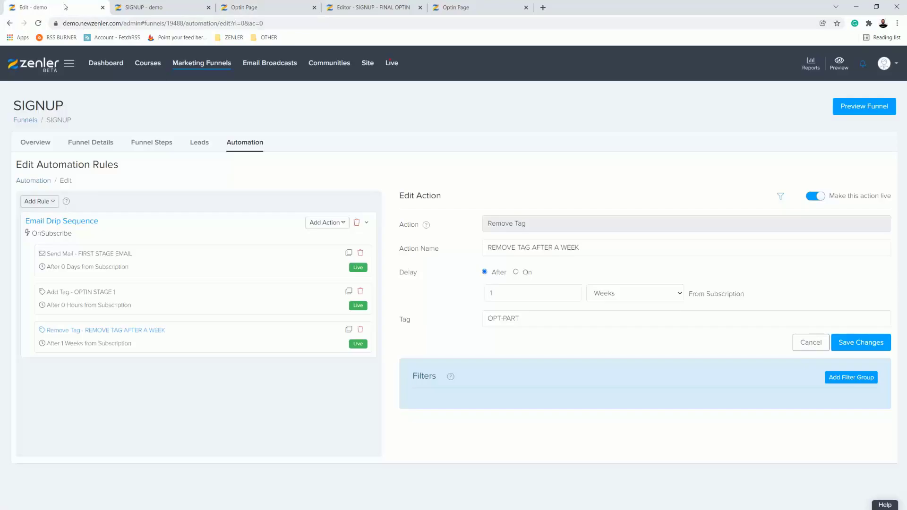
{"action": "left_click", "coordinate": [367, 66]}
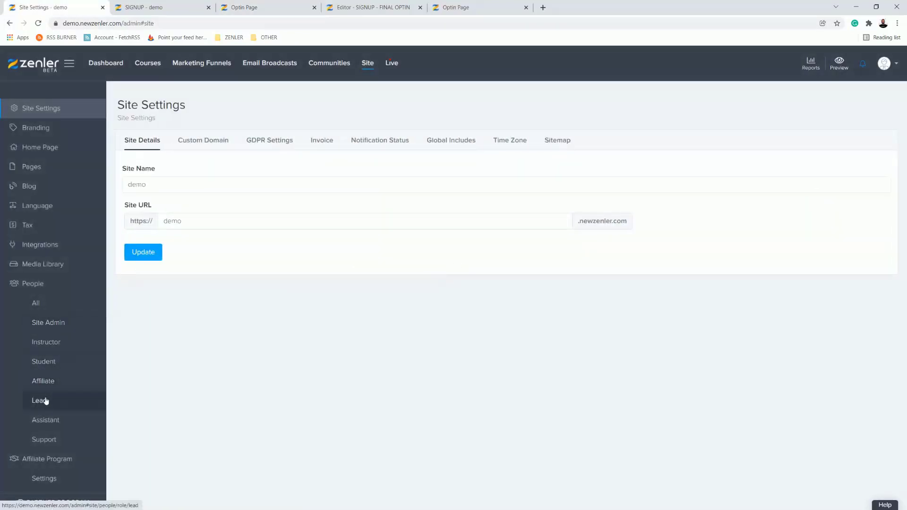
{"action": "left_click", "coordinate": [46, 401]}
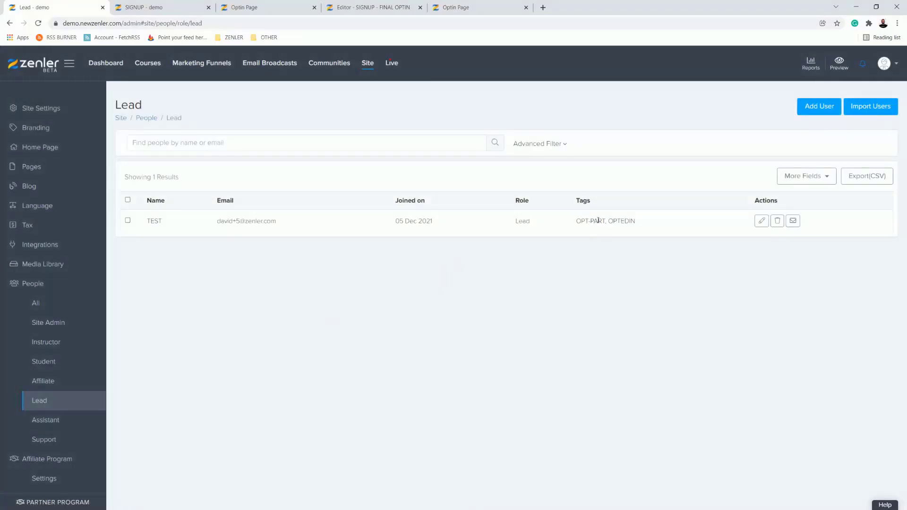
{"action": "left_click_drag", "start_coordinate": [607, 221], "coordinate": [578, 219]}
{"action": "left_click", "coordinate": [618, 220]}
{"action": "left_click_drag", "start_coordinate": [636, 221], "coordinate": [612, 220]}
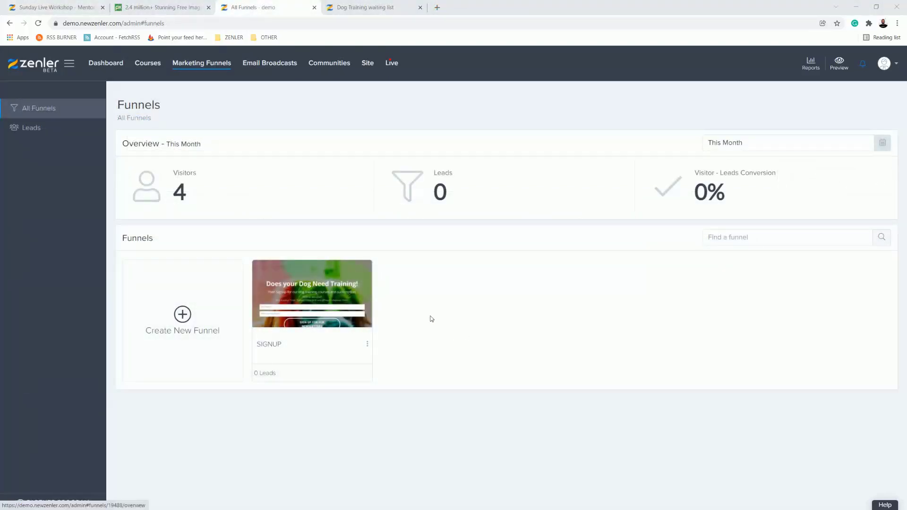
Step: Open the SIGNUP funnel's steps and review the sequence from the first opt-in page to the signup-completed page
{"action": "left_click", "coordinate": [345, 317]}
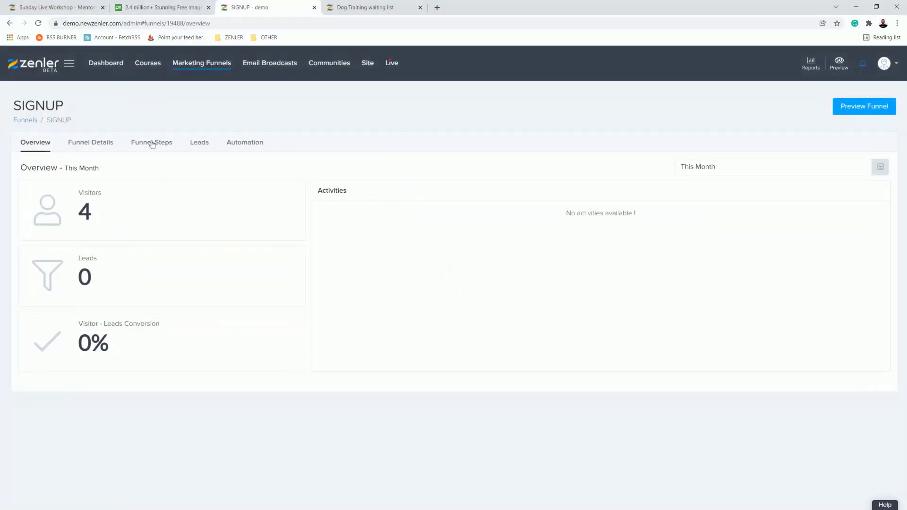
{"action": "left_click", "coordinate": [151, 142]}
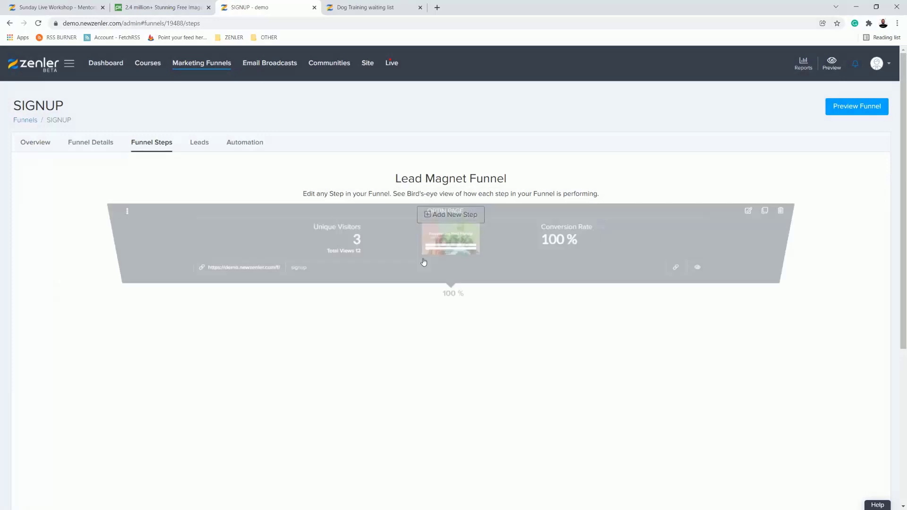
{"action": "scroll", "coordinate": [592, 286], "scroll_direction": "down", "scroll_amount": 4}
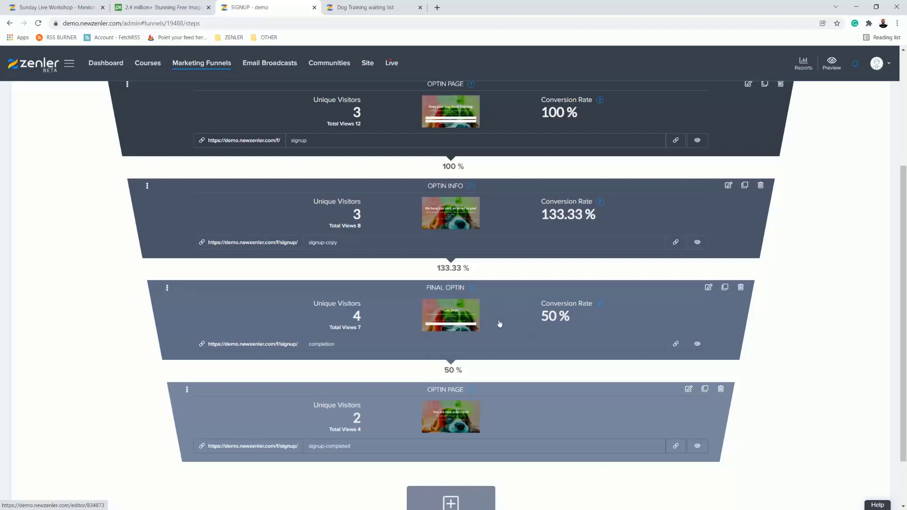
{"action": "scroll", "coordinate": [517, 333], "scroll_direction": "up", "scroll_amount": 2}
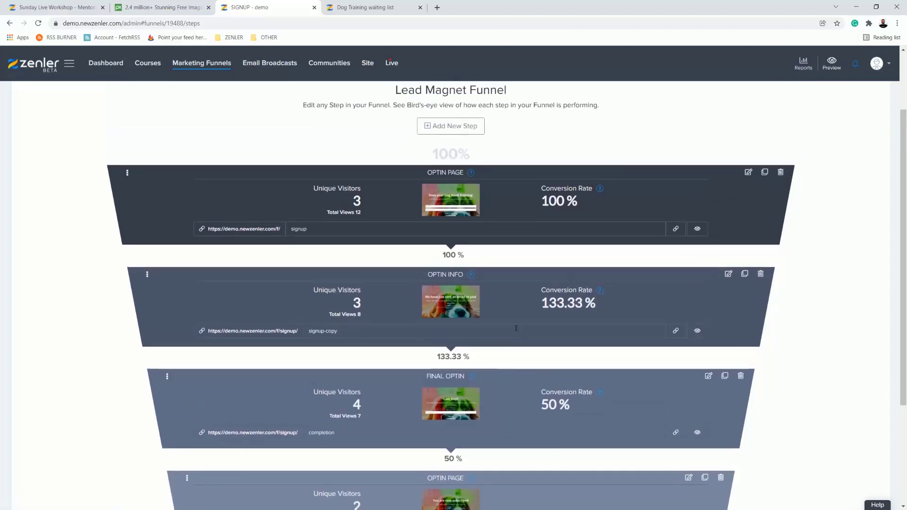
{"action": "scroll", "coordinate": [516, 331], "scroll_direction": "down", "scroll_amount": 3}
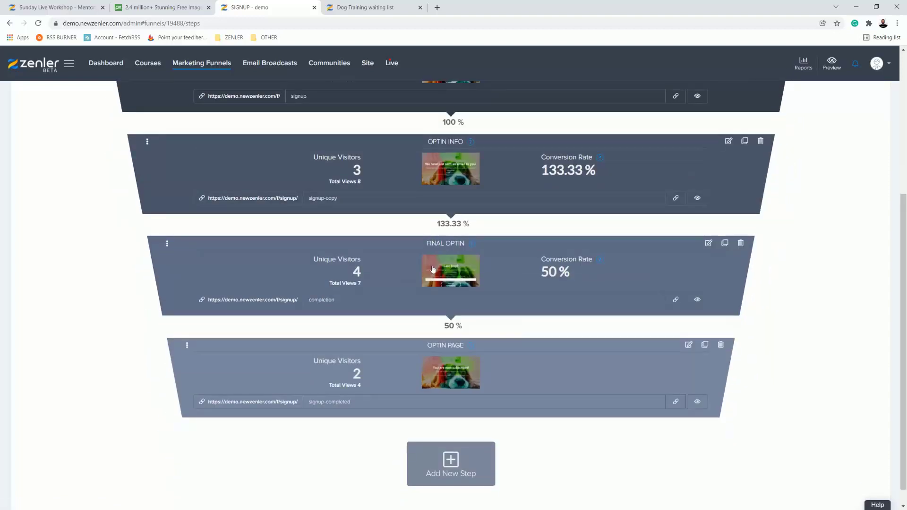
{"action": "scroll", "coordinate": [516, 282], "scroll_direction": "up", "scroll_amount": 3}
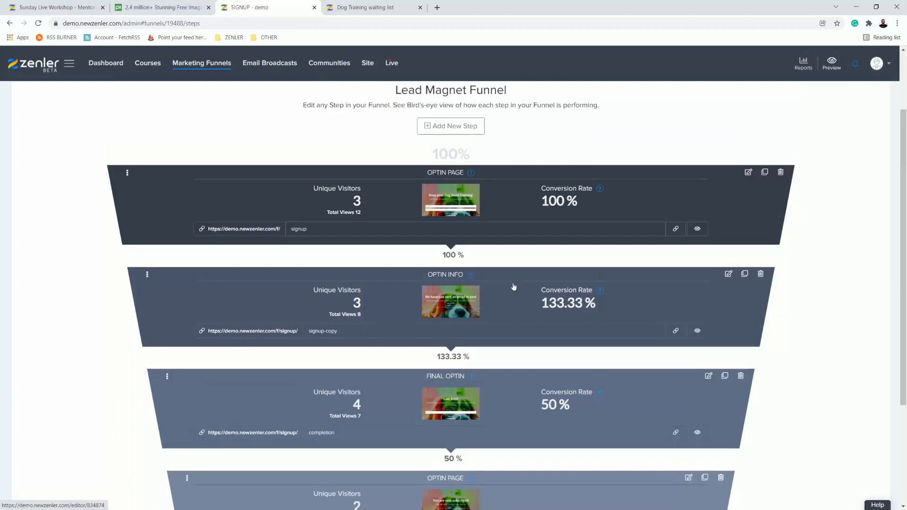
{"action": "scroll", "coordinate": [515, 283], "scroll_direction": "up", "scroll_amount": 2}
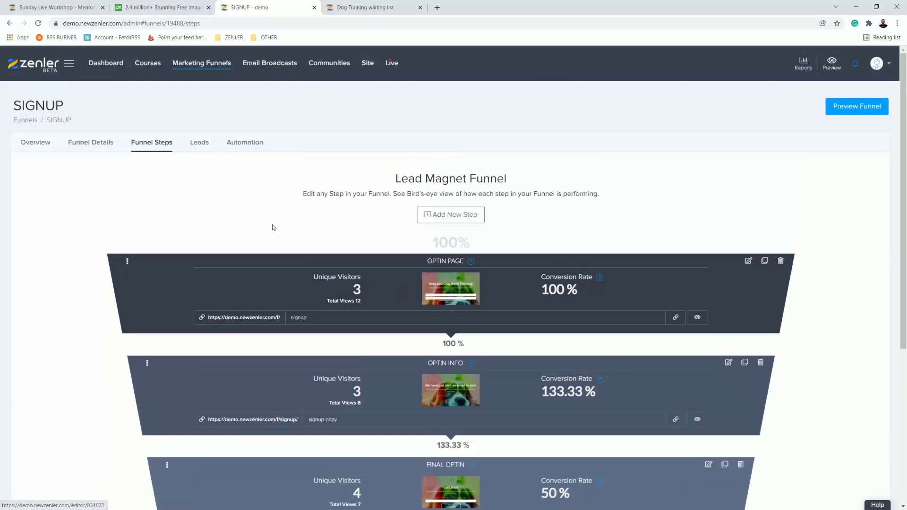
{"action": "scroll", "coordinate": [406, 326], "scroll_direction": "down", "scroll_amount": 5}
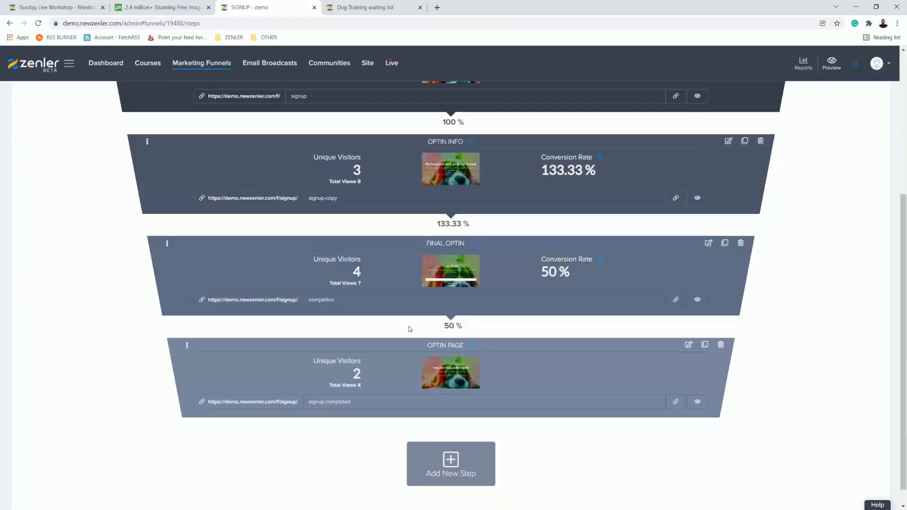
{"action": "scroll", "coordinate": [435, 236], "scroll_direction": "up", "scroll_amount": 4}
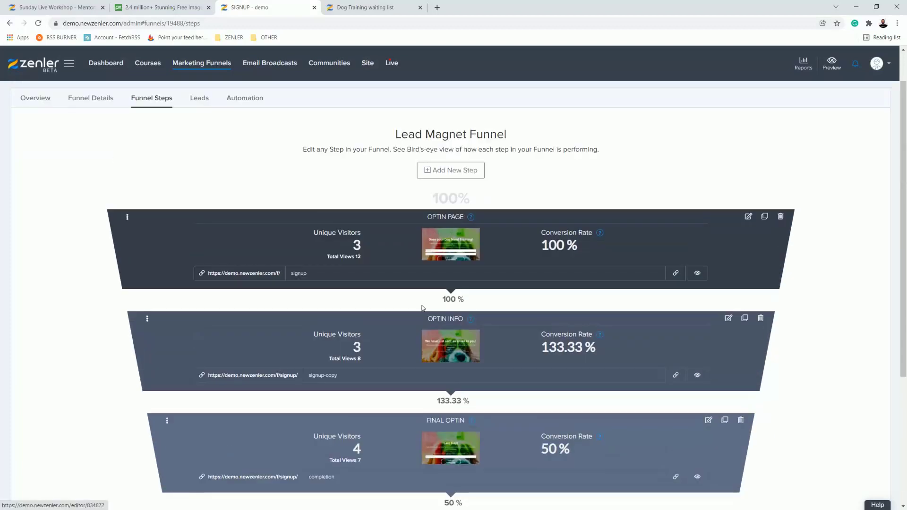
{"action": "scroll", "coordinate": [542, 360], "scroll_direction": "down", "scroll_amount": 3}
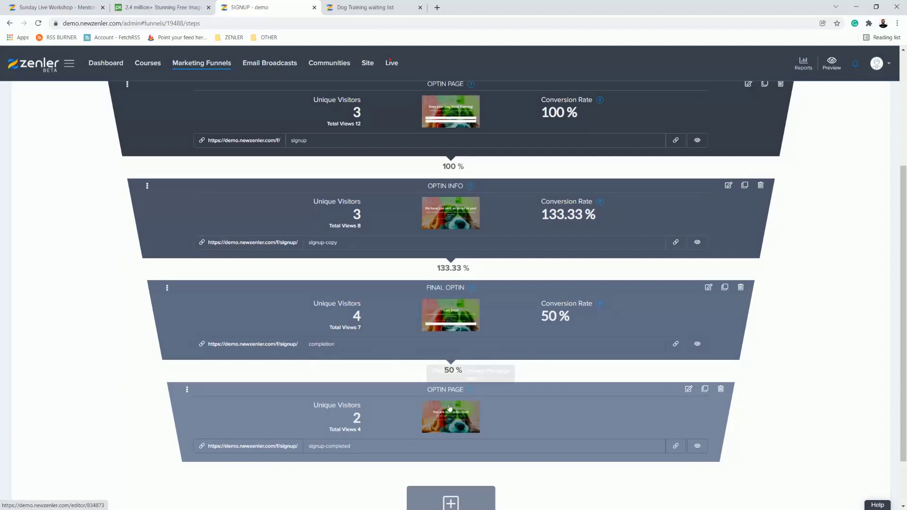
{"action": "scroll", "coordinate": [582, 320], "scroll_direction": "up", "scroll_amount": 4}
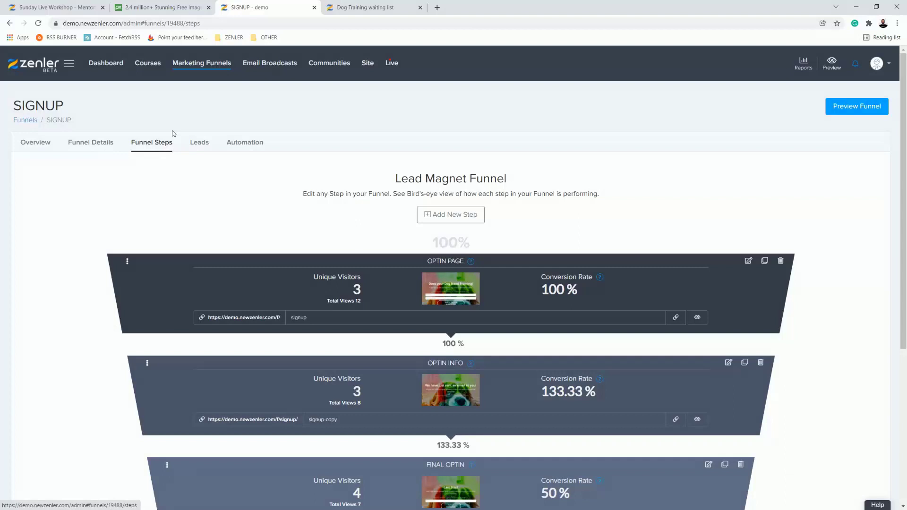
Step: Clone the SIGNUP funnel from the list of all funnels
{"action": "left_click", "coordinate": [201, 63]}
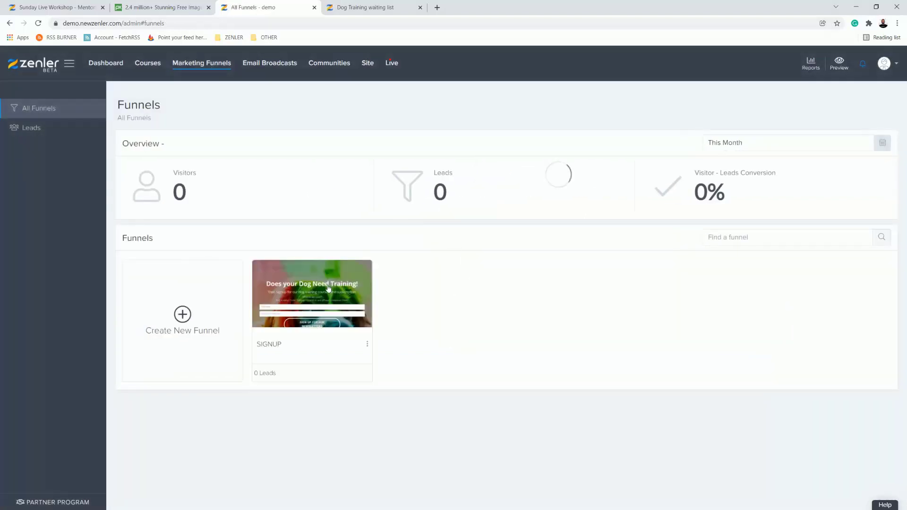
{"action": "left_click", "coordinate": [368, 345]}
{"action": "left_click", "coordinate": [356, 365]}
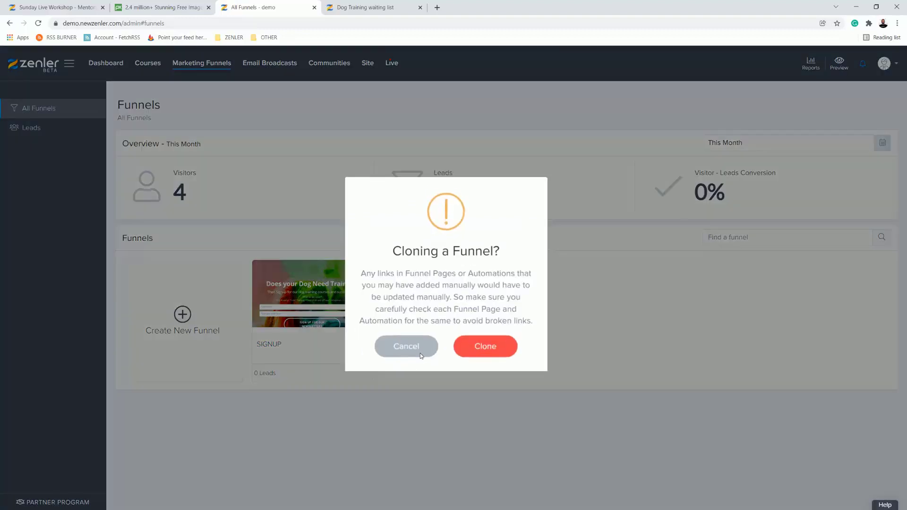
{"action": "left_click", "coordinate": [489, 349]}
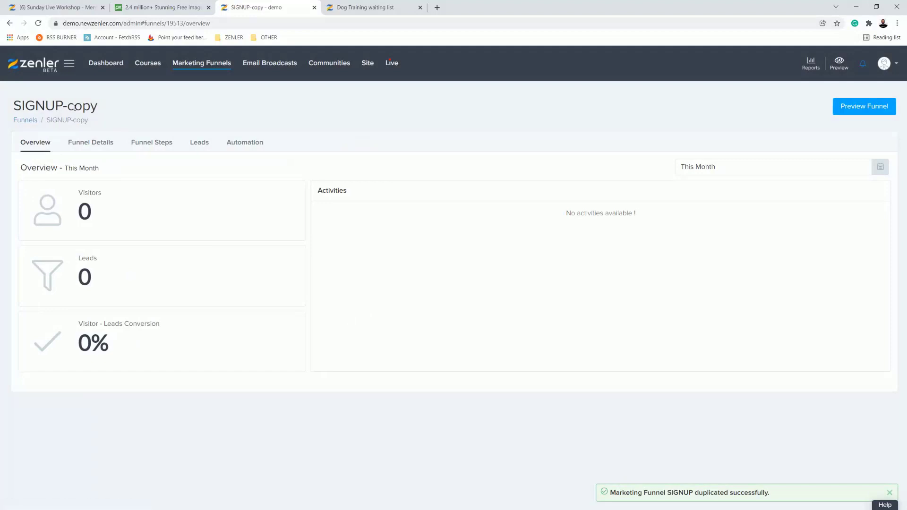
Step: Rename the cloned funnel SIGNUP-STAGE2, set its URL ending to signup-2 and save the details
{"action": "left_click", "coordinate": [87, 143]}
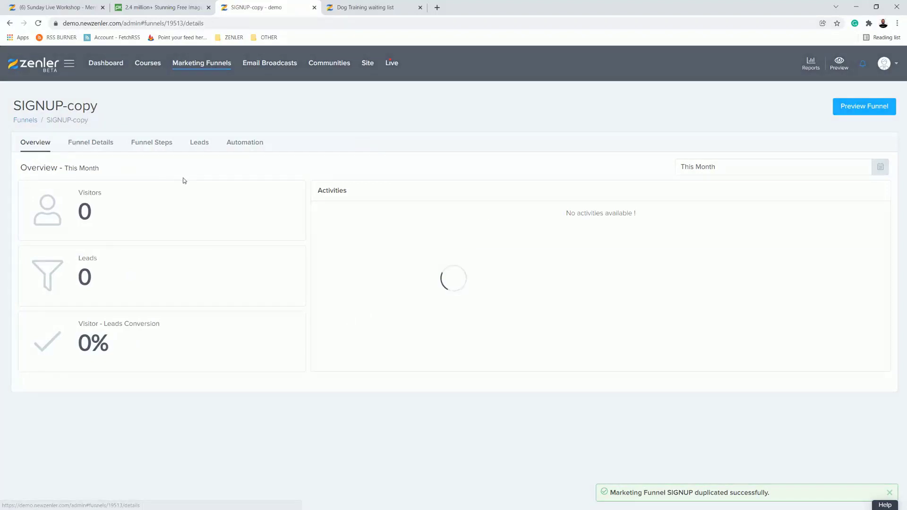
{"action": "double_click", "coordinate": [150, 180]}
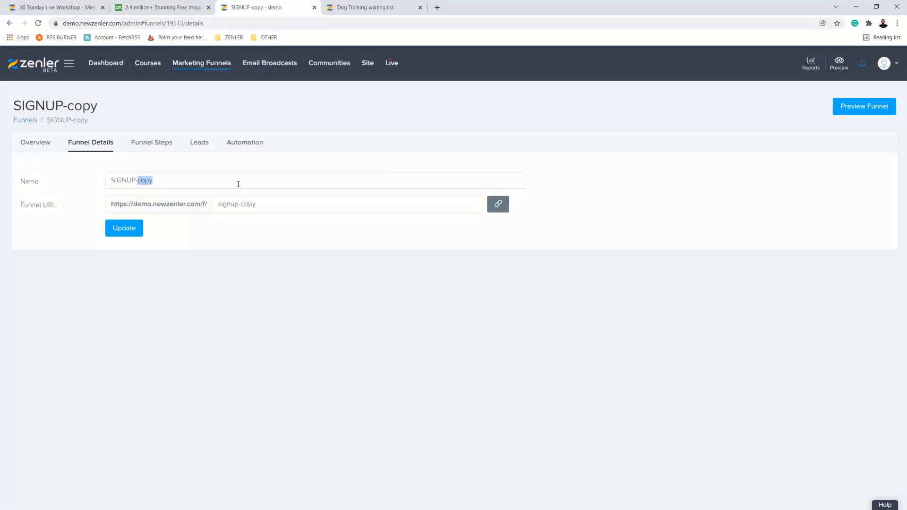
{"action": "type", "text": "F"}
{"action": "type", "text": "TAGE2"}
{"action": "left_click_drag", "start_coordinate": [257, 205], "coordinate": [240, 204]}
{"action": "type", "text": "2"}
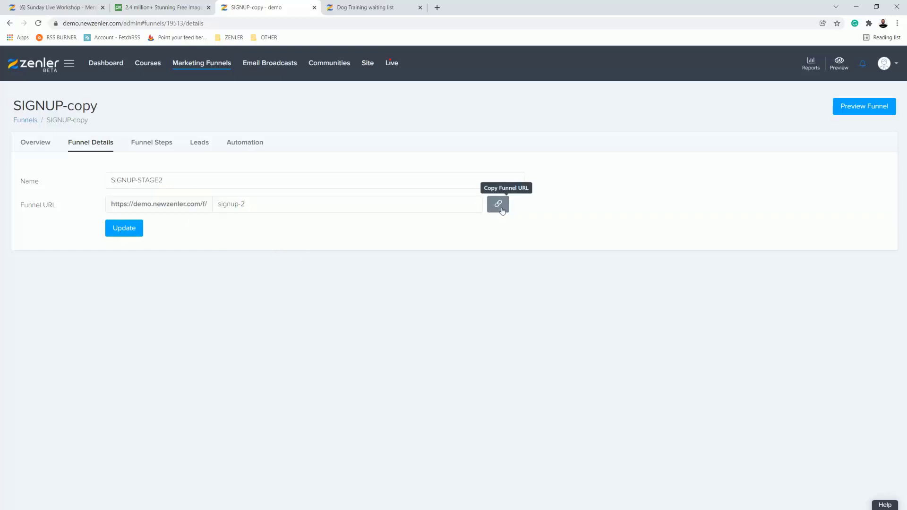
{"action": "left_click", "coordinate": [124, 228]}
{"action": "left_click", "coordinate": [477, 356]}
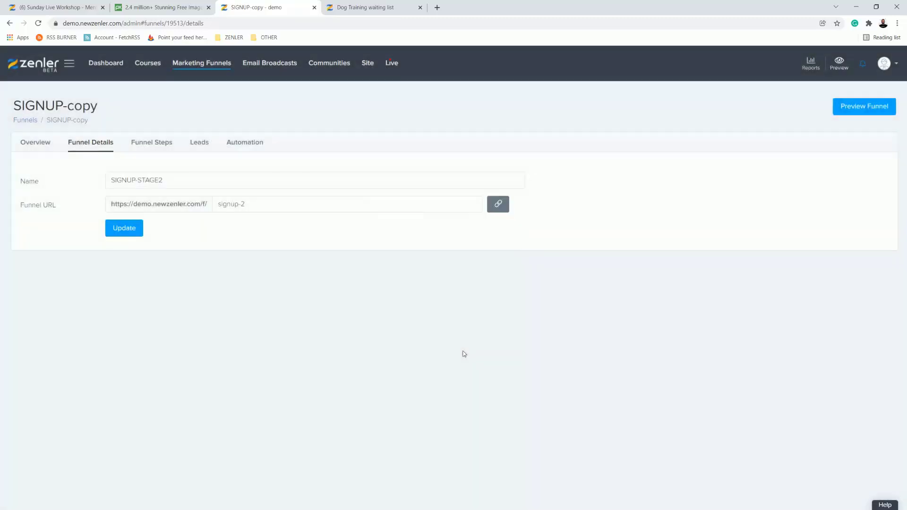
Step: Delete the first OPTIN PAGE step and the OPTIN INFO step from the SIGNUP-STAGE2 funnel
{"action": "left_click", "coordinate": [151, 143]}
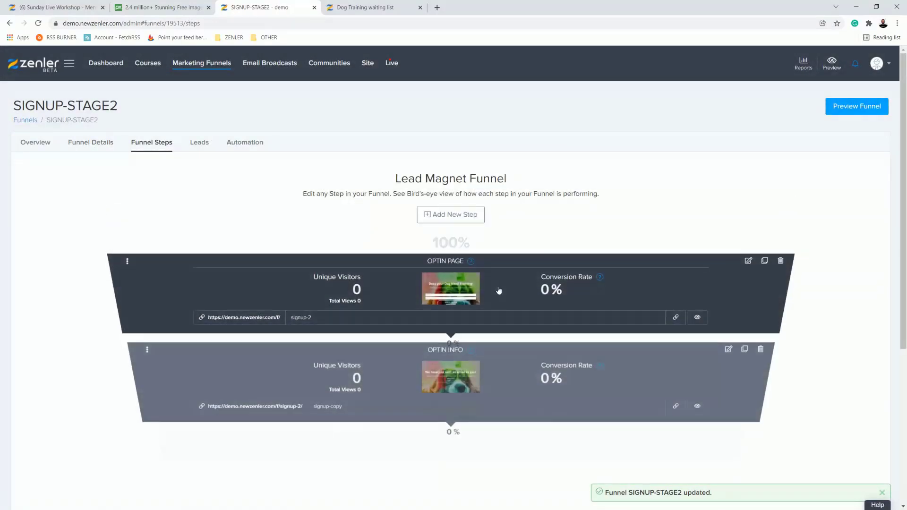
{"action": "scroll", "coordinate": [440, 244], "scroll_direction": "down", "scroll_amount": 1}
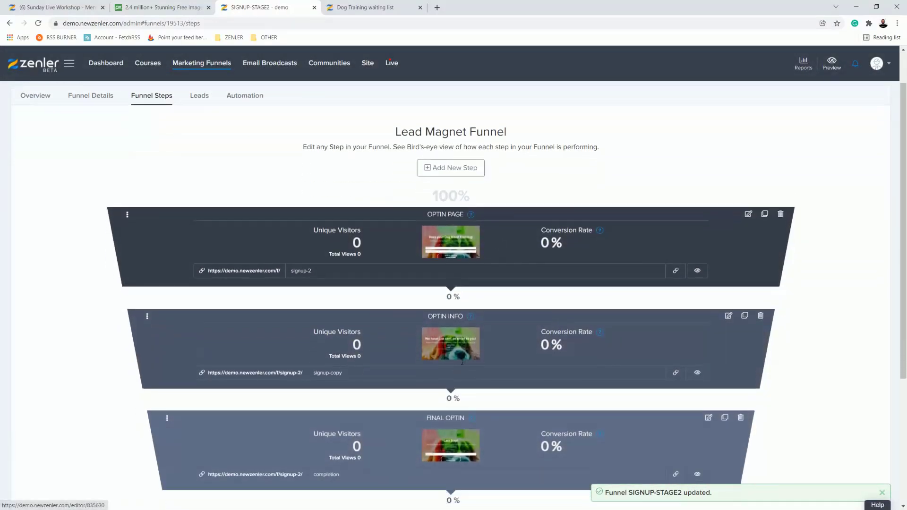
{"action": "scroll", "coordinate": [454, 368], "scroll_direction": "down", "scroll_amount": 3}
{"action": "scroll", "coordinate": [513, 332], "scroll_direction": "up", "scroll_amount": 3}
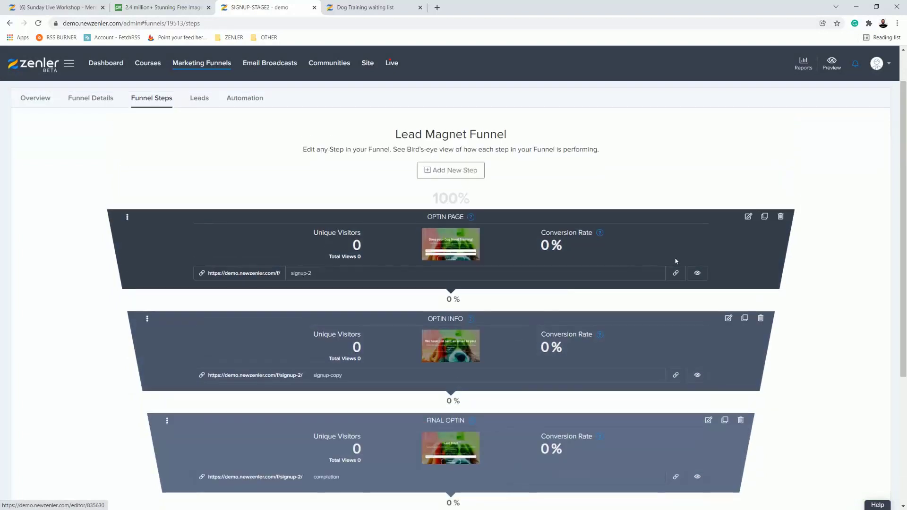
{"action": "left_click", "coordinate": [780, 216]}
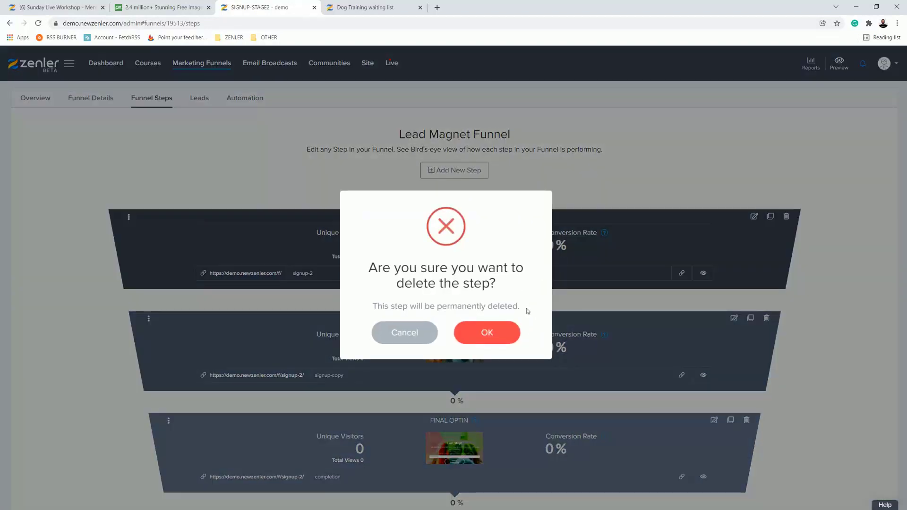
{"action": "left_click", "coordinate": [488, 330]}
{"action": "left_click", "coordinate": [781, 216]}
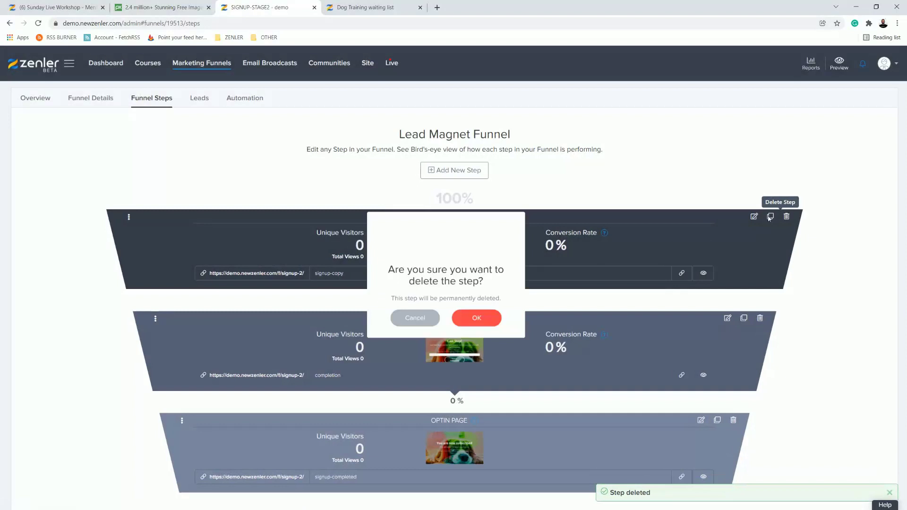
{"action": "left_click", "coordinate": [487, 331]}
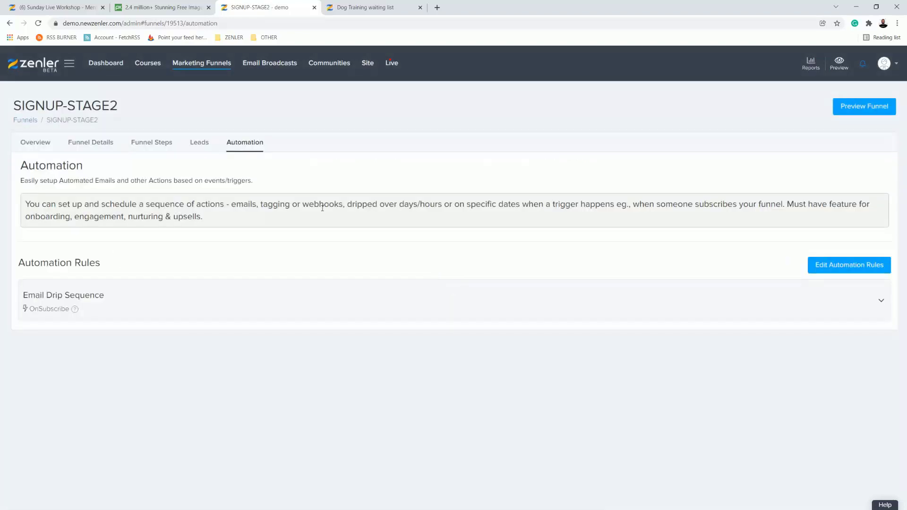
Step: Open the Email Drip Sequence actions for editing and copy the tag OPT-PART from the OPTIN STAGE 1 action
{"action": "left_click", "coordinate": [114, 308]}
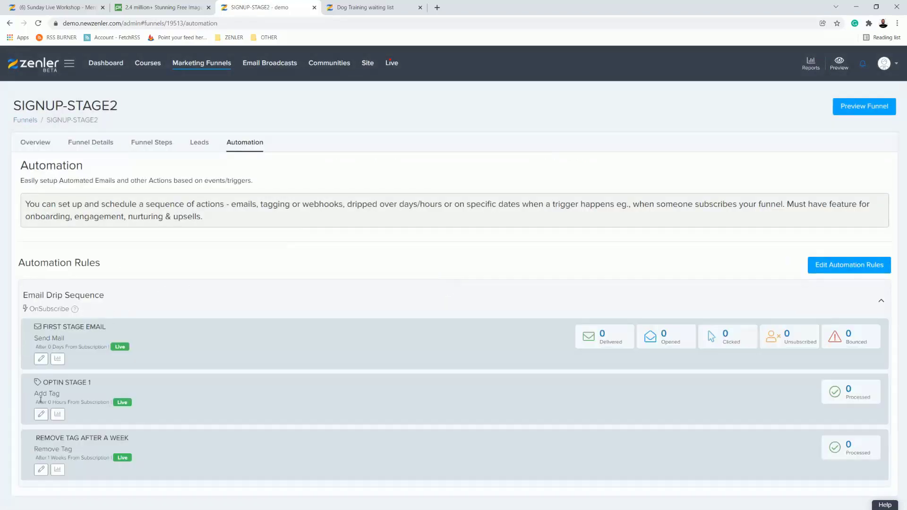
{"action": "left_click", "coordinate": [41, 359]}
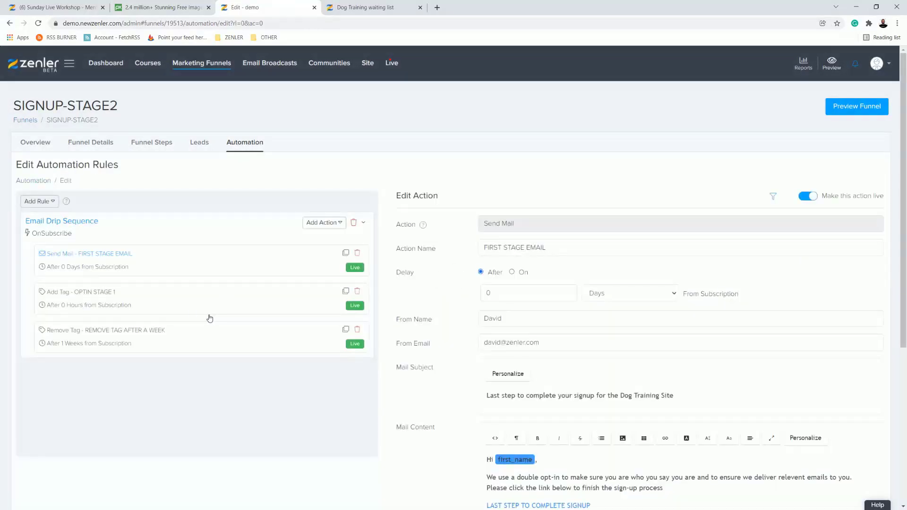
{"action": "left_click", "coordinate": [182, 305]}
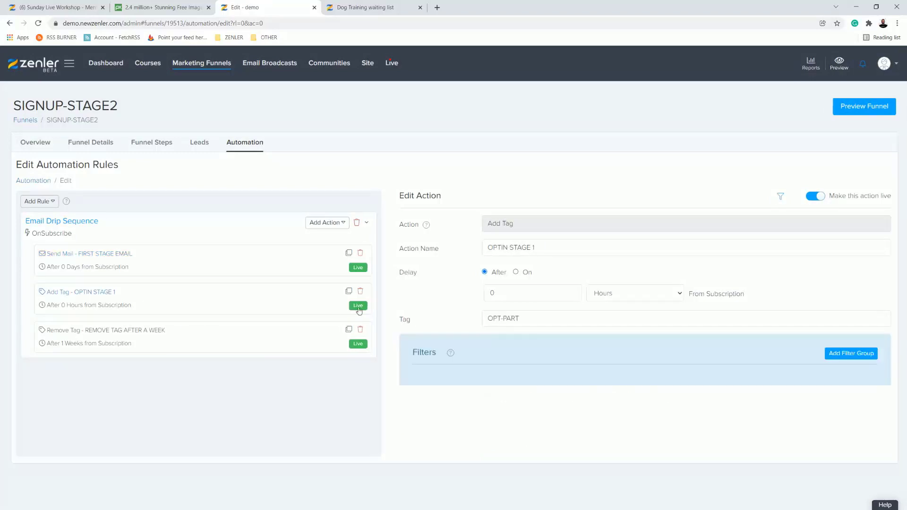
{"action": "left_click_drag", "start_coordinate": [525, 317], "coordinate": [480, 322]}
{"action": "left_click_drag", "start_coordinate": [525, 320], "coordinate": [472, 321]}
{"action": "key", "text": "ctrl+c"}
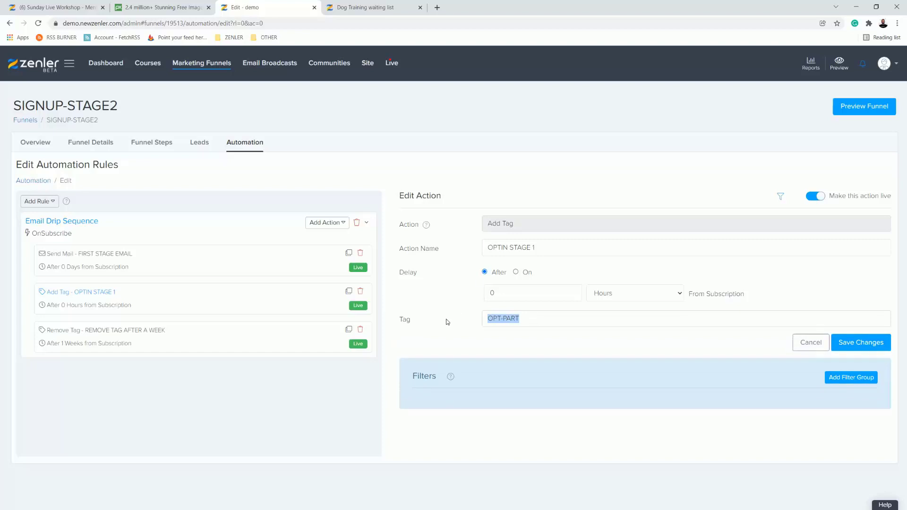
Step: Delete the OPTIN STAGE 1 and REMOVE TAG AFTER A WEEK actions from the Email Drip Sequence
{"action": "left_click", "coordinate": [359, 292]}
{"action": "left_click", "coordinate": [487, 331]}
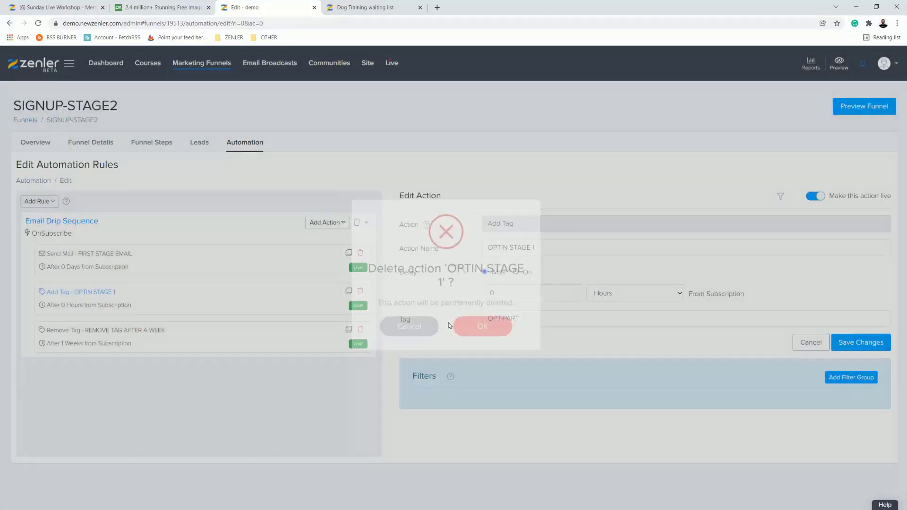
{"action": "left_click", "coordinate": [83, 304]}
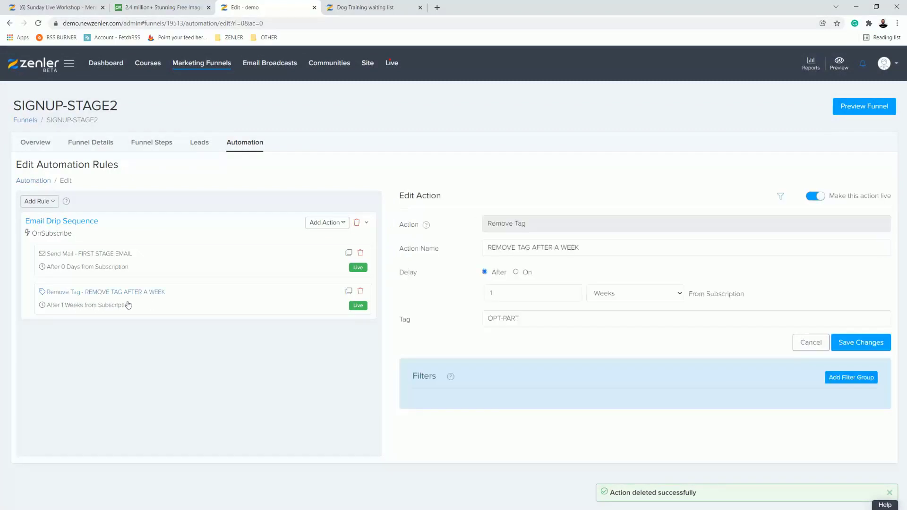
{"action": "left_click", "coordinate": [361, 292]}
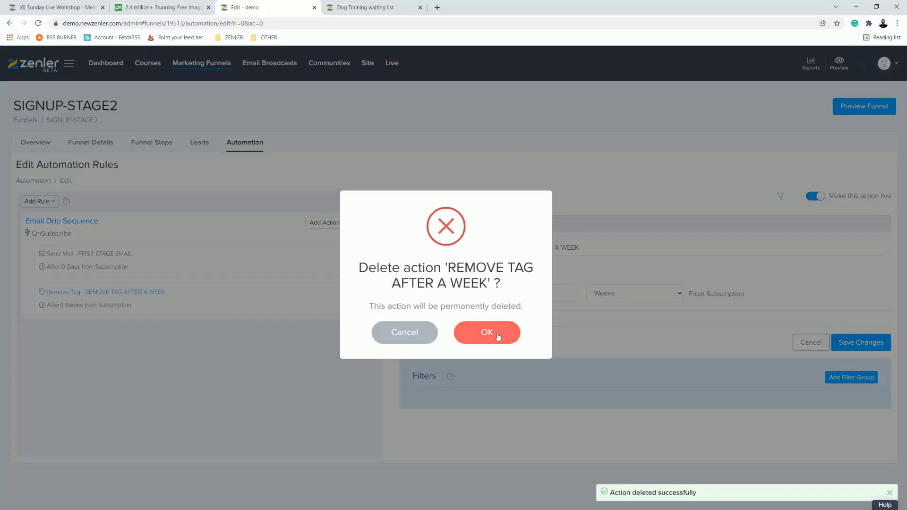
{"action": "left_click", "coordinate": [491, 333]}
Step: Add a Remove Tag action to the Email Drip Sequence and fill in OPT-PART as its tag
{"action": "left_click", "coordinate": [344, 223]}
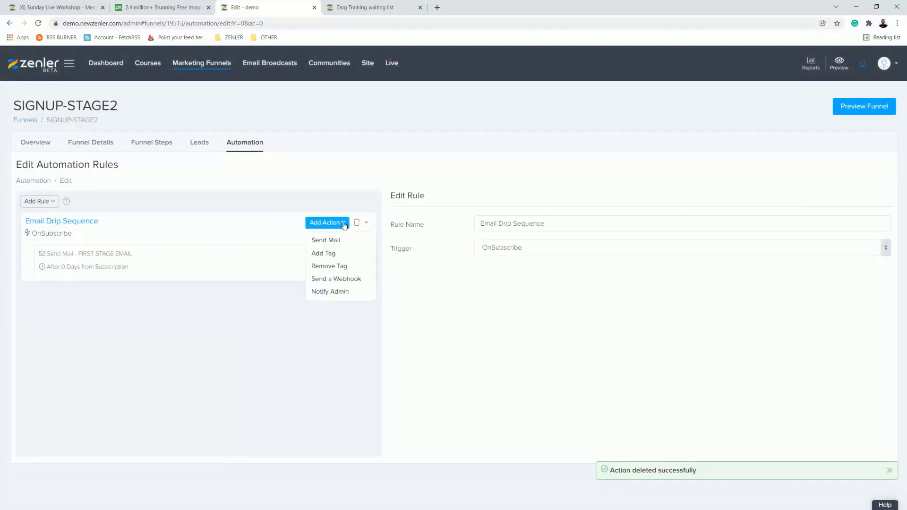
{"action": "left_click", "coordinate": [331, 267]}
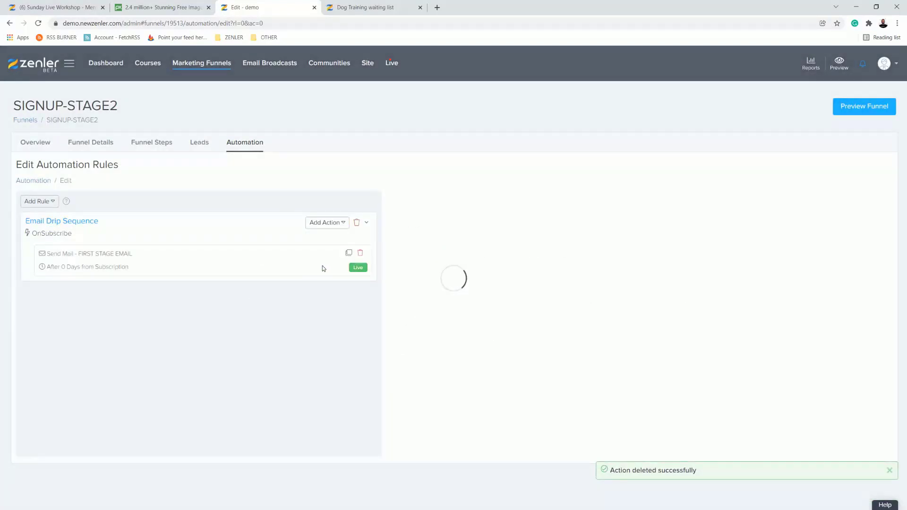
{"action": "left_click", "coordinate": [498, 320]}
{"action": "left_click", "coordinate": [501, 403]}
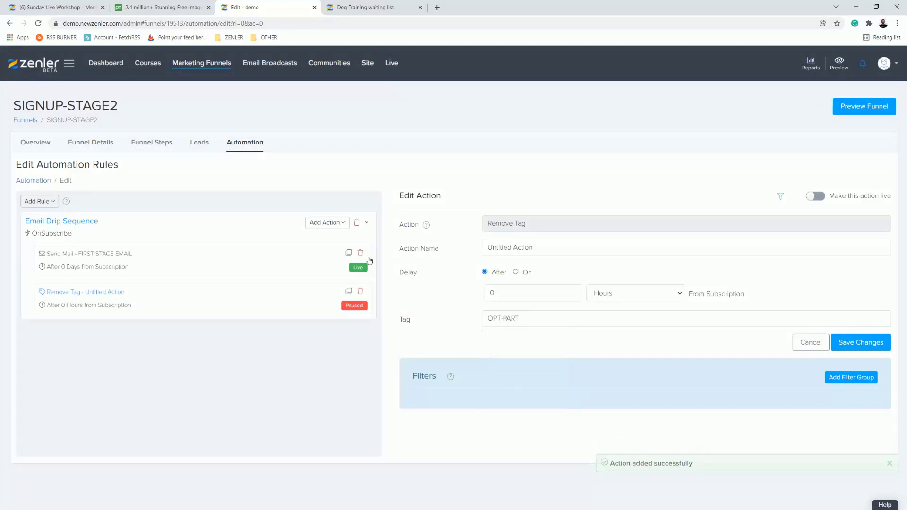
Step: Add an Add Tag action with the tag OPTED-IN and save it as live without applying it to existing leads
{"action": "left_click", "coordinate": [345, 227]}
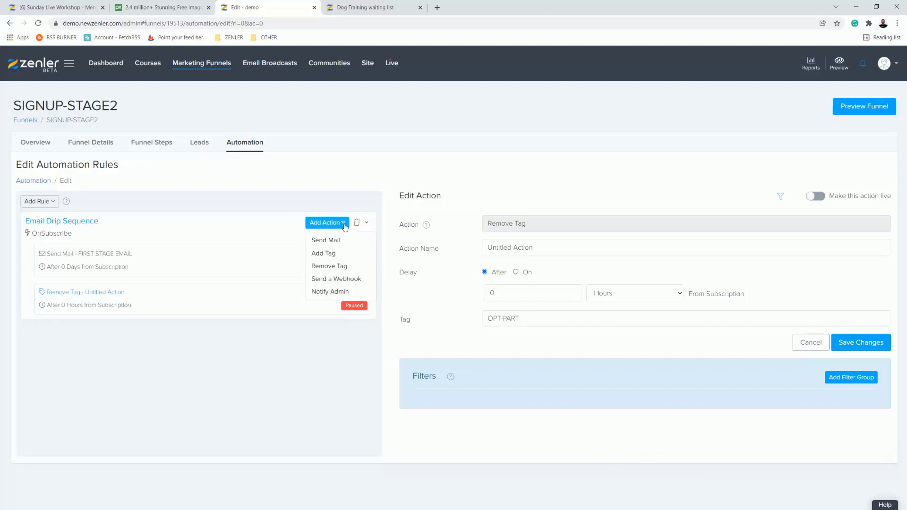
{"action": "left_click", "coordinate": [328, 254]}
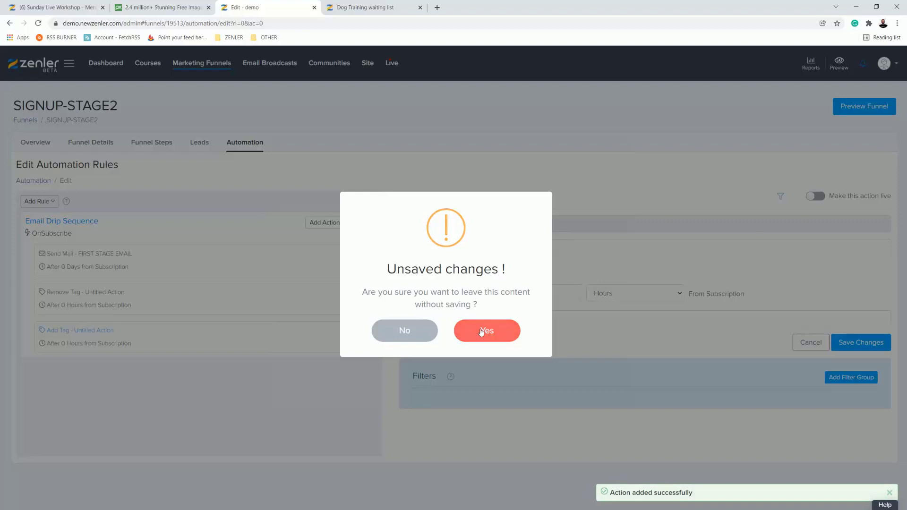
{"action": "left_click", "coordinate": [483, 330]}
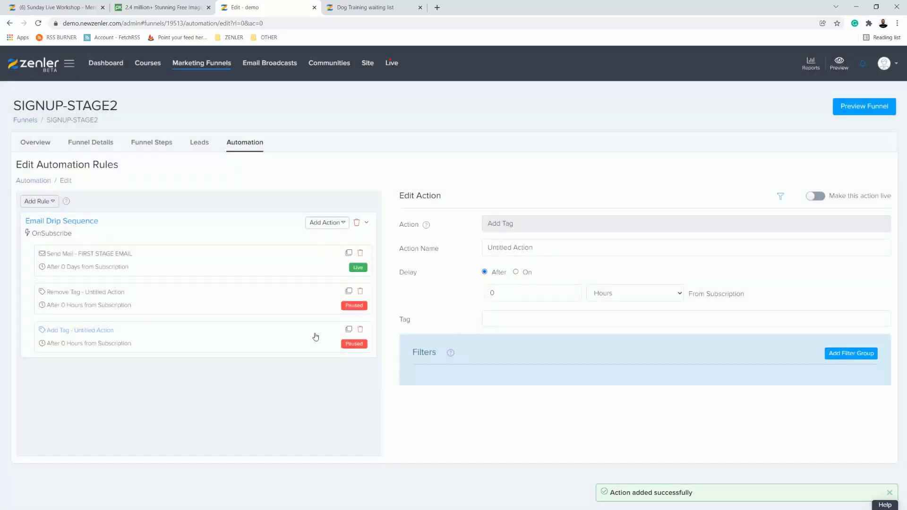
{"action": "left_click", "coordinate": [486, 322]}
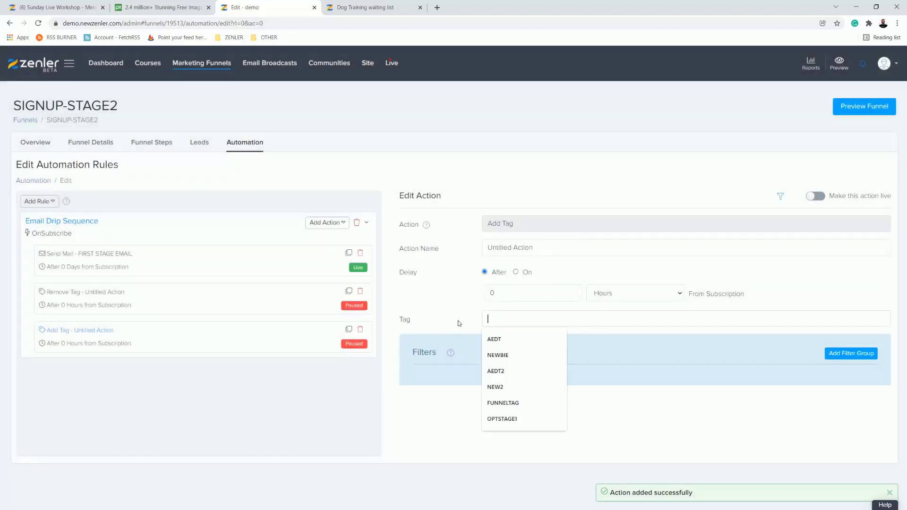
{"action": "type", "text": "OPTED-IN"}
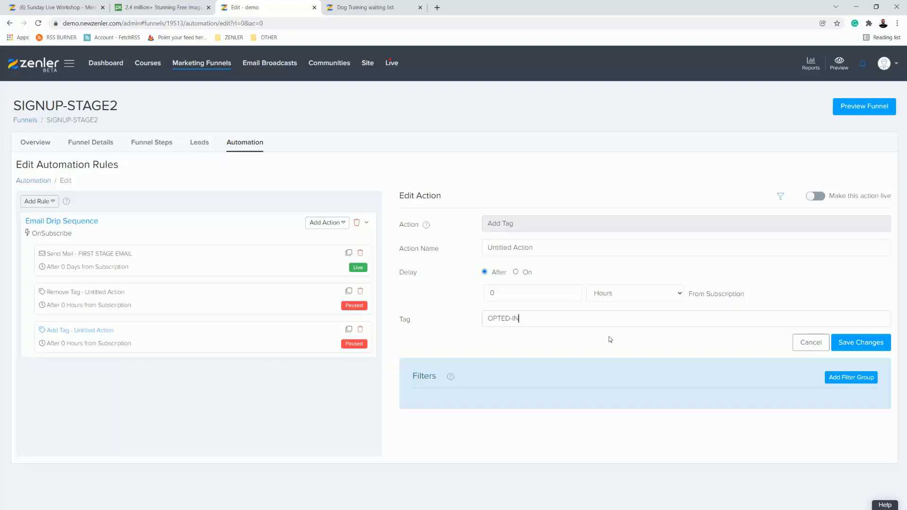
{"action": "left_click", "coordinate": [872, 341]}
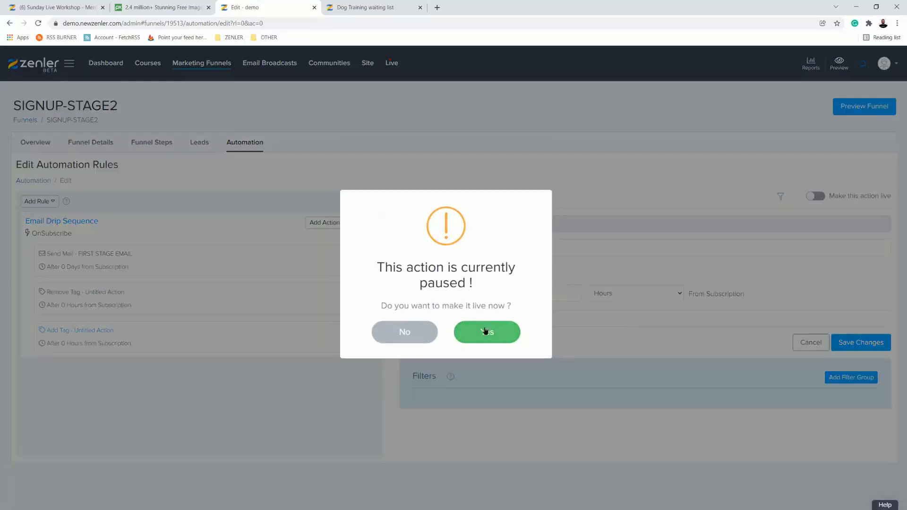
{"action": "left_click", "coordinate": [485, 331]}
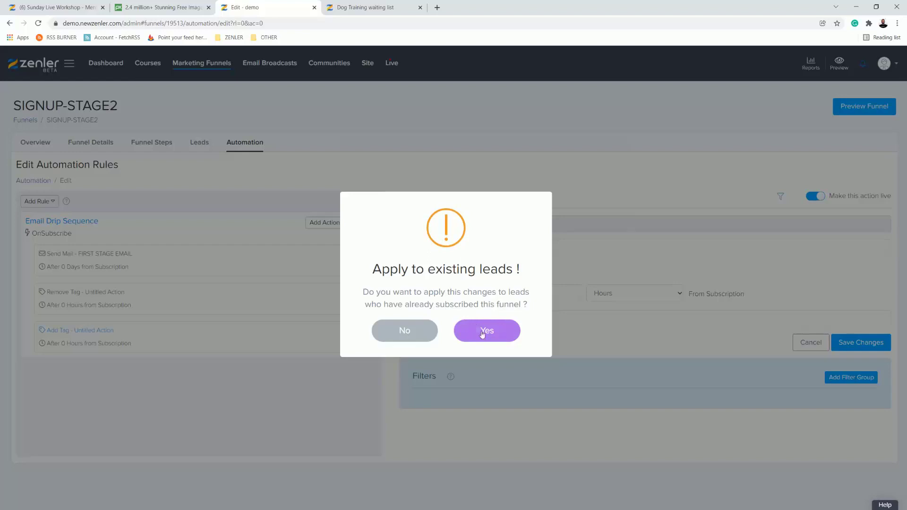
{"action": "left_click", "coordinate": [410, 331]}
Step: Set the Remove Tag action's tag to OPT-PART, save it as live without applying it to existing leads, and check both tag actions
{"action": "left_click", "coordinate": [270, 307]}
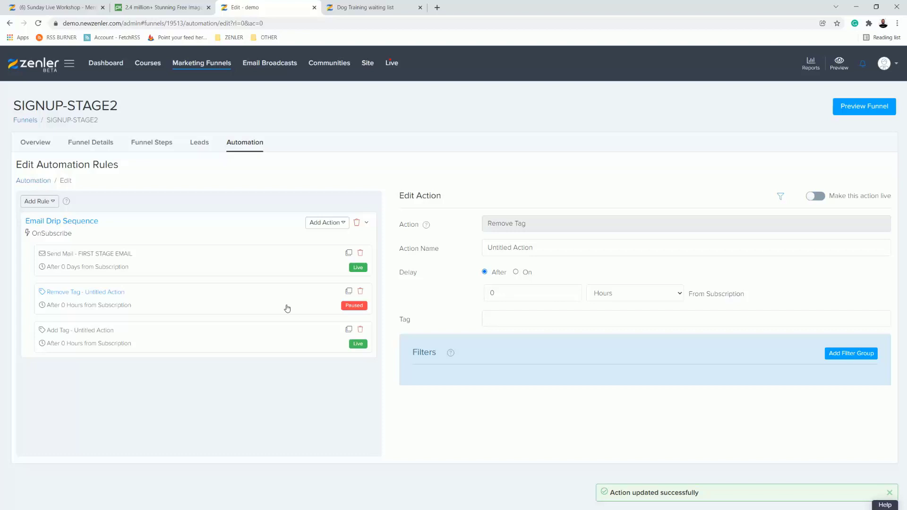
{"action": "left_click", "coordinate": [509, 313]}
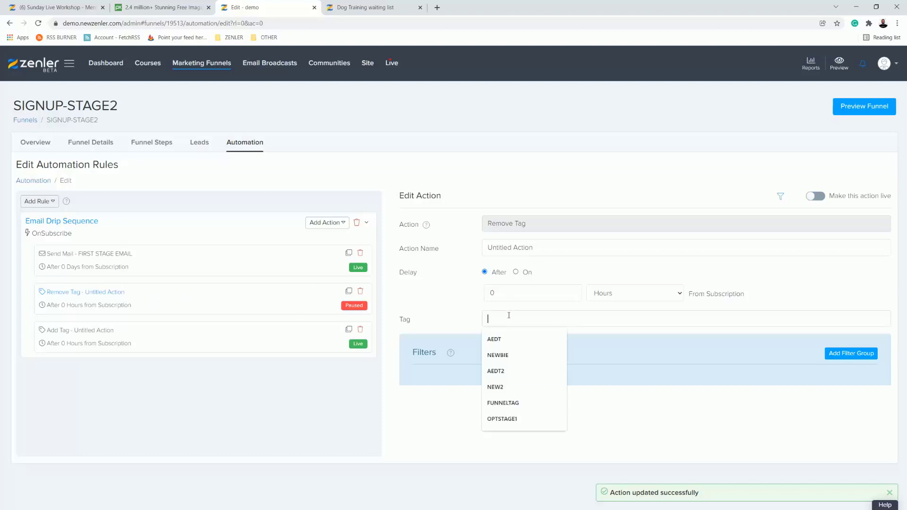
{"action": "type", "text": "OPT-PART"}
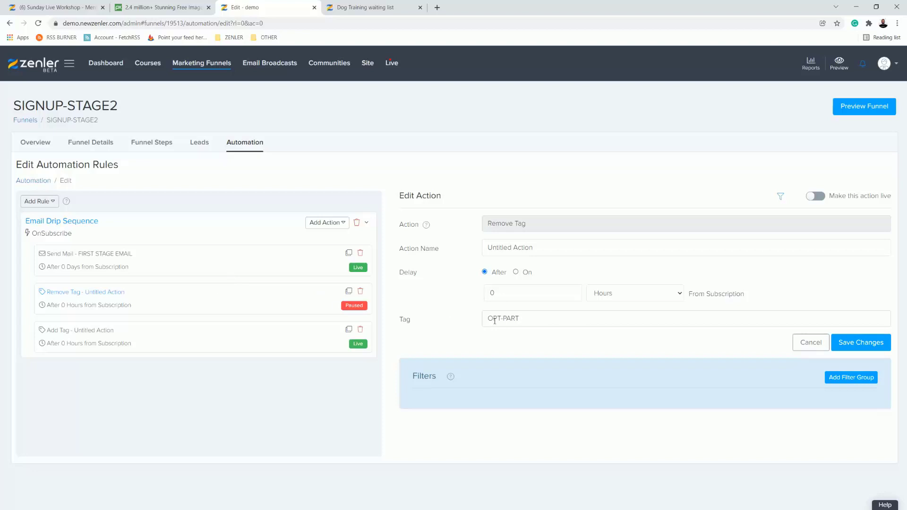
{"action": "left_click", "coordinate": [847, 343]}
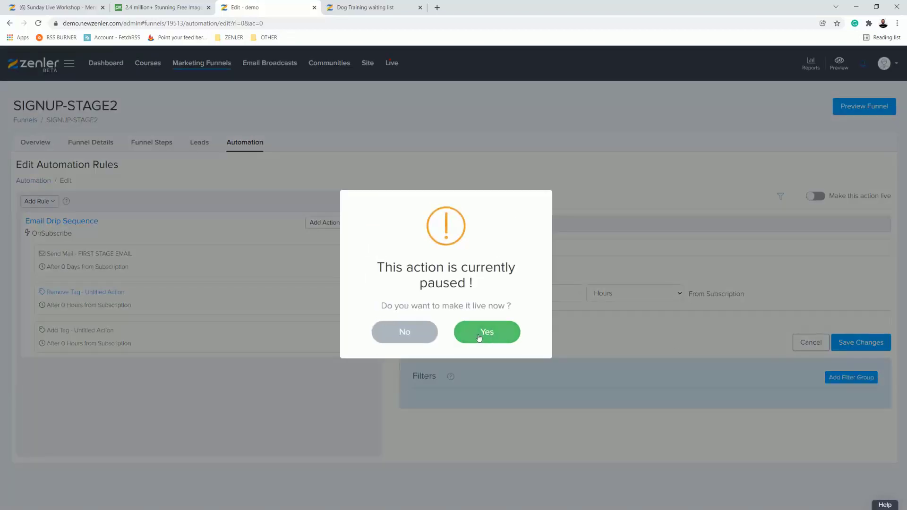
{"action": "left_click", "coordinate": [491, 336]}
{"action": "left_click", "coordinate": [424, 334]}
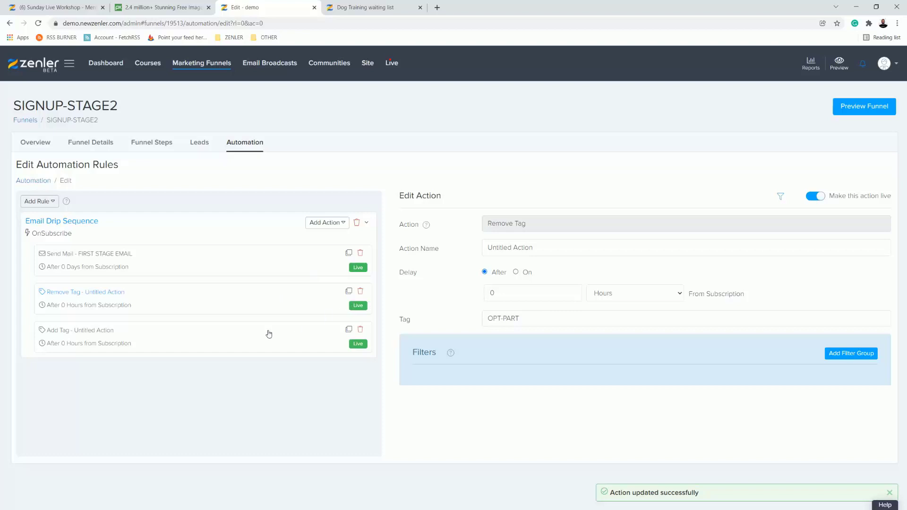
{"action": "left_click", "coordinate": [214, 347]}
{"action": "left_click", "coordinate": [306, 306]}
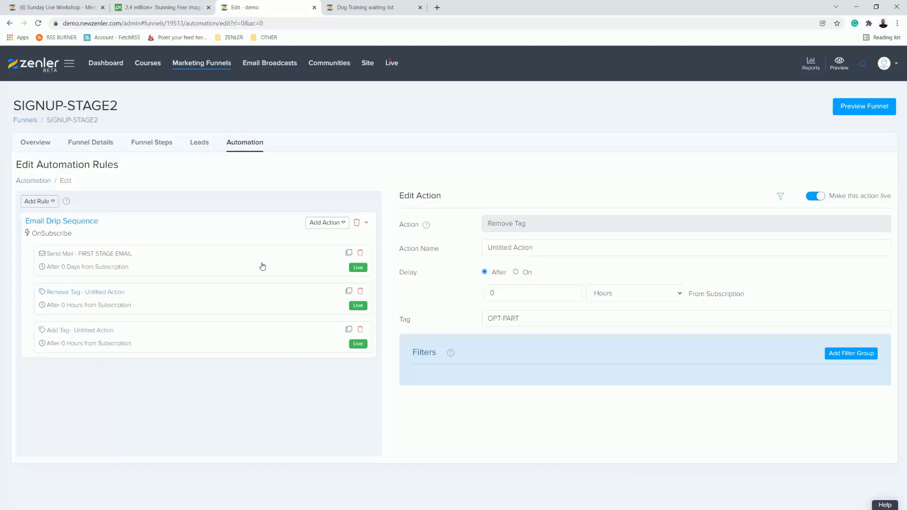
Step: Change the subject of the FIRST STAGE EMAIL to "You are now subscribed to our list"
{"action": "left_click", "coordinate": [263, 267]}
{"action": "scroll", "coordinate": [560, 302], "scroll_direction": "down", "scroll_amount": 3}
{"action": "left_click", "coordinate": [631, 262]}
{"action": "left_click_drag", "start_coordinate": [687, 263], "coordinate": [494, 268]}
{"action": "type", "text": "You"}
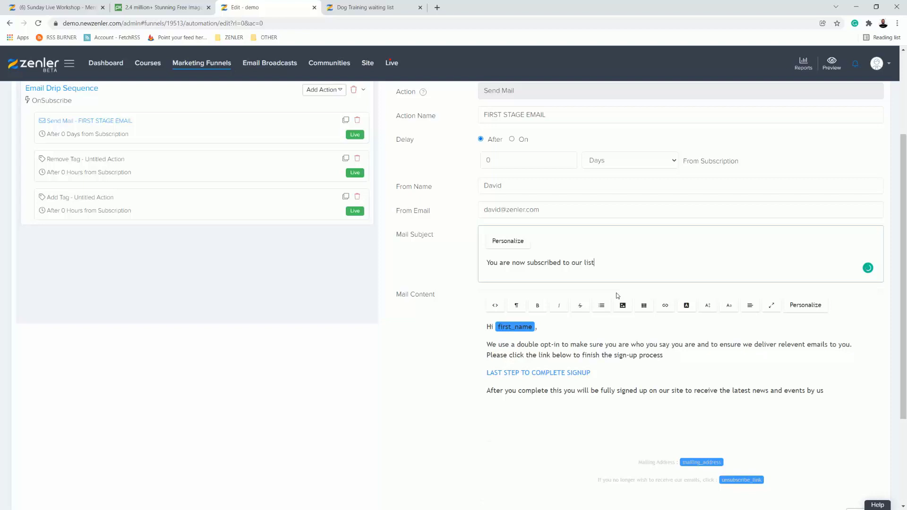
Step: Delete the LAST STEP TO COMPLETE SIGNUP link line from the email's content
{"action": "left_click", "coordinate": [590, 372]}
{"action": "key", "text": "ctrl+shift+Left"}
{"action": "key", "text": "ctrl+shift+Left"}
{"action": "key", "text": "ctrl+shift+Left"}
{"action": "key", "text": "ctrl+shift+Left"}
{"action": "key", "text": "ctrl+shift+Left"}
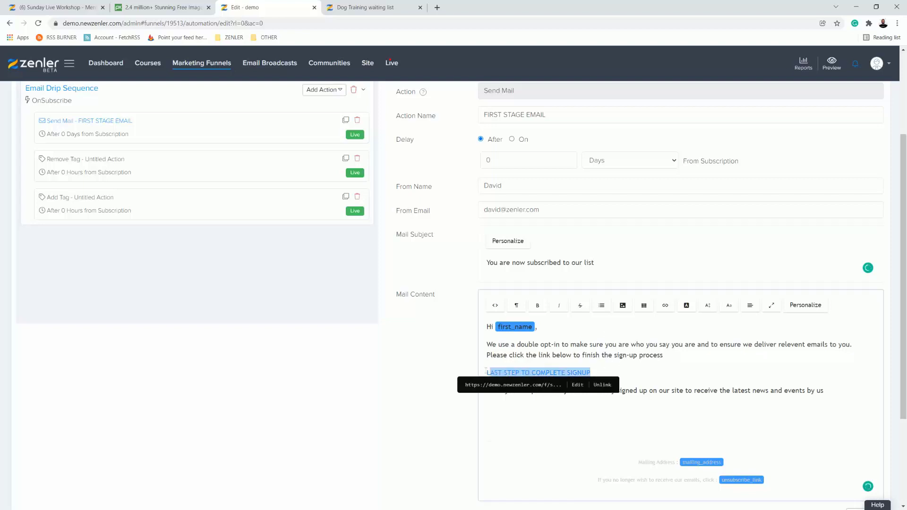
{"action": "key", "text": "BackSpace"}
{"action": "key", "text": "BackSpace"}
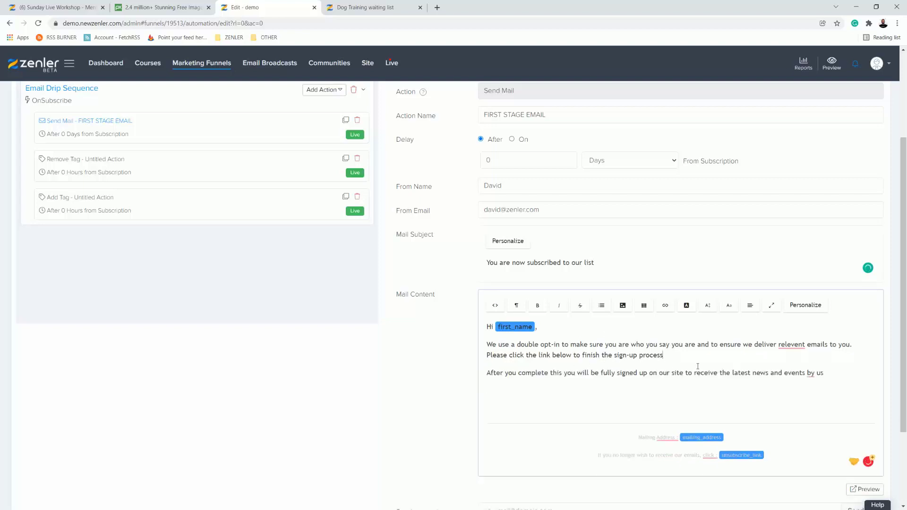
Step: Replace the remaining email body with "Be prepared to receive great info about us" and the sign-off "Cheers Zenler", then save the action
{"action": "left_click_drag", "start_coordinate": [837, 375], "coordinate": [484, 339]}
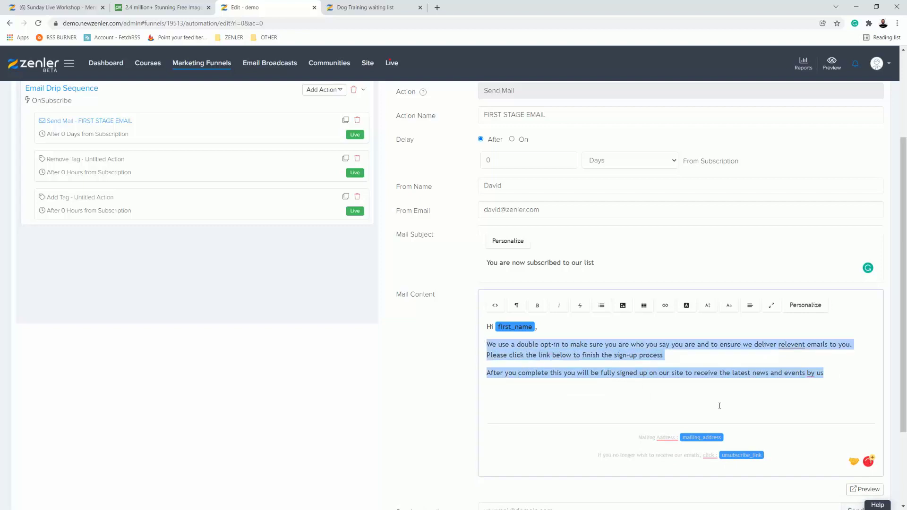
{"action": "type", "text": "Be pr"}
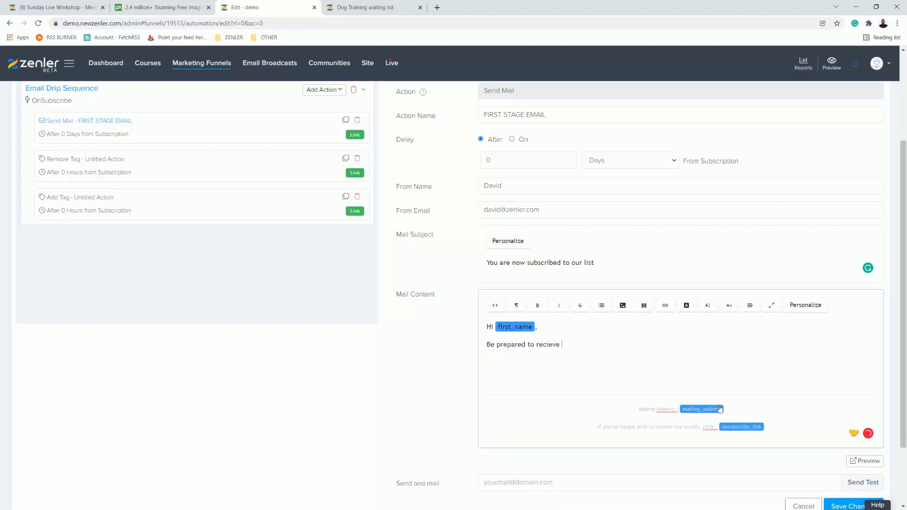
{"action": "type", "text": "epa"}
{"action": "right_click", "coordinate": [548, 345]}
{"action": "key", "text": "Escape"}
{"action": "left_click", "coordinate": [585, 355]}
{"action": "key", "text": "Return"}
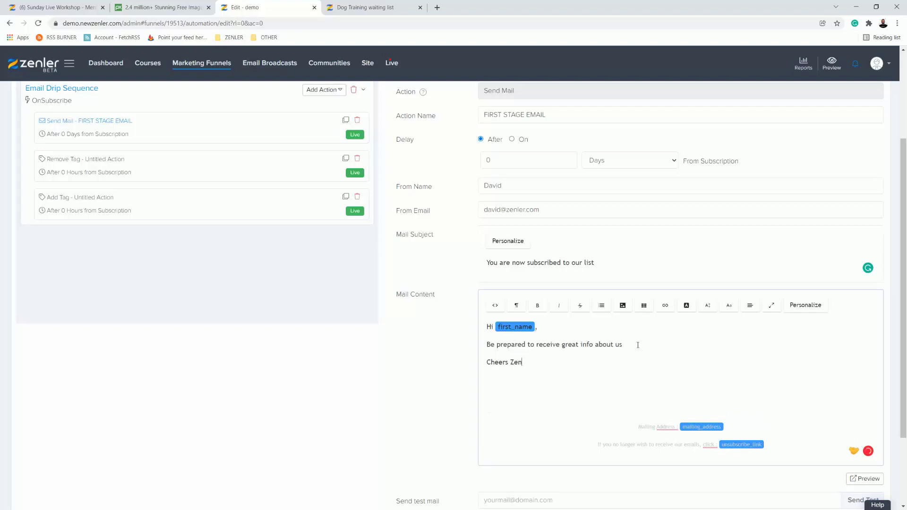
{"action": "scroll", "coordinate": [646, 344], "scroll_direction": "down", "scroll_amount": 2}
{"action": "left_click", "coordinate": [857, 425]}
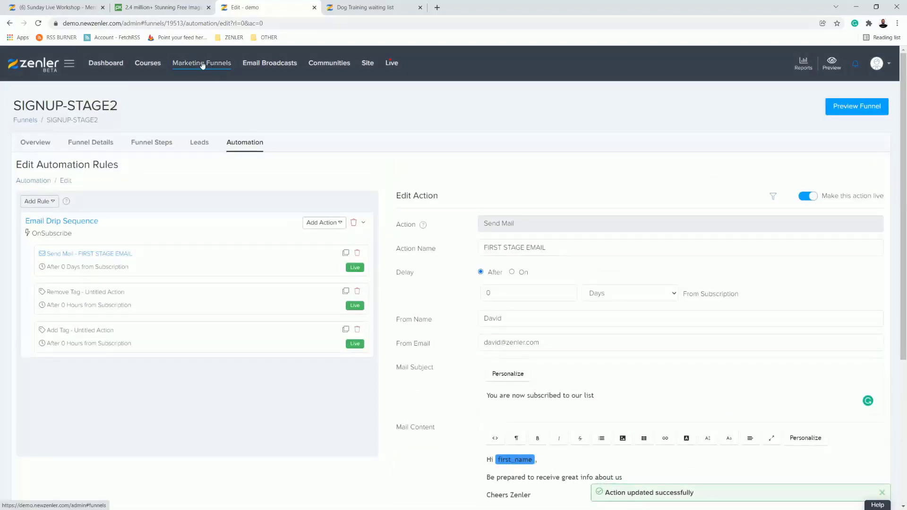
Step: Delete the second-stage FINAL OPTIN step and the signup-completed page step from the SIGNUP funnel
{"action": "left_click", "coordinate": [202, 63]}
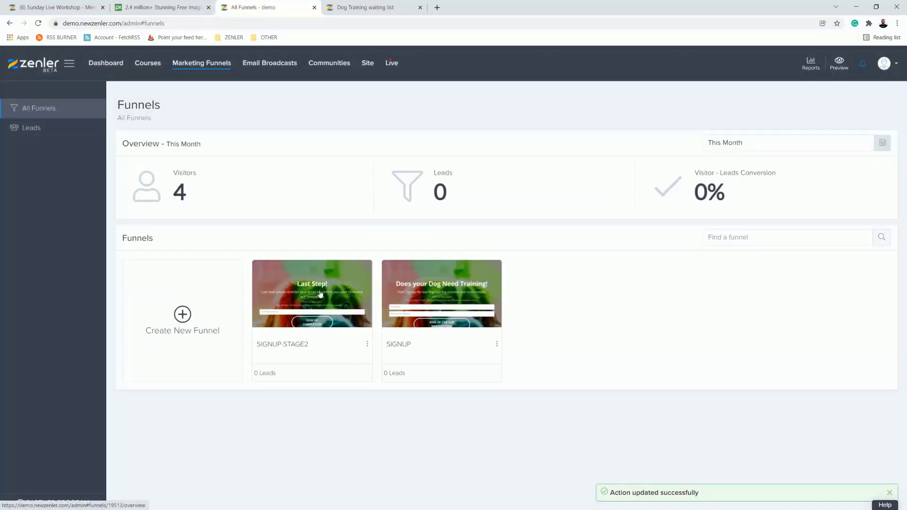
{"action": "left_click", "coordinate": [459, 285]}
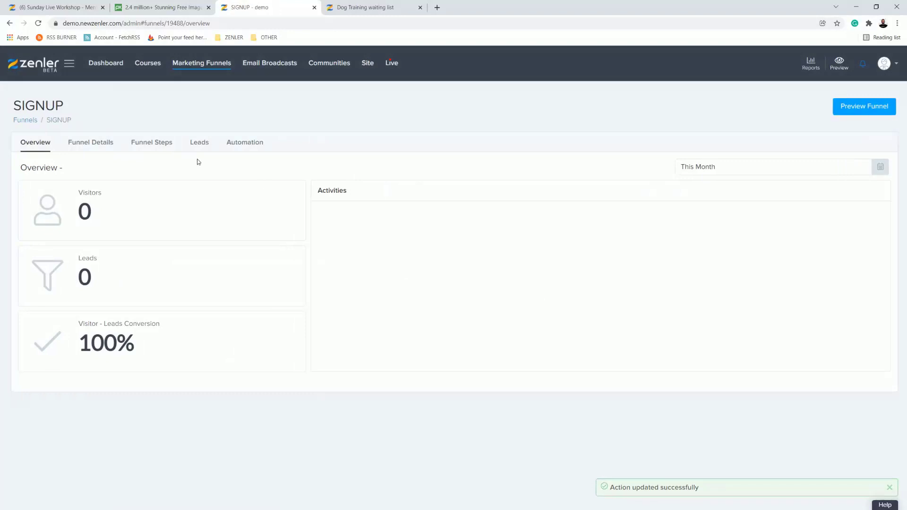
{"action": "left_click", "coordinate": [144, 142]}
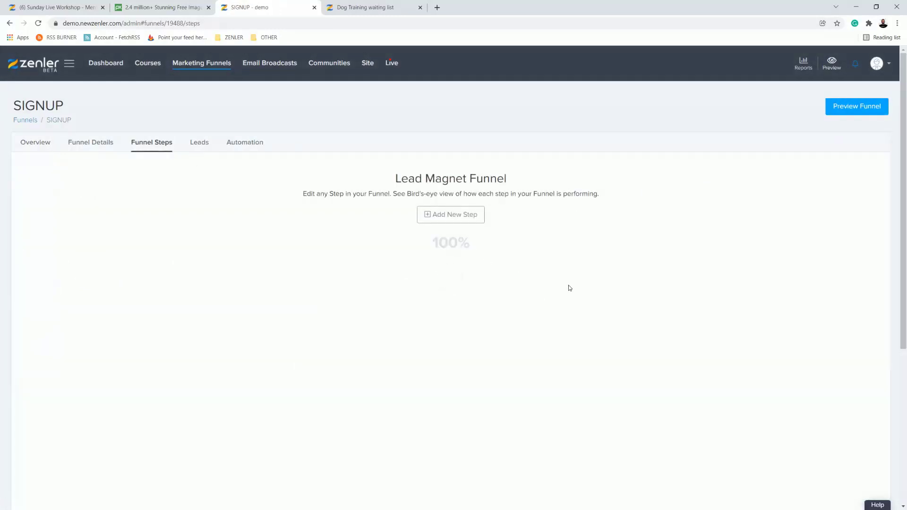
{"action": "scroll", "coordinate": [494, 281], "scroll_direction": "down", "scroll_amount": 4}
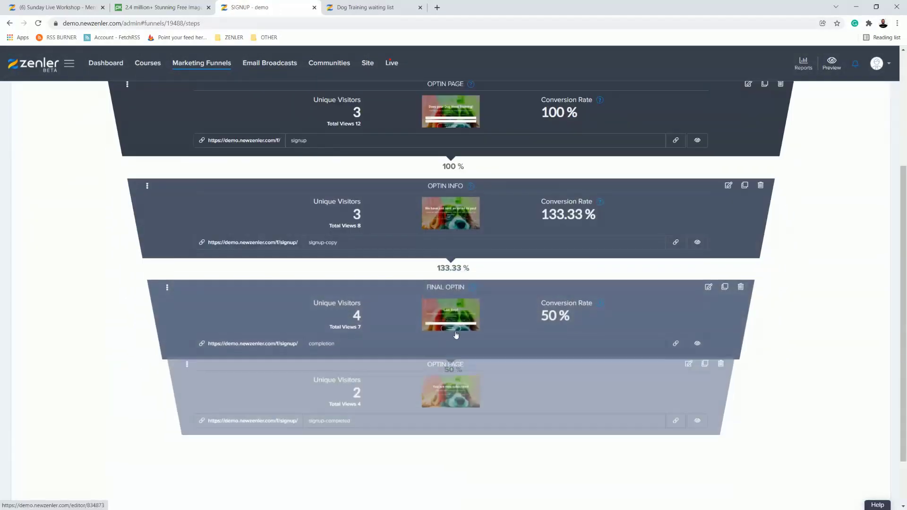
{"action": "left_click", "coordinate": [719, 389]}
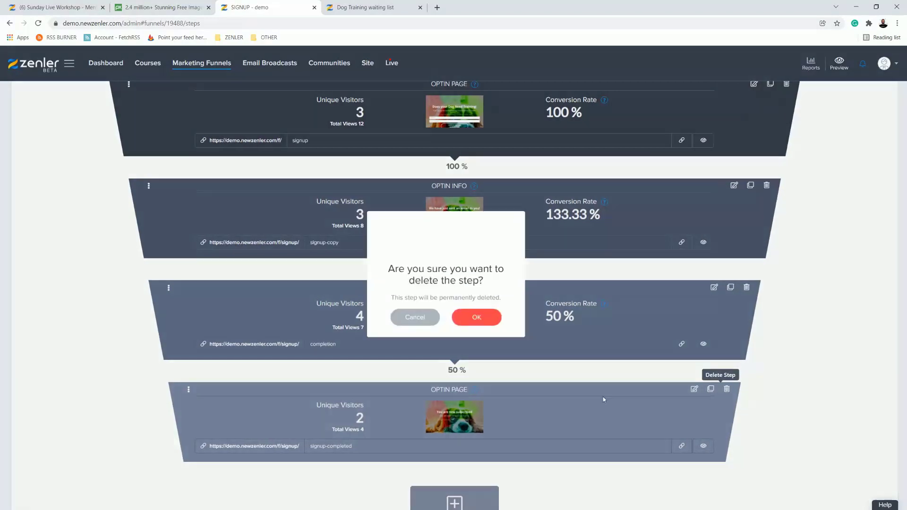
{"action": "left_click", "coordinate": [488, 339]}
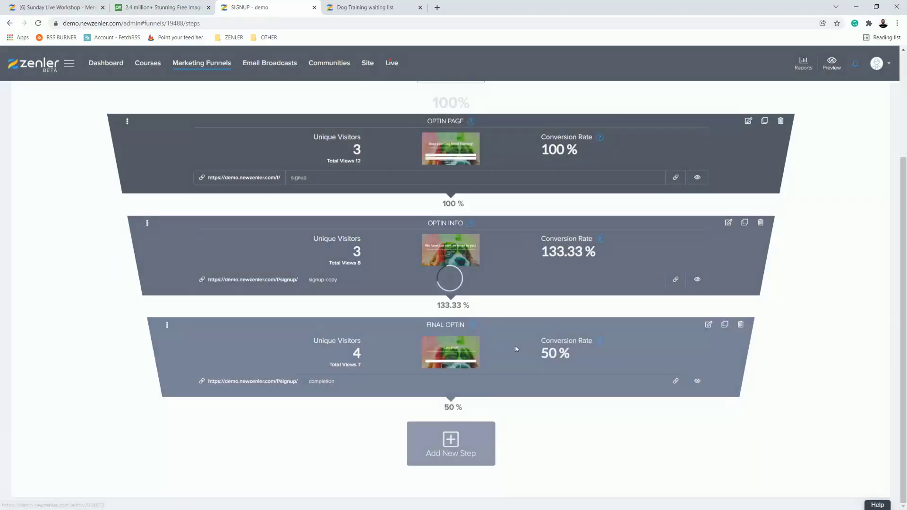
{"action": "left_click", "coordinate": [733, 324]}
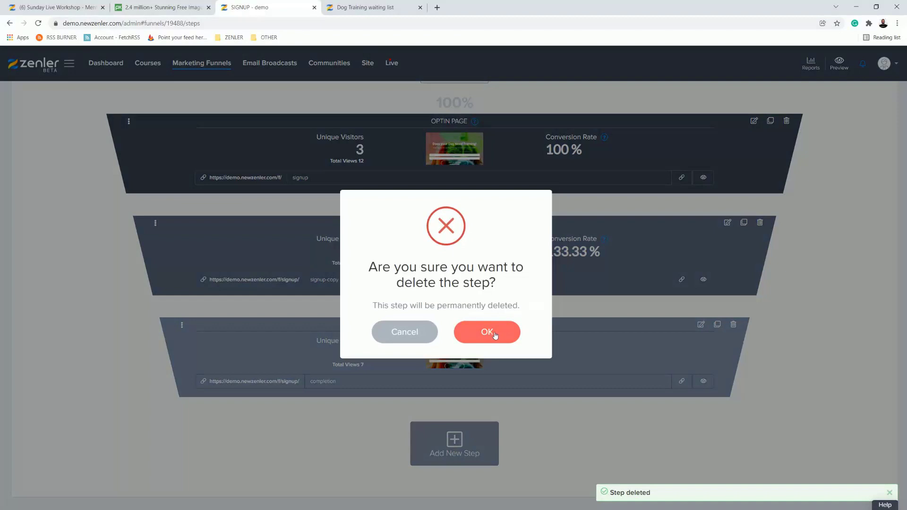
{"action": "left_click", "coordinate": [487, 330]}
Step: Delete the REMOVE TAG AFTER A WEEK action from the SIGNUP funnel's Email Drip Sequence
{"action": "left_click", "coordinate": [244, 105]}
{"action": "left_click", "coordinate": [114, 302]}
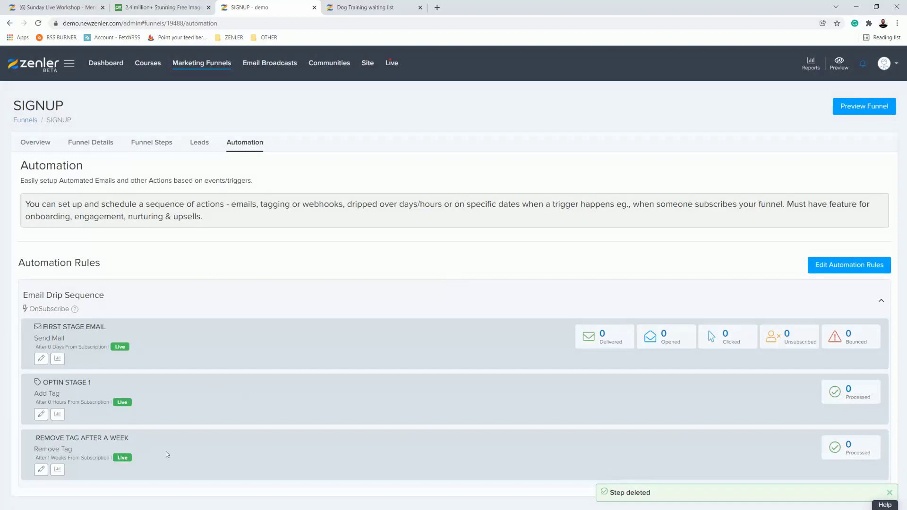
{"action": "left_click", "coordinate": [41, 469]}
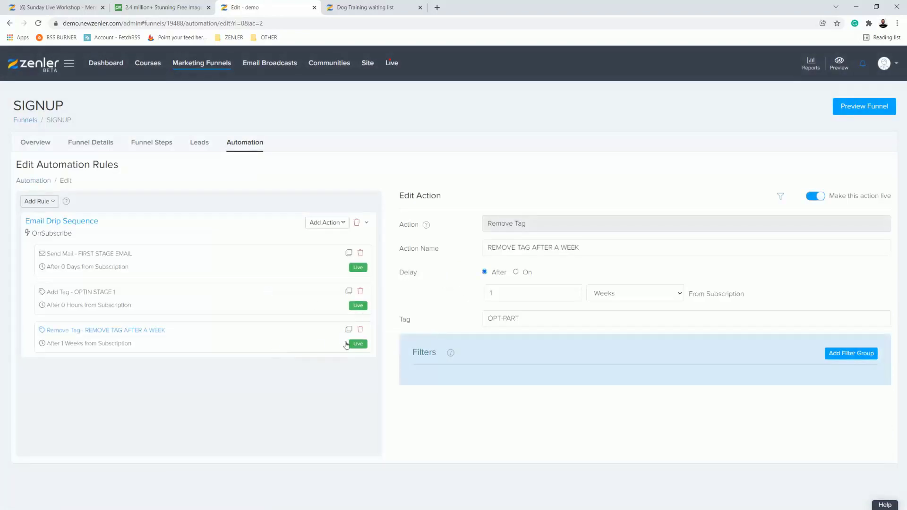
{"action": "left_click", "coordinate": [357, 332]}
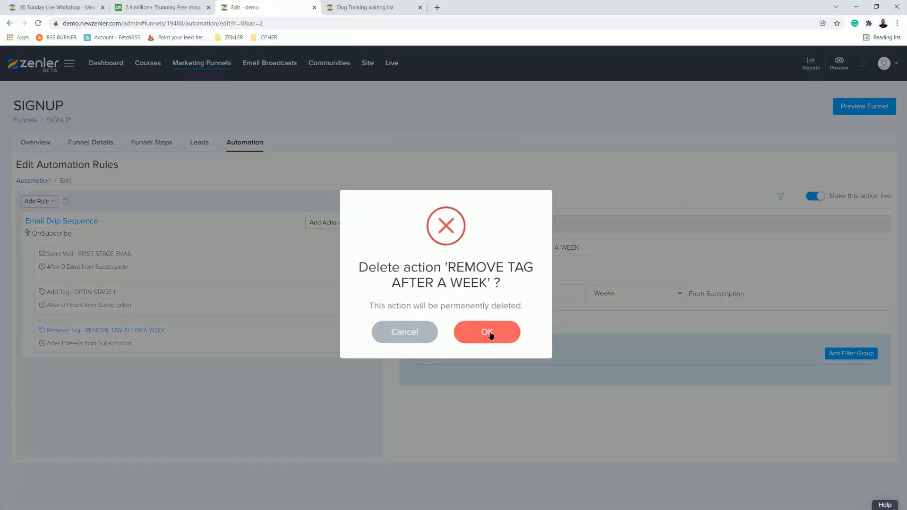
{"action": "left_click", "coordinate": [491, 333]}
Step: Check the SIGNUP funnel's OPTIN STAGE 1 tag action, its FIRST STAGE EMAIL and its remaining funnel steps
{"action": "left_click", "coordinate": [238, 302]}
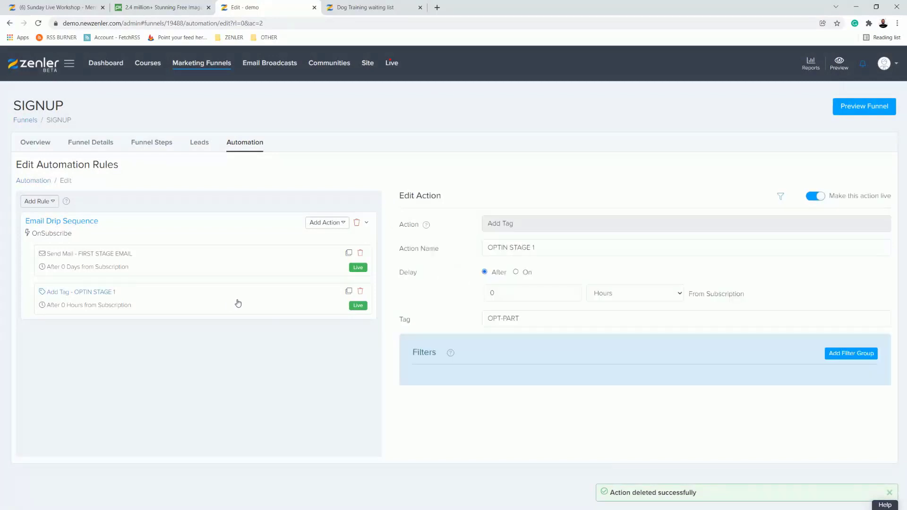
{"action": "left_click_drag", "start_coordinate": [490, 319], "coordinate": [520, 318]}
{"action": "left_click", "coordinate": [493, 318]}
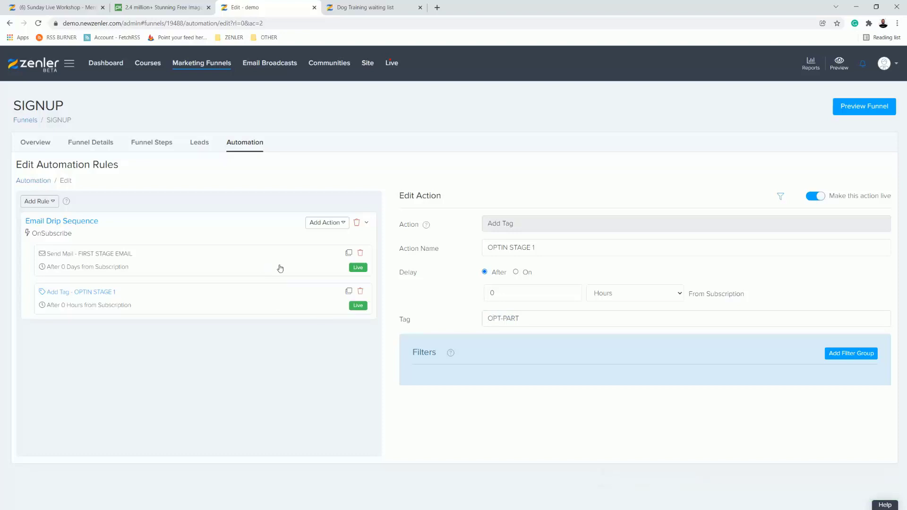
{"action": "left_click", "coordinate": [280, 268]}
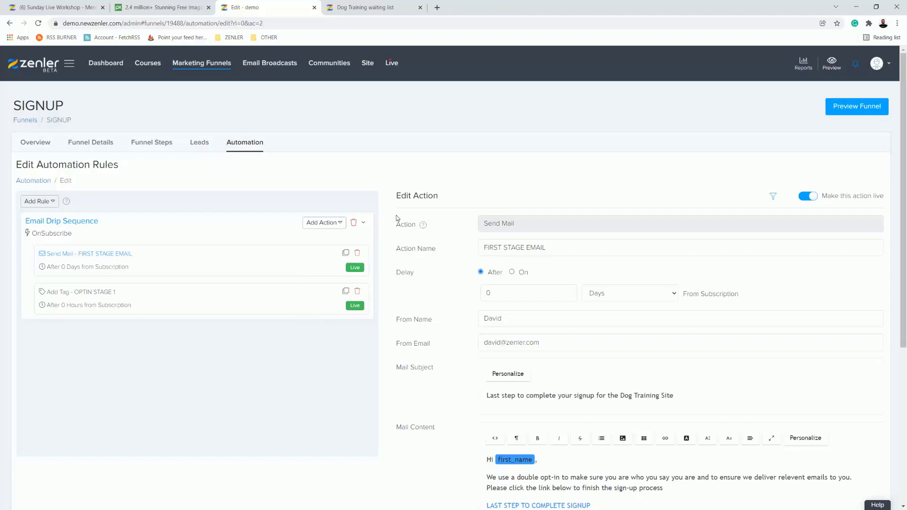
{"action": "left_click", "coordinate": [152, 143]}
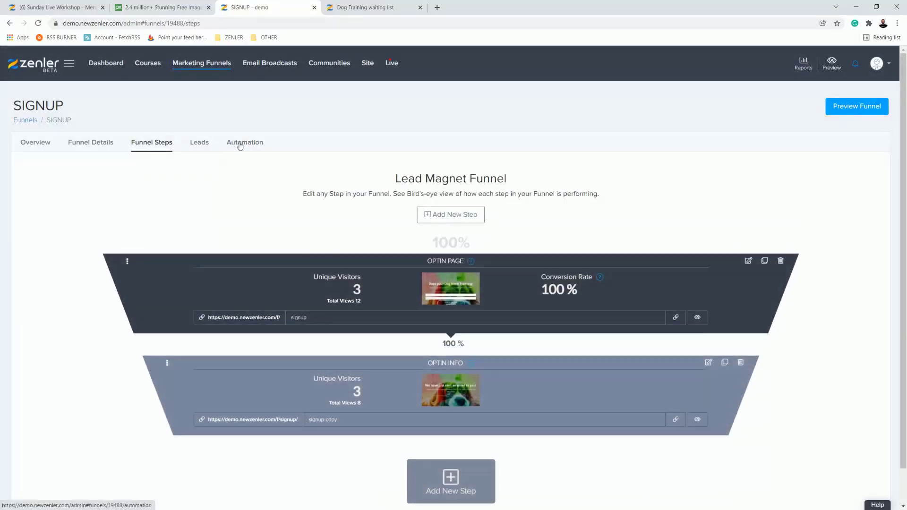
Step: Copy the funnel URL of SIGNUP-STAGE2 from its funnel details
{"action": "left_click", "coordinate": [204, 66]}
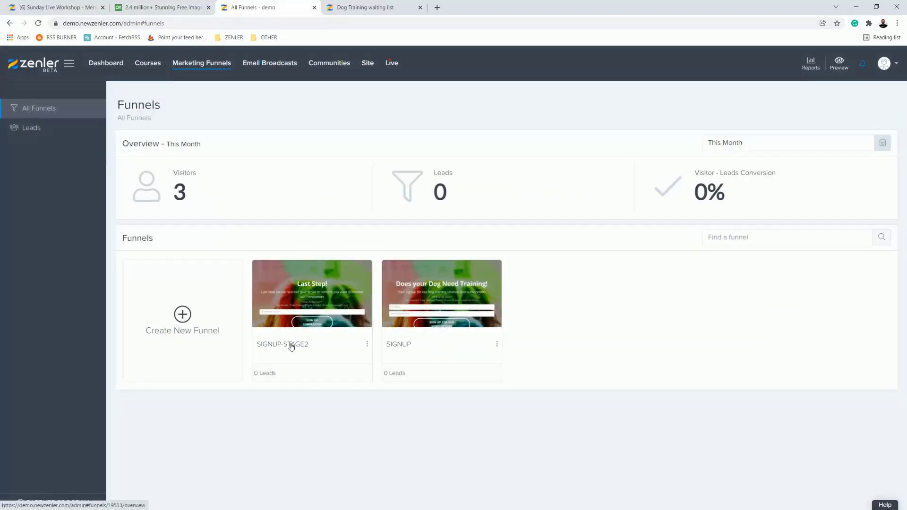
{"action": "left_click", "coordinate": [302, 293]}
{"action": "left_click", "coordinate": [92, 143]}
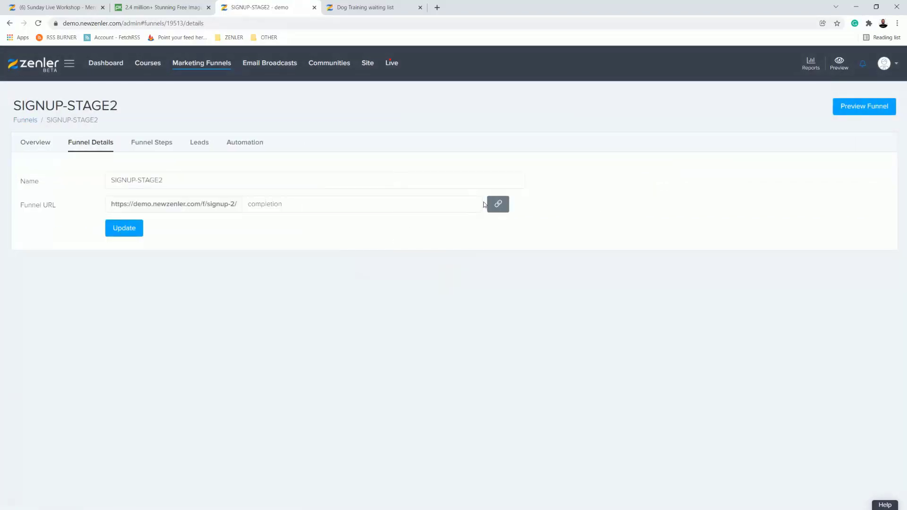
{"action": "left_click", "coordinate": [498, 203]}
{"action": "left_click", "coordinate": [211, 70]}
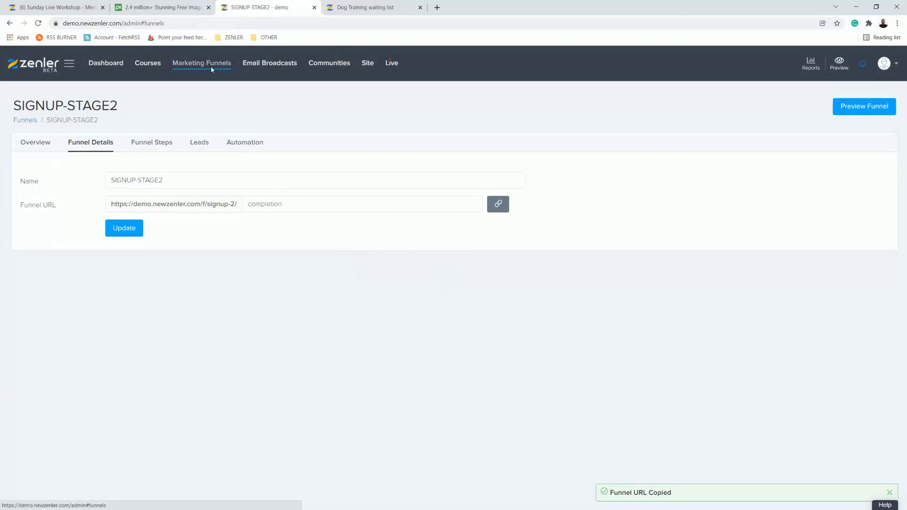
{"action": "left_click", "coordinate": [424, 282]}
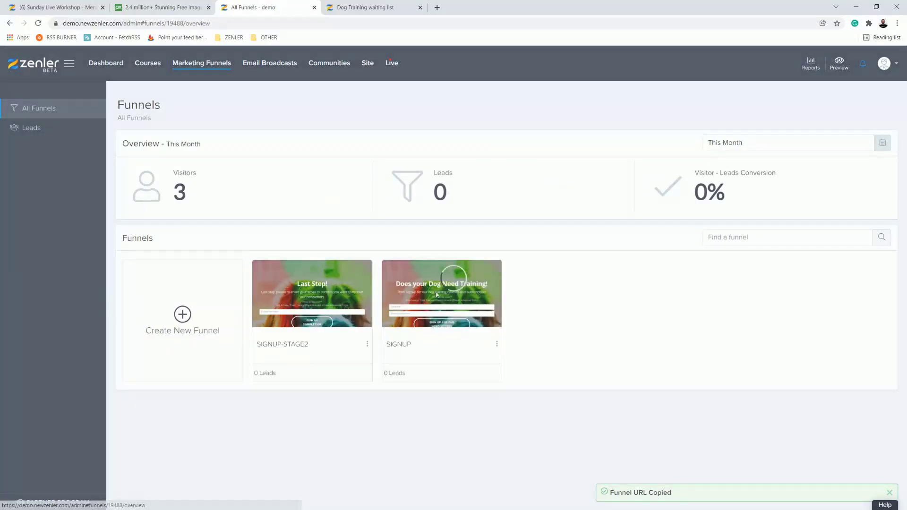
{"action": "left_click", "coordinate": [239, 146]}
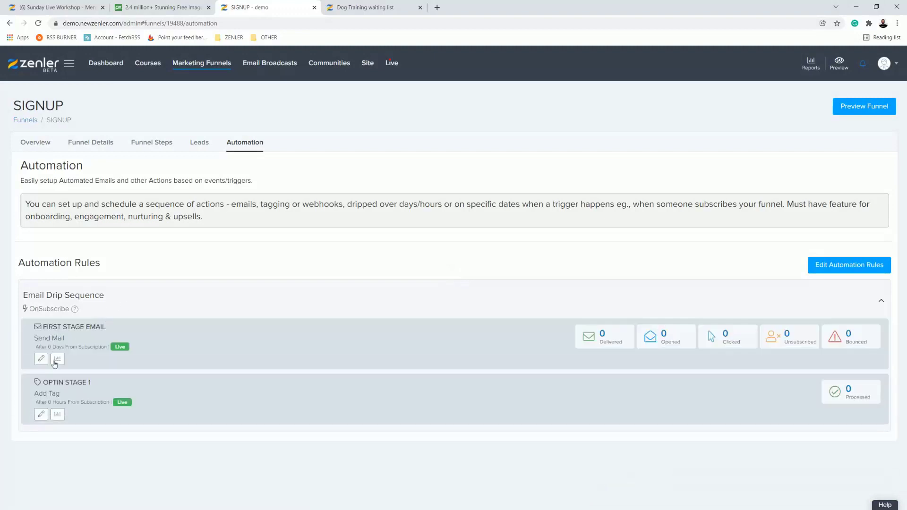
{"action": "left_click", "coordinate": [41, 358]}
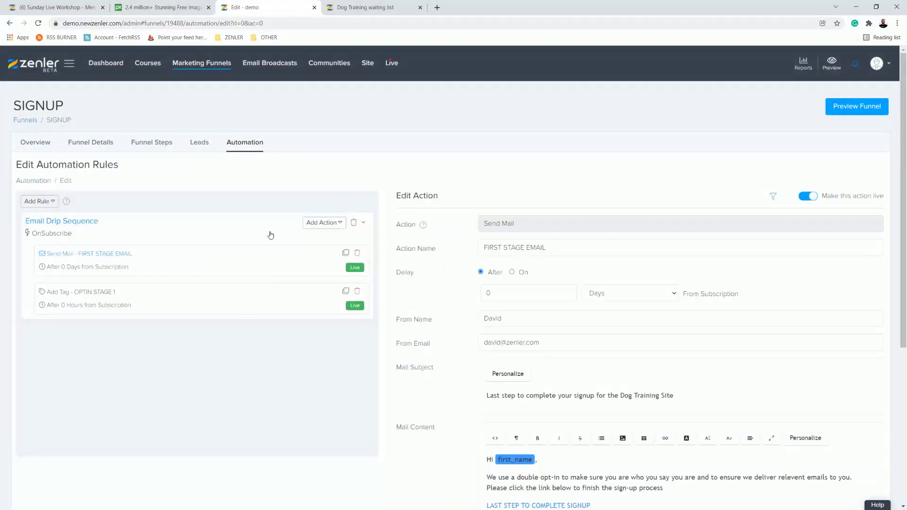
{"action": "scroll", "coordinate": [491, 305], "scroll_direction": "down", "scroll_amount": 5}
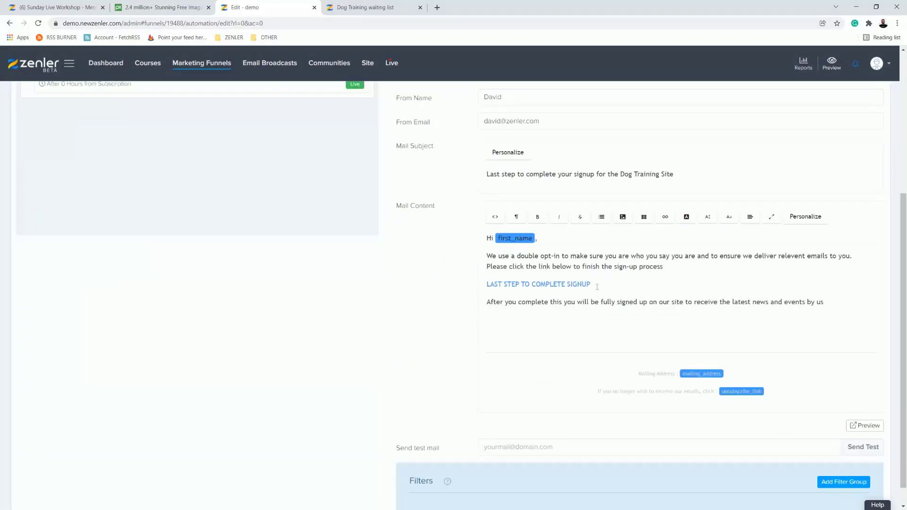
{"action": "left_click_drag", "start_coordinate": [597, 287], "coordinate": [486, 284]}
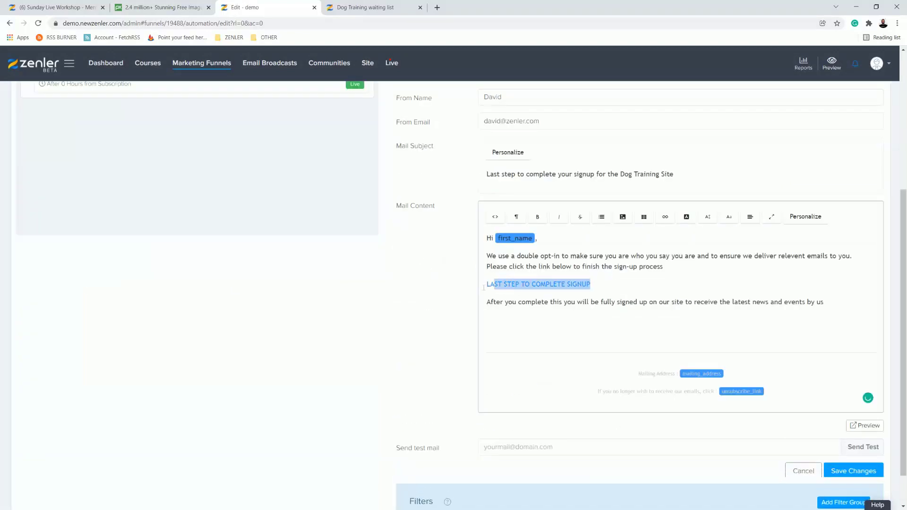
{"action": "left_click", "coordinate": [665, 218]}
{"action": "left_click", "coordinate": [666, 233]}
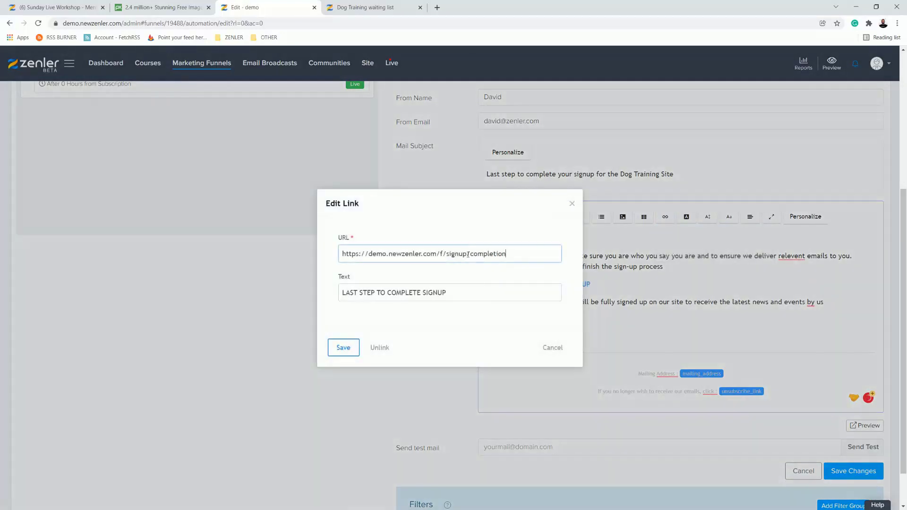
{"action": "left_click_drag", "start_coordinate": [507, 254], "coordinate": [332, 259]}
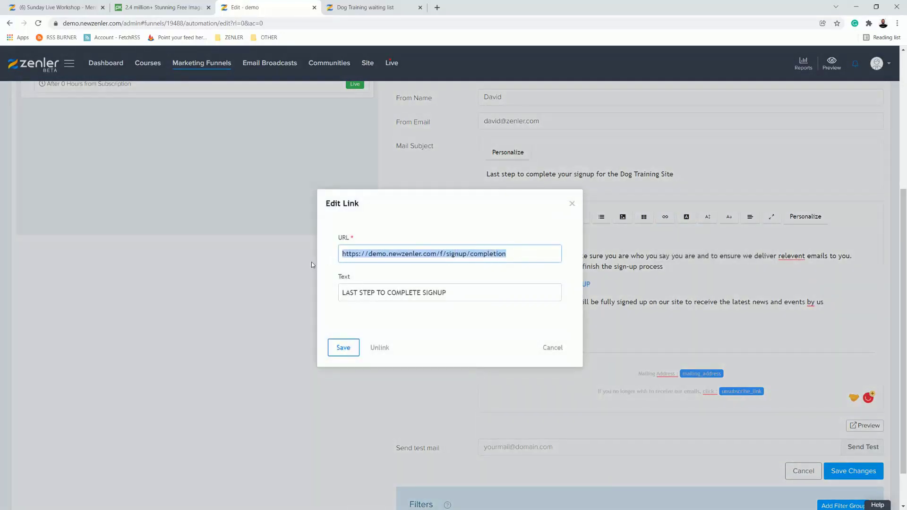
{"action": "key", "text": "ctrl+v"}
{"action": "left_click", "coordinate": [345, 351]}
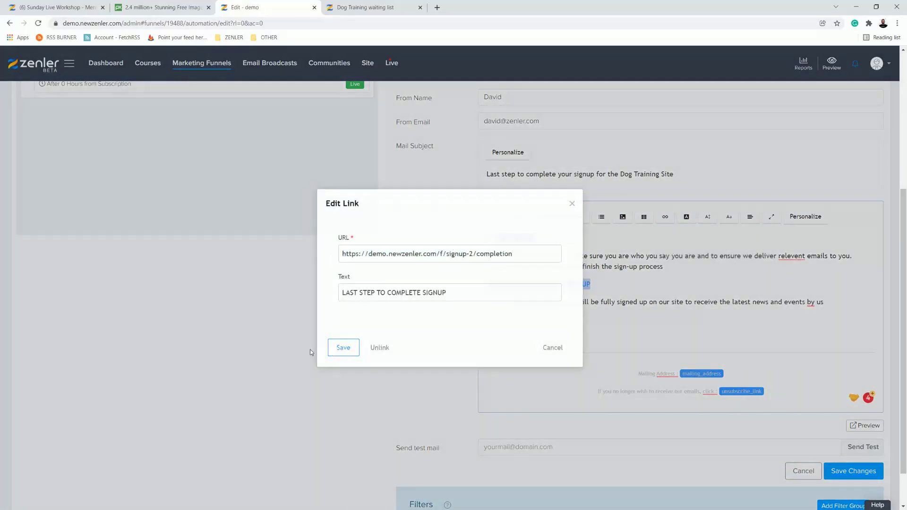
{"action": "left_click", "coordinate": [857, 471]}
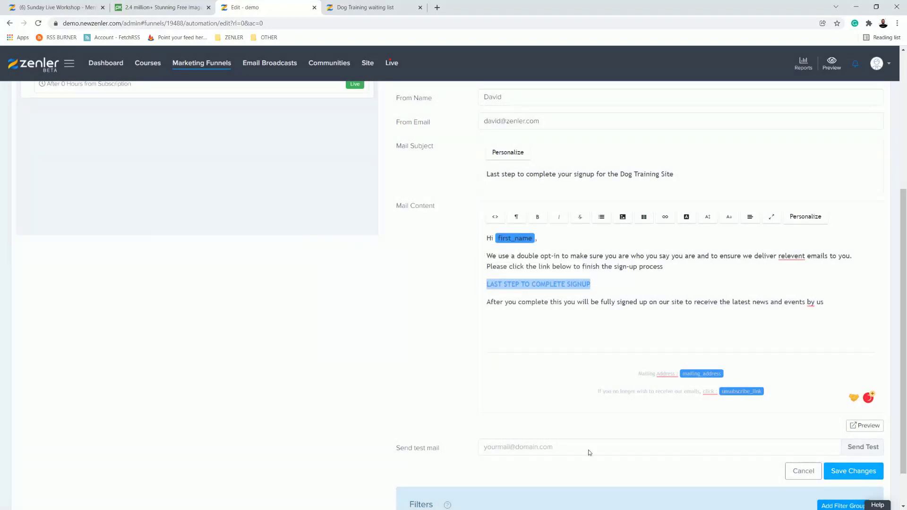
Step: Preview the SIGNUP funnel's OPTIN PAGE and OPTIN INFO page, closing each preview after viewing it
{"action": "scroll", "coordinate": [338, 365], "scroll_direction": "up", "scroll_amount": 4}
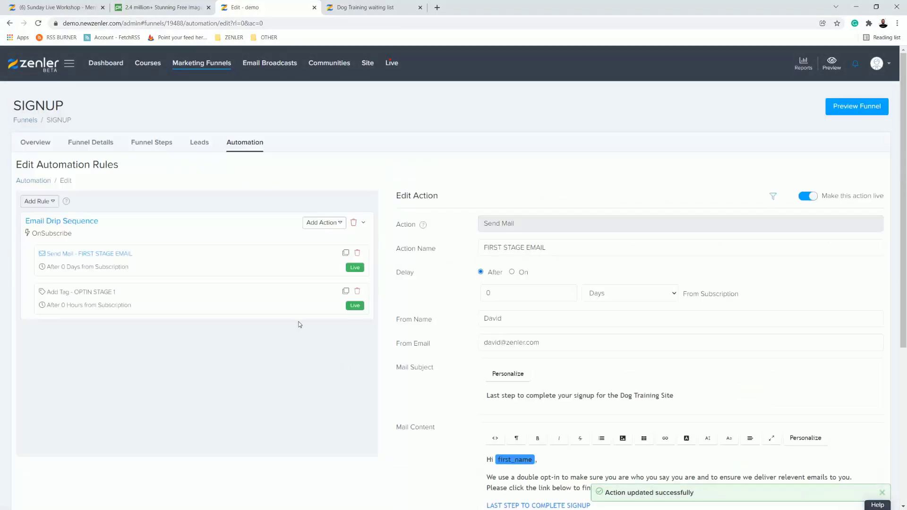
{"action": "left_click", "coordinate": [208, 64]}
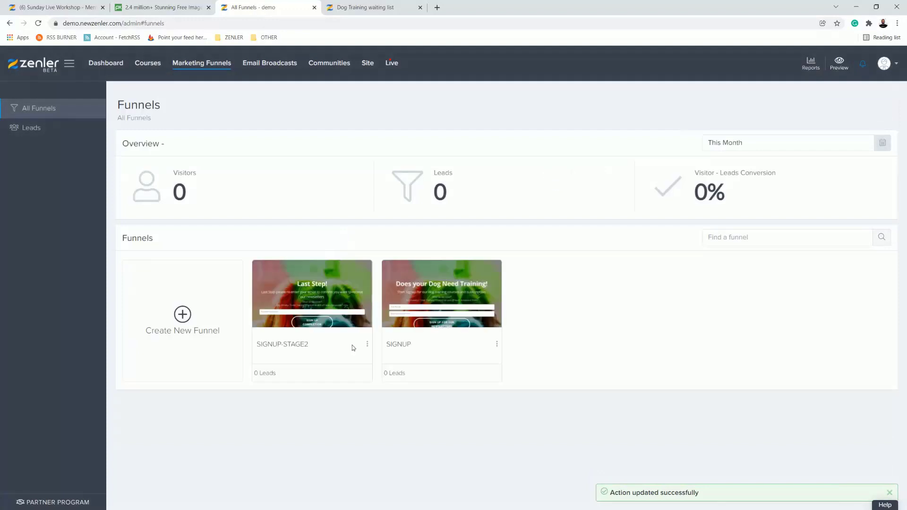
{"action": "left_click", "coordinate": [426, 291]}
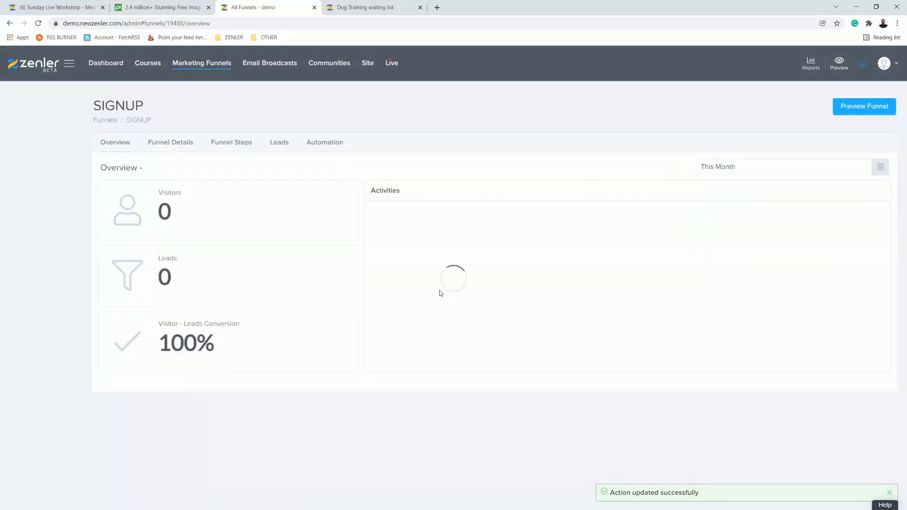
{"action": "left_click", "coordinate": [156, 144]}
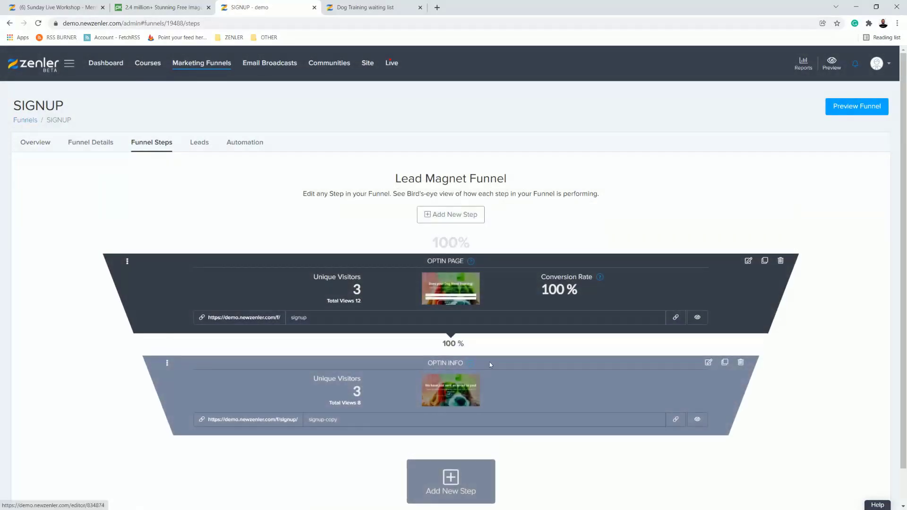
{"action": "left_click", "coordinate": [697, 317]}
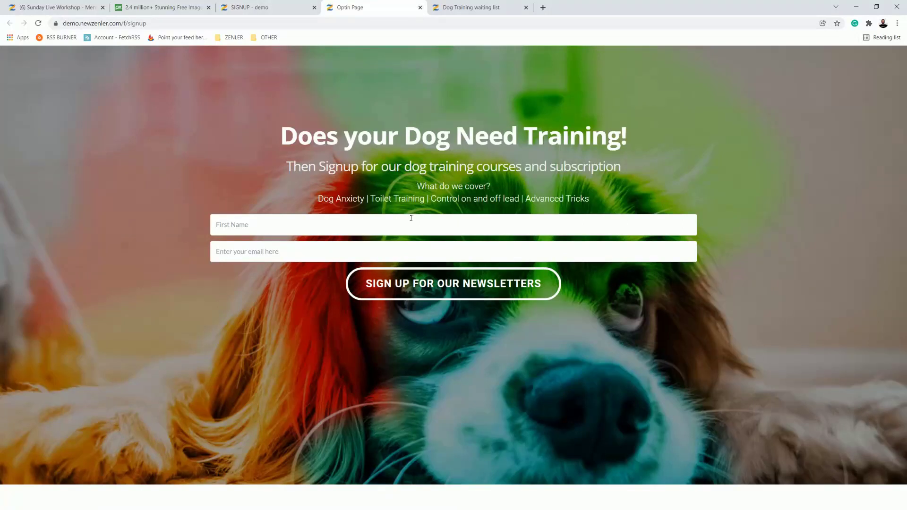
{"action": "left_click", "coordinate": [419, 7]}
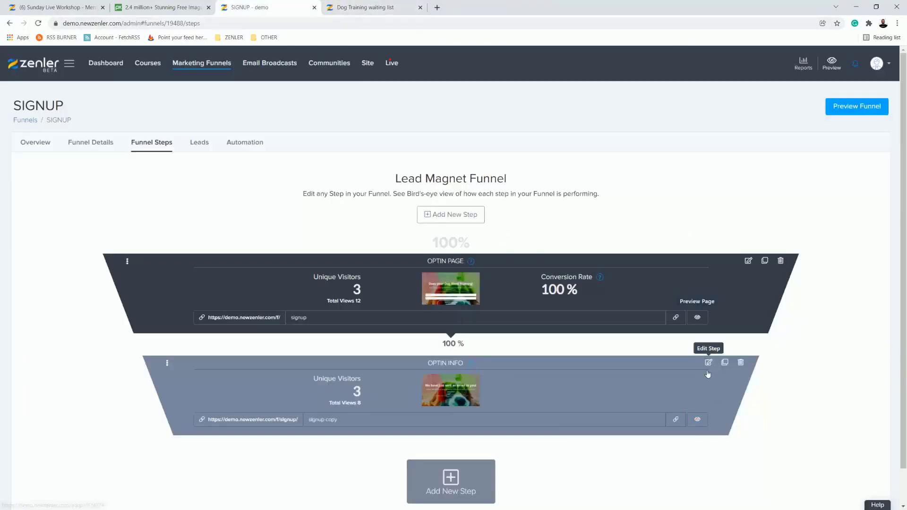
{"action": "left_click", "coordinate": [697, 418]}
{"action": "left_click_drag", "start_coordinate": [376, 166], "coordinate": [622, 168]}
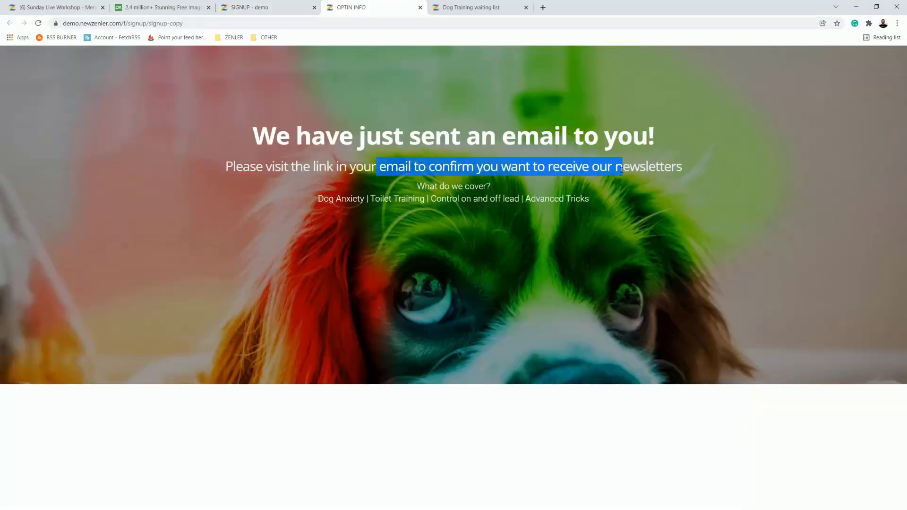
{"action": "left_click", "coordinate": [420, 7]}
Step: Check the LAST STEP TO COMPLETE SIGNUP link in SIGNUP's FIRST STAGE EMAIL and the tag in its OPTIN STAGE 1 action
{"action": "left_click", "coordinate": [239, 143]}
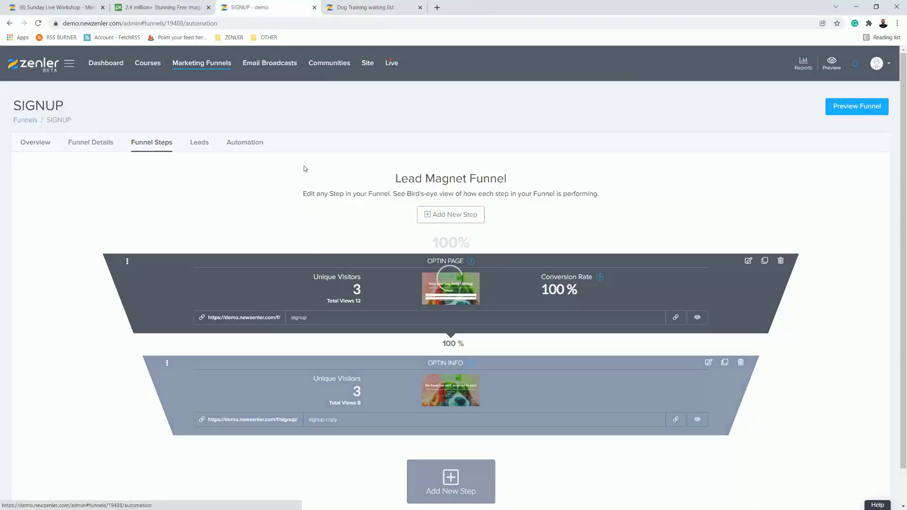
{"action": "left_click", "coordinate": [128, 308]}
{"action": "left_click", "coordinate": [41, 359]}
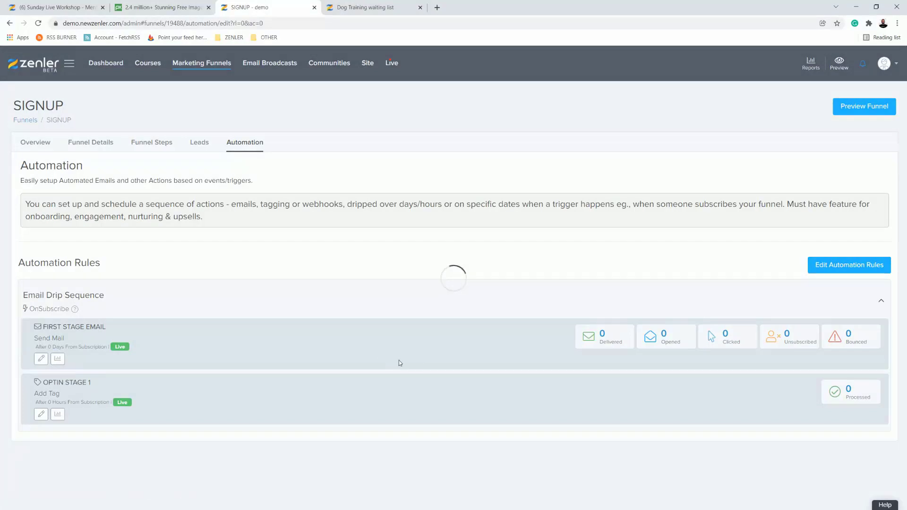
{"action": "scroll", "coordinate": [423, 366], "scroll_direction": "down", "scroll_amount": 4}
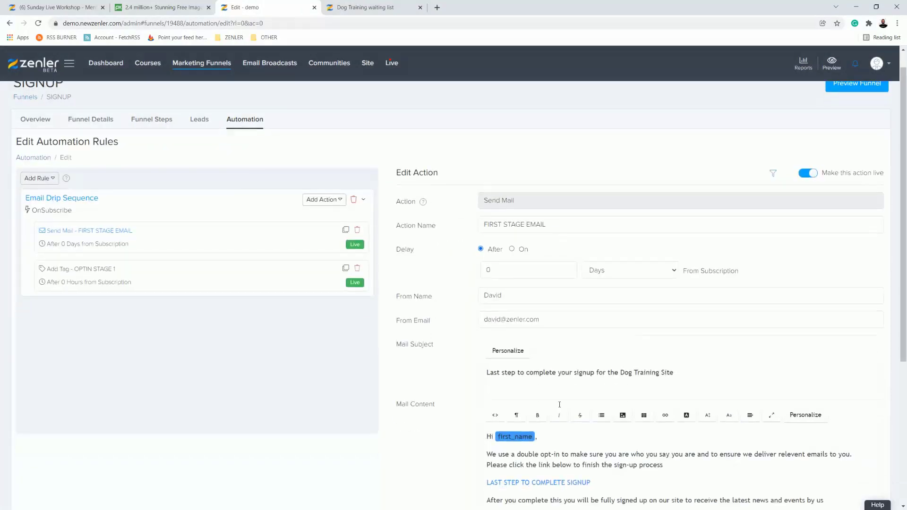
{"action": "left_click_drag", "start_coordinate": [591, 330], "coordinate": [464, 328]}
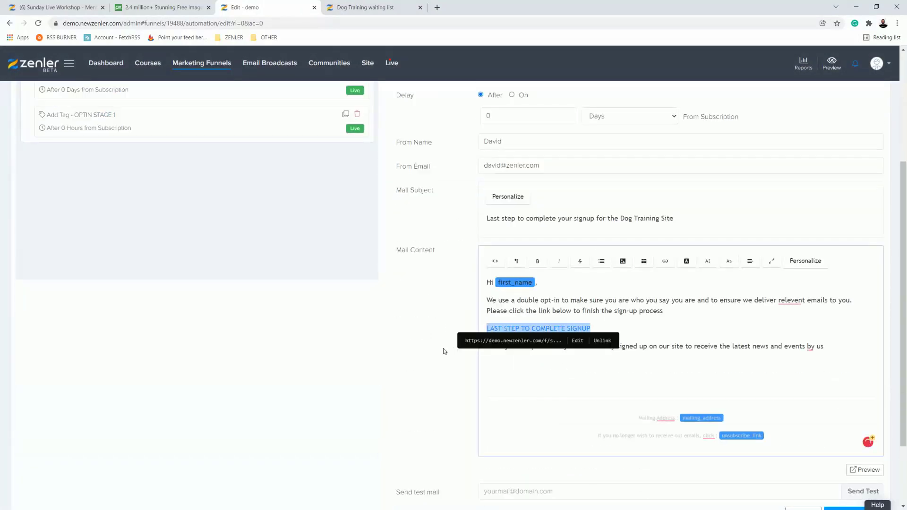
{"action": "scroll", "coordinate": [431, 349], "scroll_direction": "up", "scroll_amount": 4}
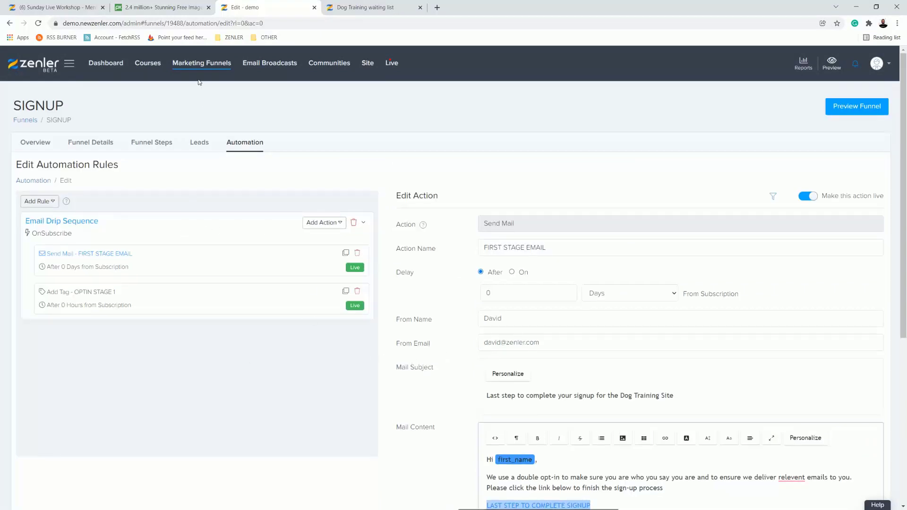
{"action": "left_click", "coordinate": [149, 306]}
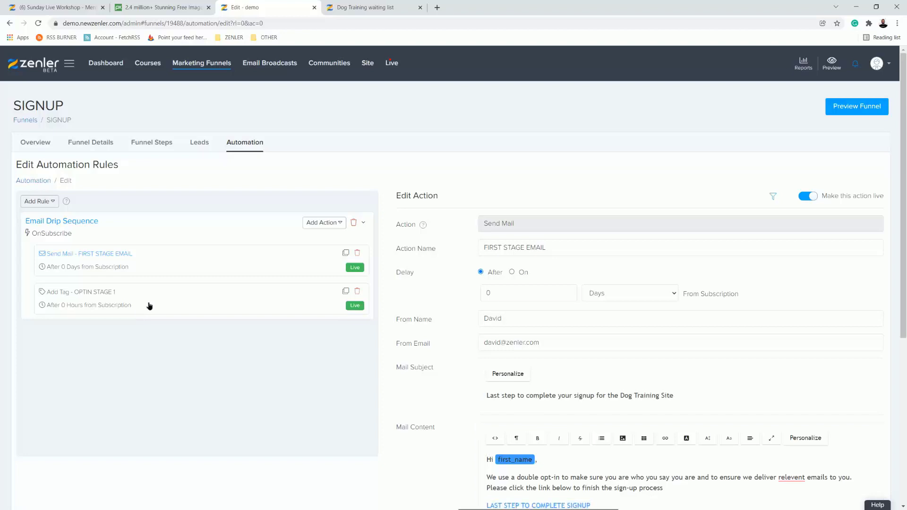
{"action": "left_click", "coordinate": [134, 307]}
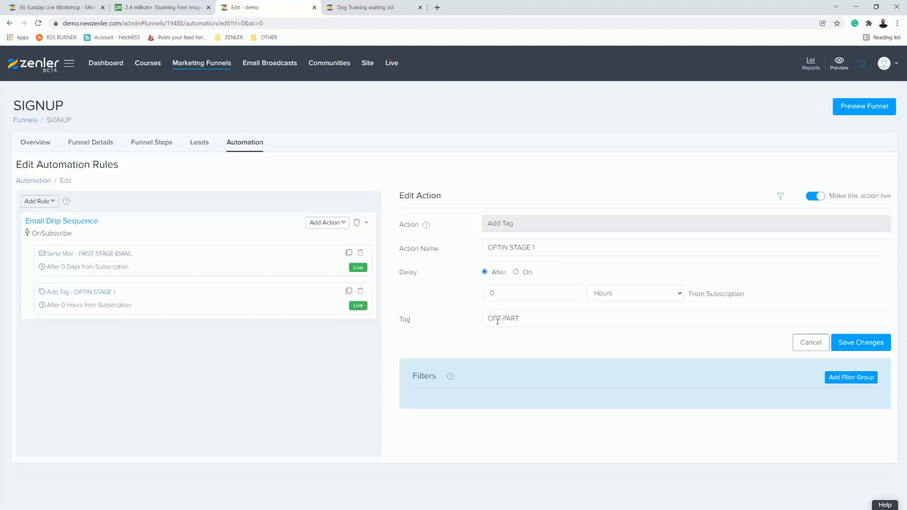
Step: Preview the FINAL OPTIN page of the SIGNUP-STAGE2 funnel and close the preview after viewing it
{"action": "left_click", "coordinate": [199, 63]}
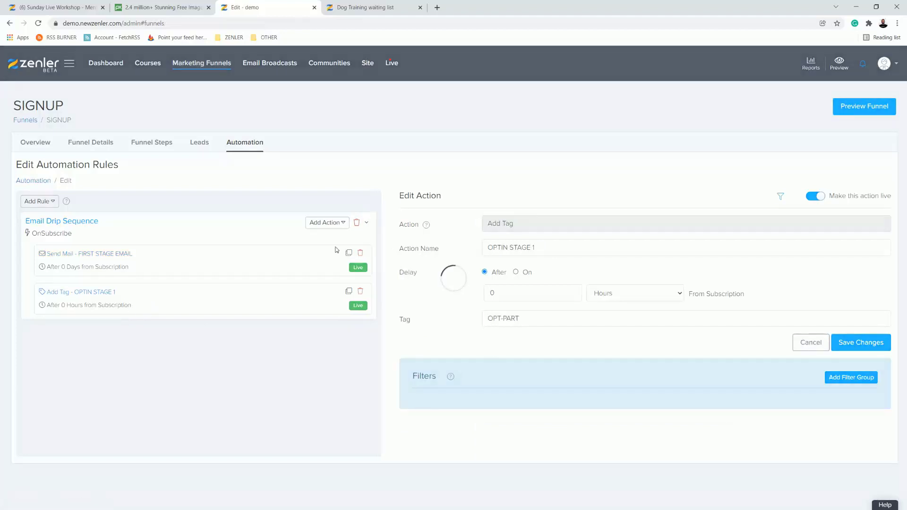
{"action": "left_click", "coordinate": [326, 281]}
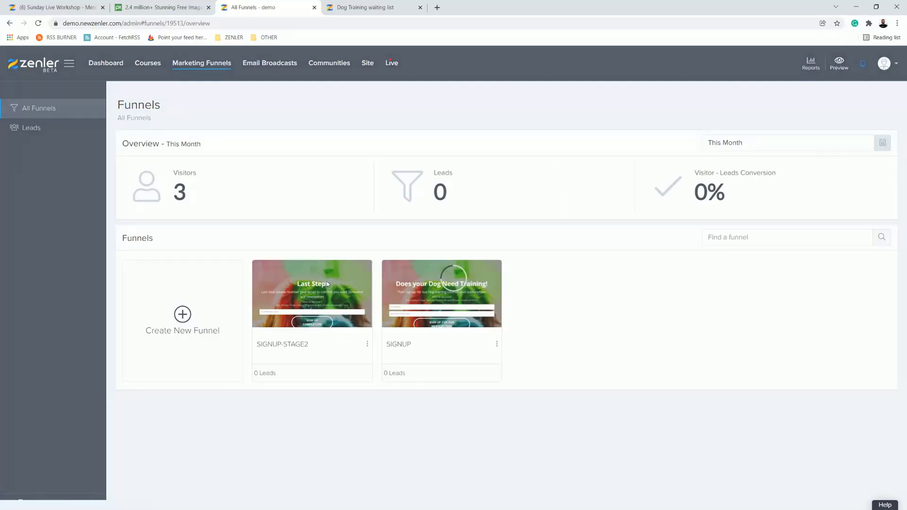
{"action": "left_click", "coordinate": [149, 144]}
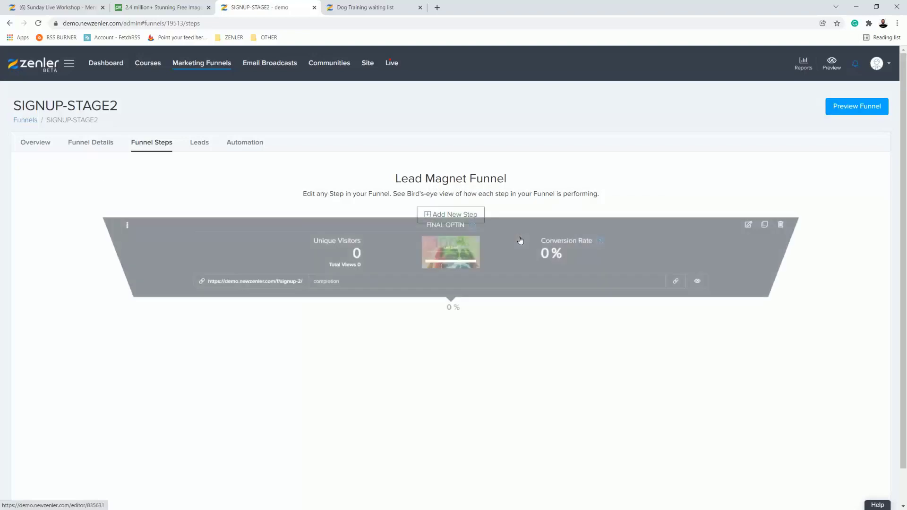
{"action": "left_click", "coordinate": [697, 315]}
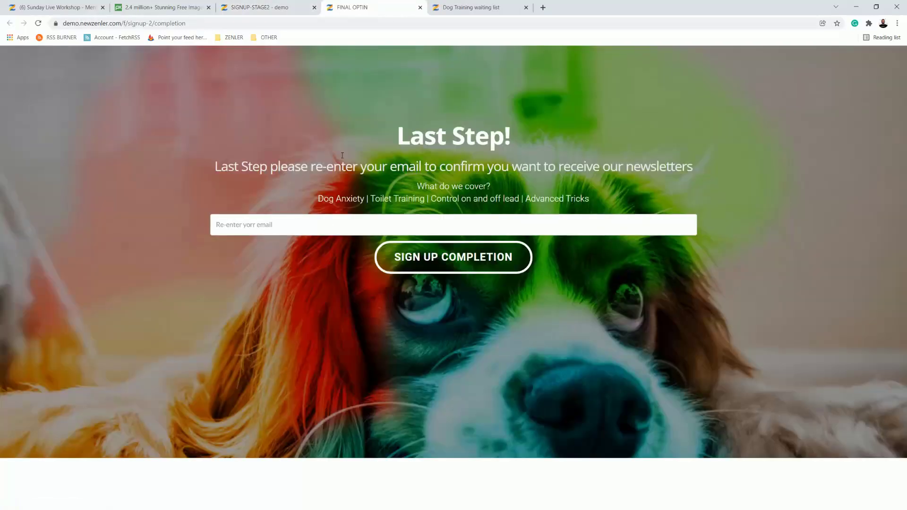
{"action": "left_click", "coordinate": [420, 8]}
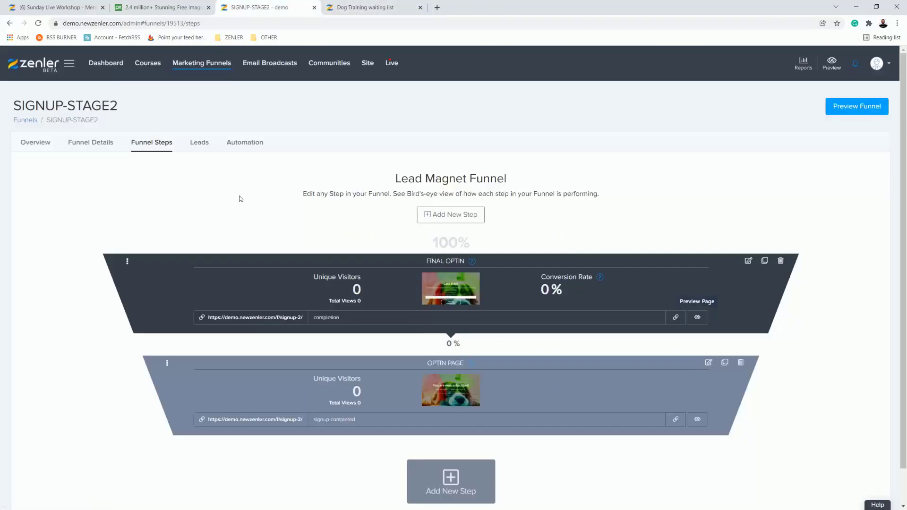
Step: Check SIGNUP-STAGE2's automation actions: the FIRST STAGE EMAIL content, the Remove Tag action and the Add Tag action
{"action": "left_click", "coordinate": [252, 145]}
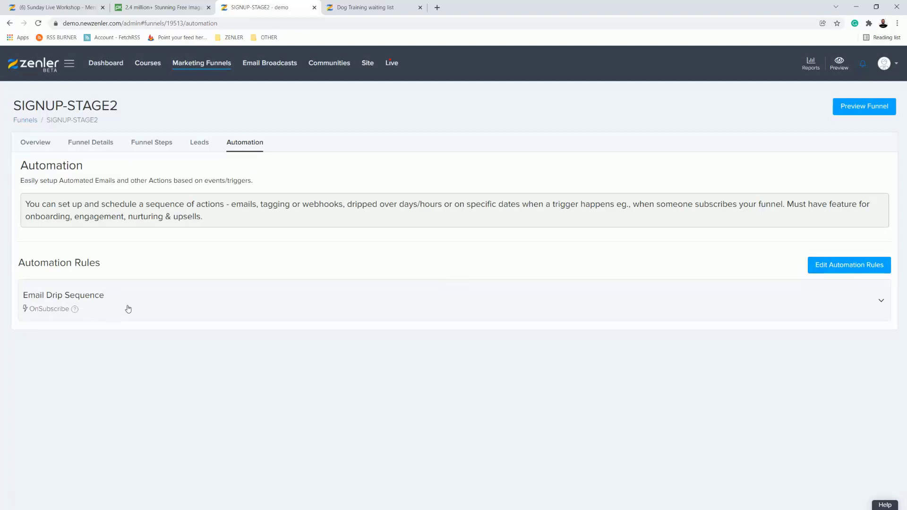
{"action": "left_click", "coordinate": [124, 308]}
{"action": "left_click", "coordinate": [42, 359]}
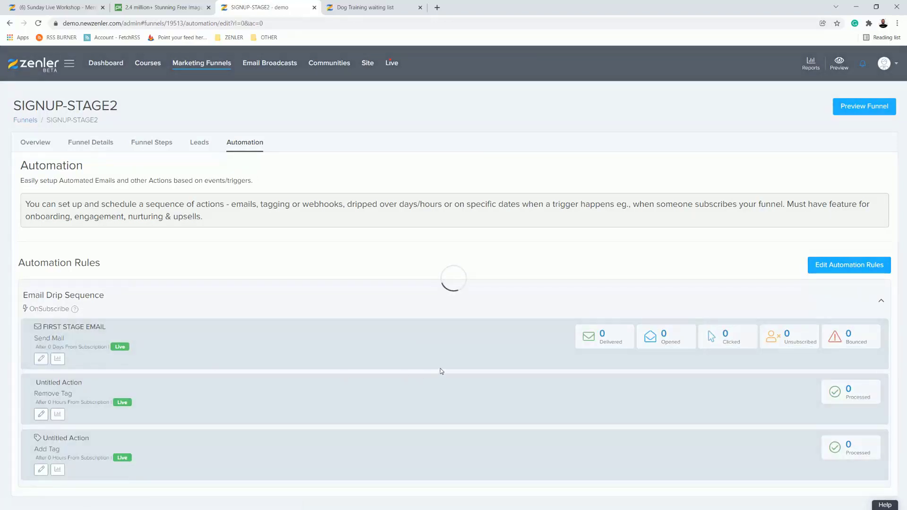
{"action": "scroll", "coordinate": [429, 365], "scroll_direction": "down", "scroll_amount": 3}
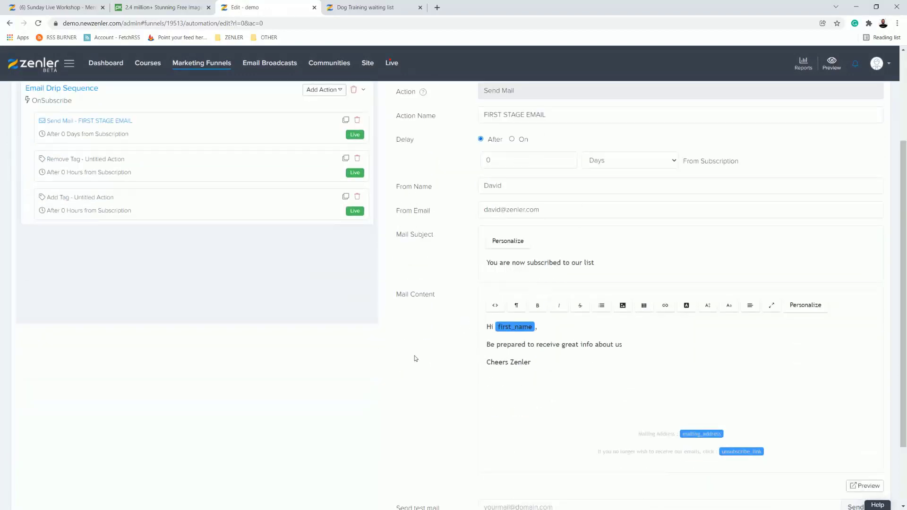
{"action": "scroll", "coordinate": [415, 358], "scroll_direction": "up", "scroll_amount": 2}
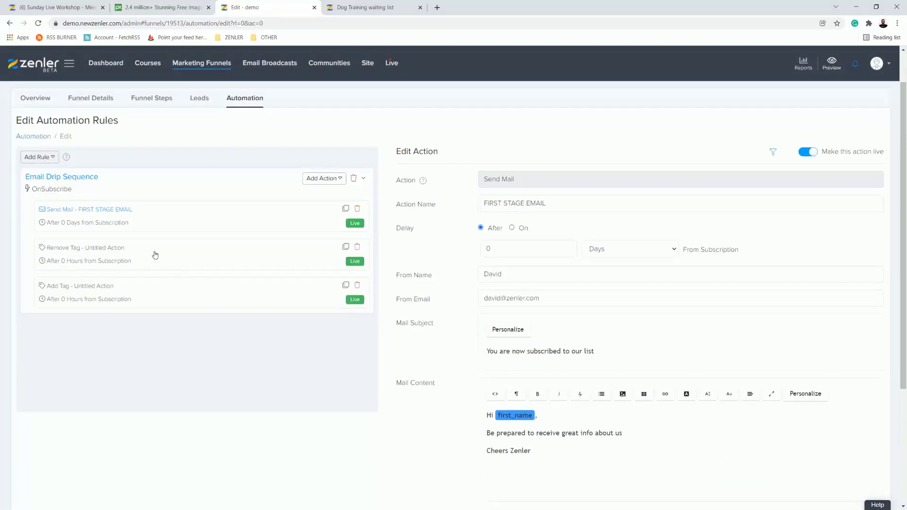
{"action": "left_click", "coordinate": [146, 257]}
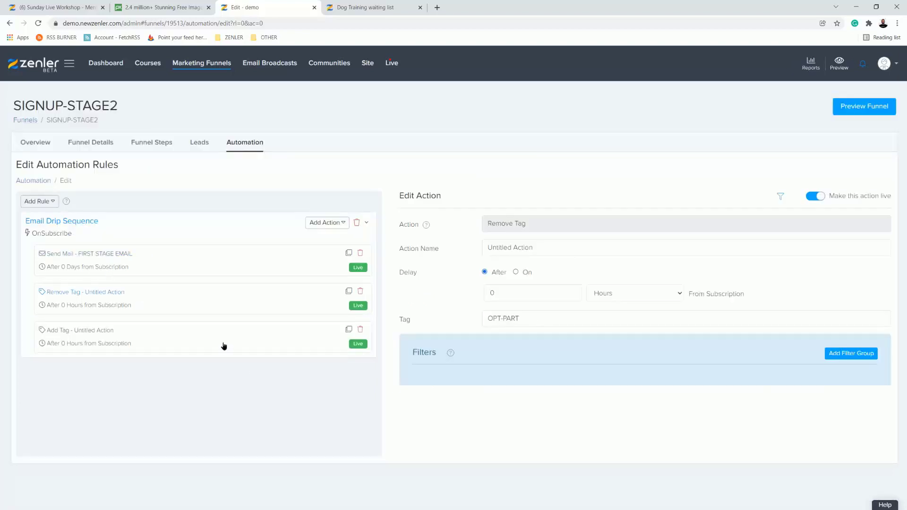
{"action": "left_click", "coordinate": [344, 350]}
Step: Copy the funnel URL of SIGNUP from its funnel details
{"action": "left_click", "coordinate": [202, 63]}
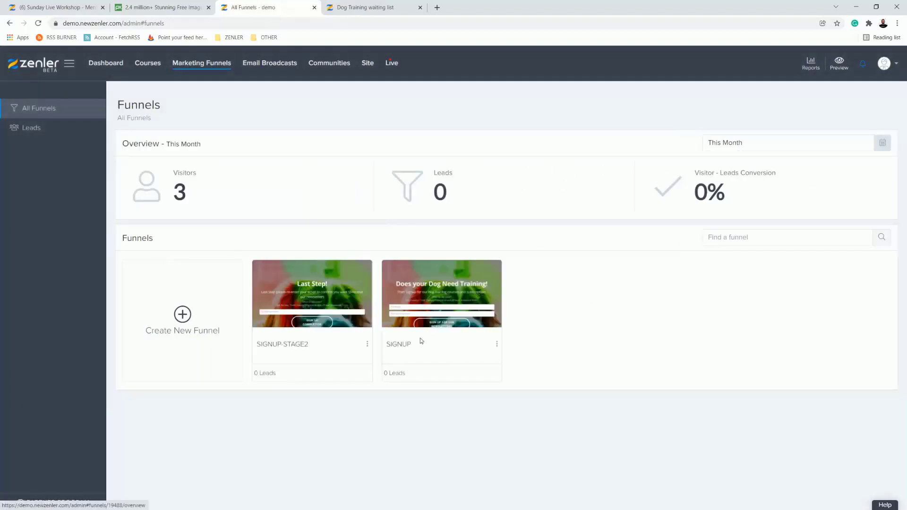
{"action": "left_click", "coordinate": [425, 289]}
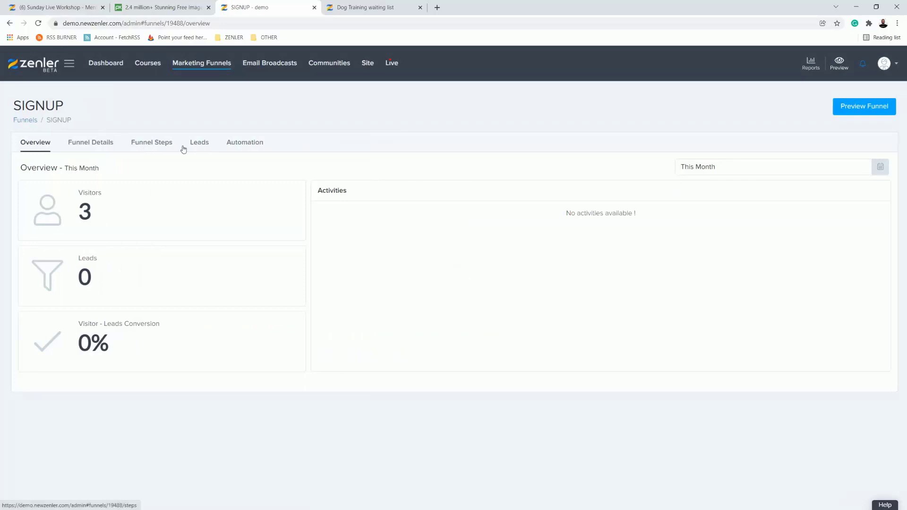
{"action": "left_click", "coordinate": [98, 144]}
{"action": "left_click", "coordinate": [498, 204]}
Step: Open the copied SIGNUP URL in an incognito window and submit the newsletter form with a test first name and email address
{"action": "left_click", "coordinate": [897, 25]}
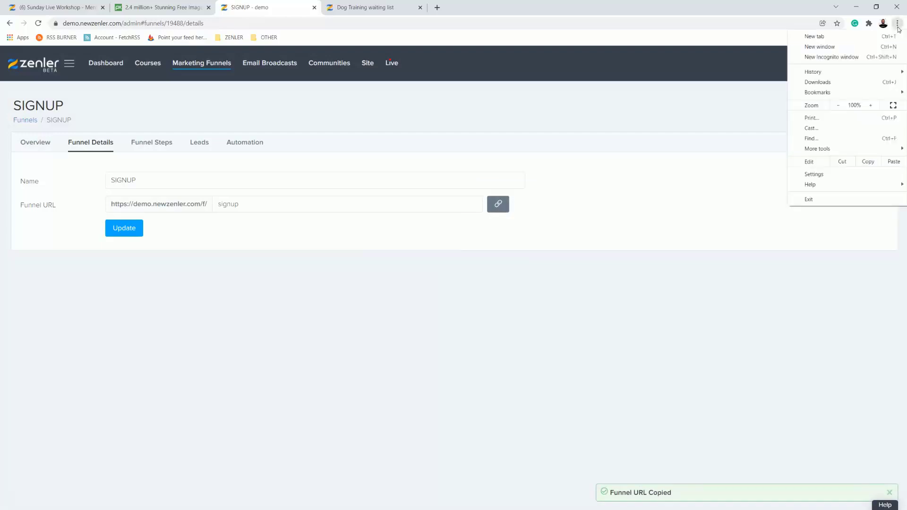
{"action": "left_click", "coordinate": [822, 54]}
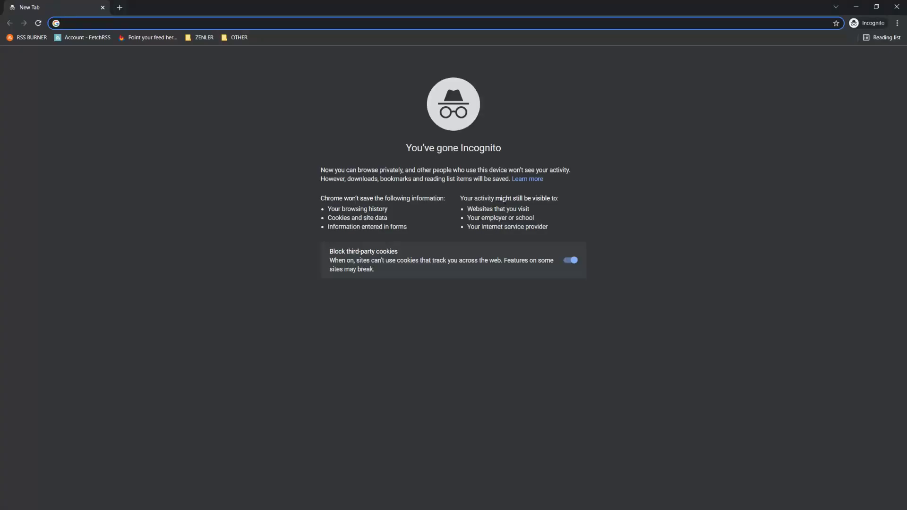
{"action": "key", "text": "ctrl+v"}
{"action": "key", "text": "Return"}
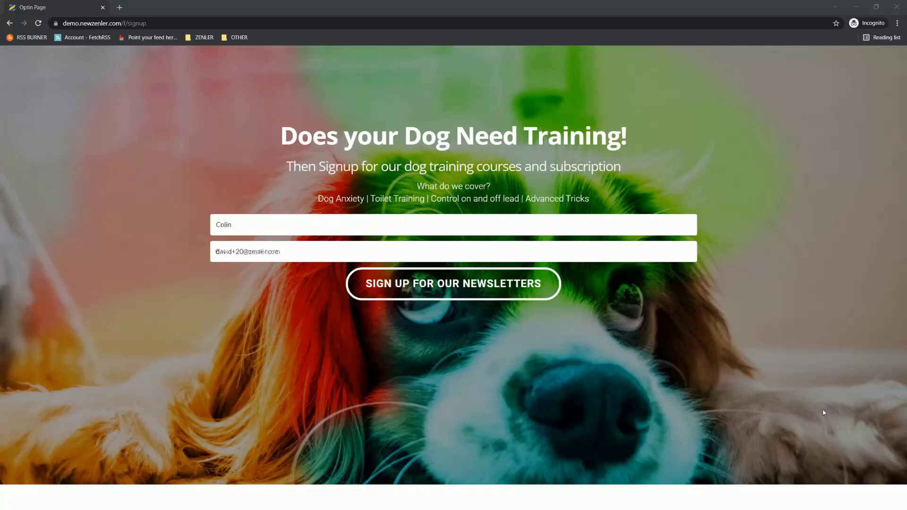
{"action": "left_click", "coordinate": [446, 293]}
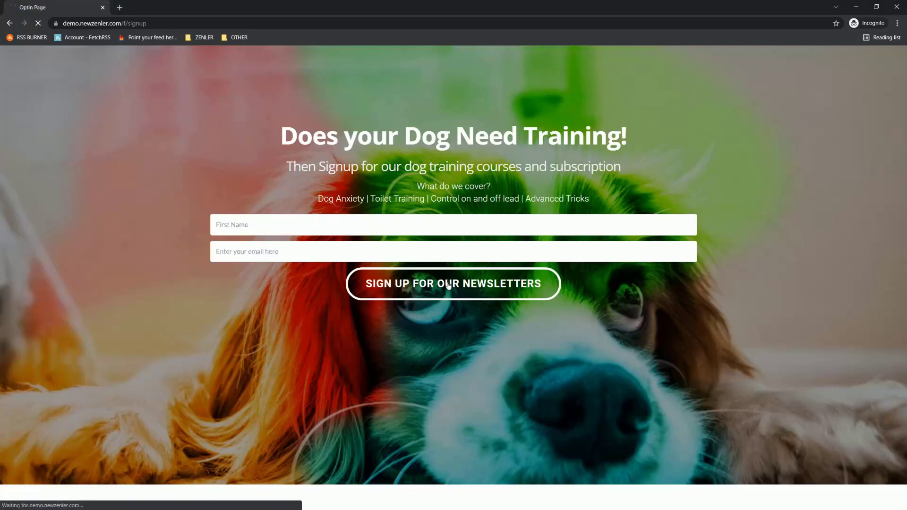
{"action": "left_click_drag", "start_coordinate": [266, 134], "coordinate": [611, 194]}
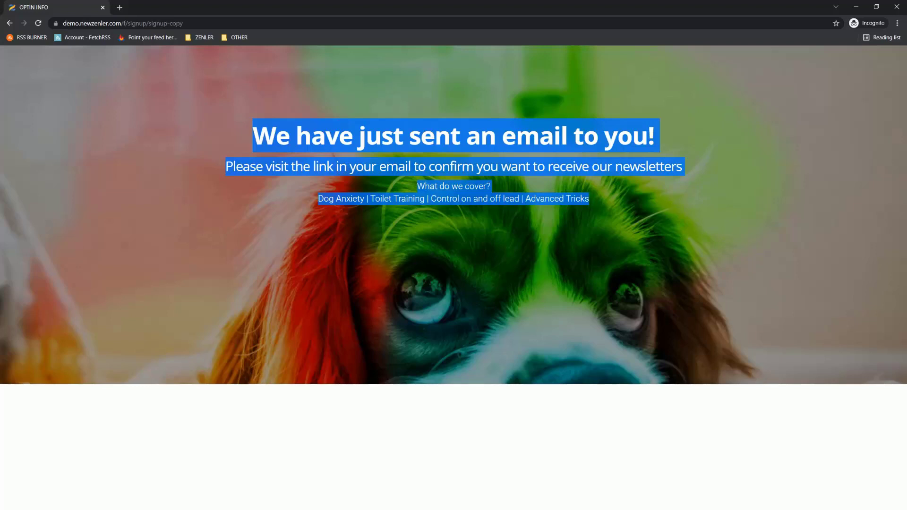
Step: Copy the LAST STEP TO COMPLETE SIGNUP link address from the received email in Gmail and open it in the incognito window
{"action": "key", "text": "alt+Tab"}
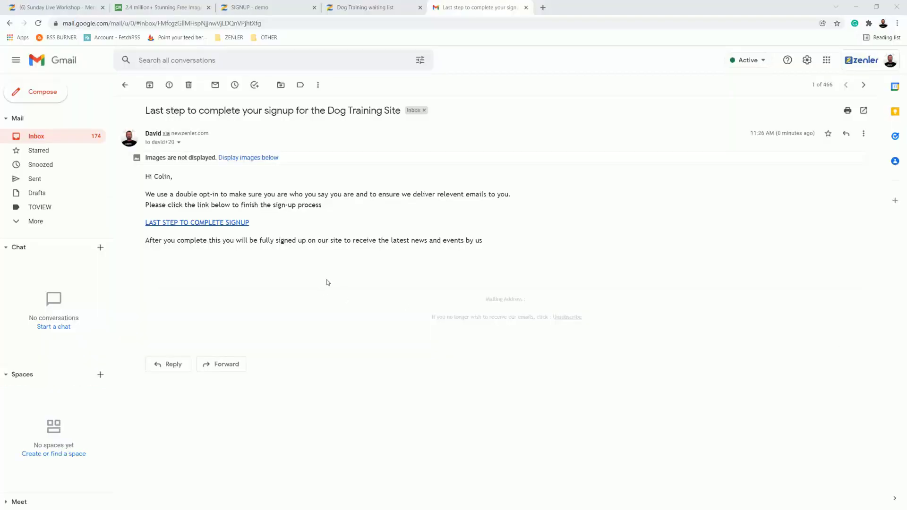
{"action": "right_click", "coordinate": [215, 224]}
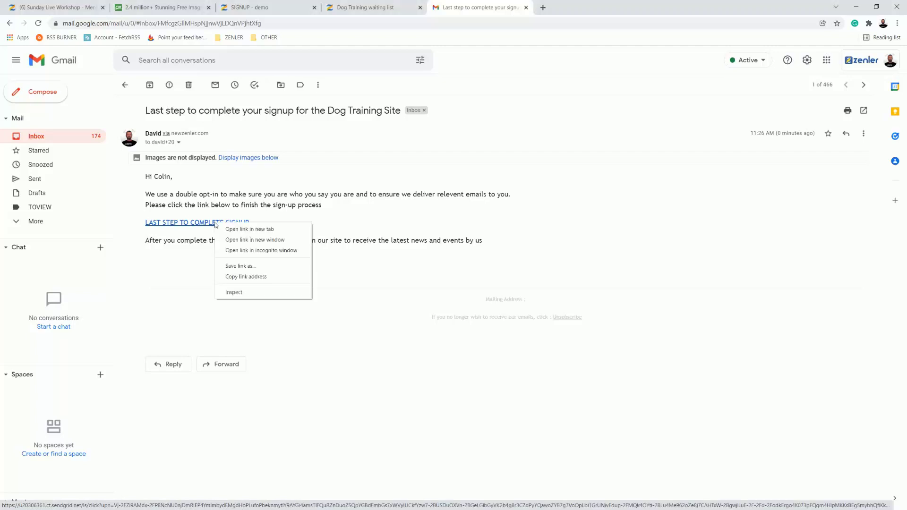
{"action": "left_click", "coordinate": [235, 277]}
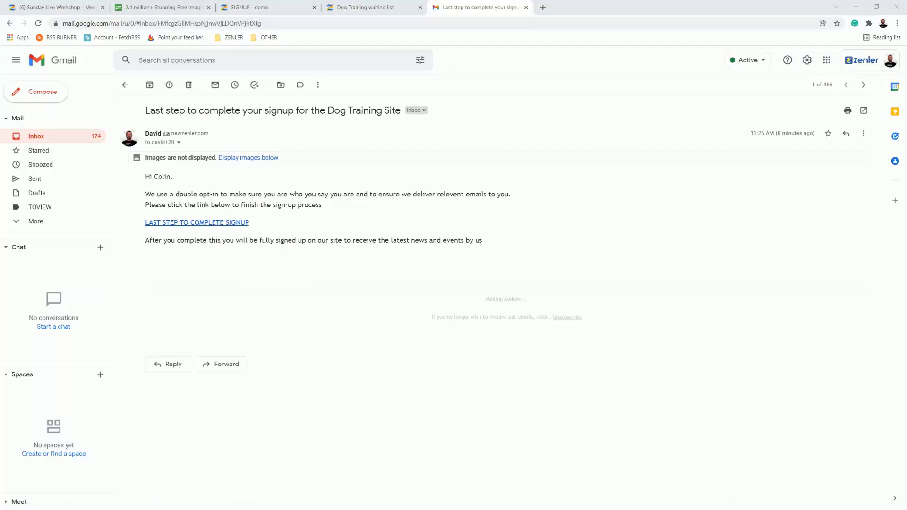
{"action": "key", "text": "alt+Tab"}
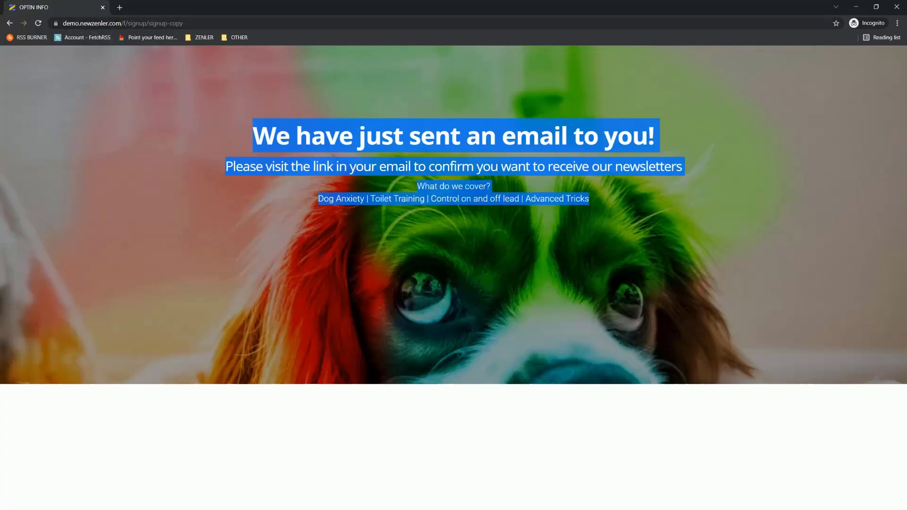
{"action": "key", "text": "ctrl+l"}
{"action": "key", "text": "ctrl+v"}
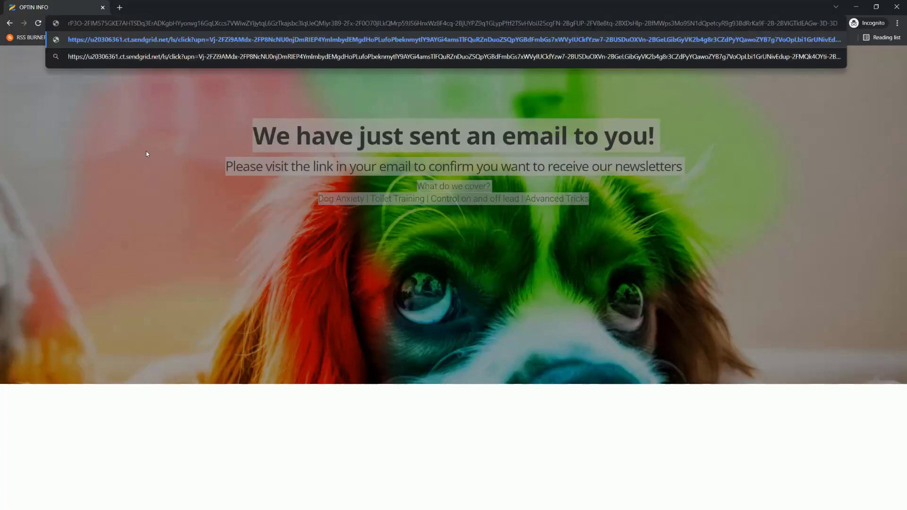
{"action": "key", "text": "Return"}
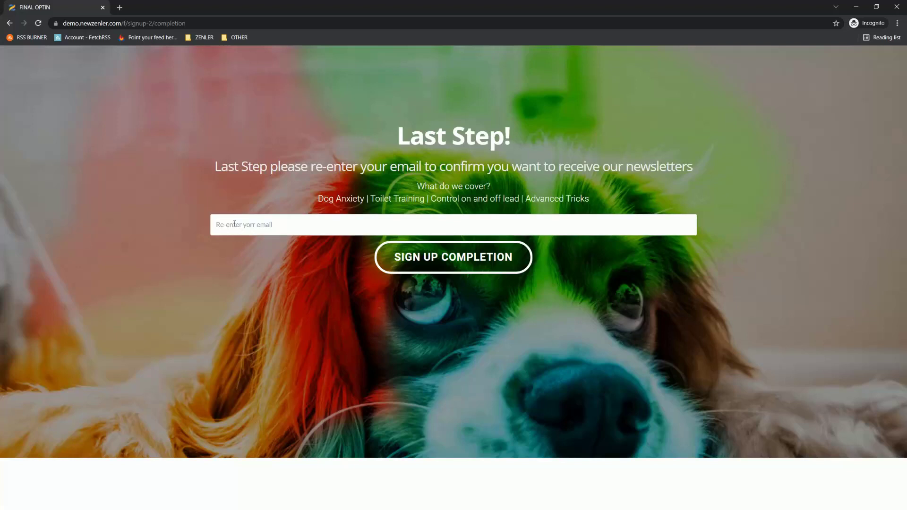
Step: Re-enter the same test email address on the Last Step page, submit the sign-up completion and check the address of the resulting page
{"action": "left_click", "coordinate": [280, 225]}
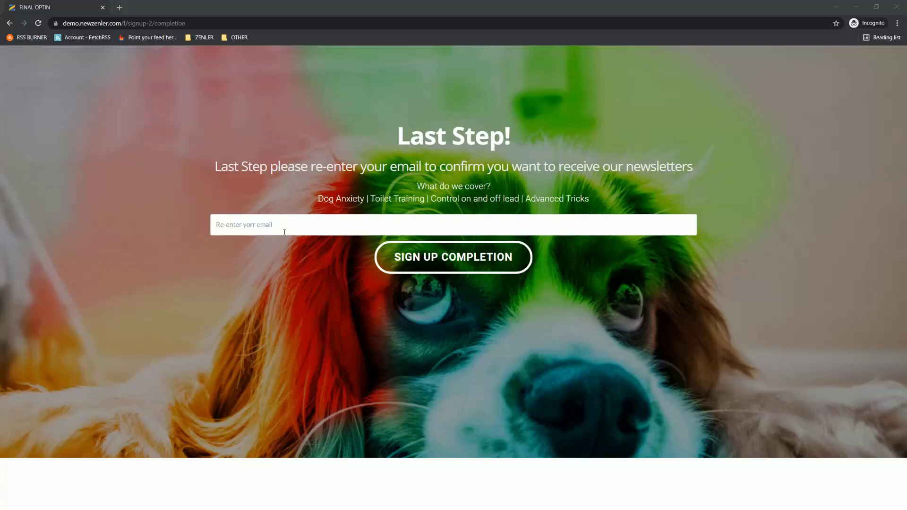
{"action": "left_click", "coordinate": [250, 247]}
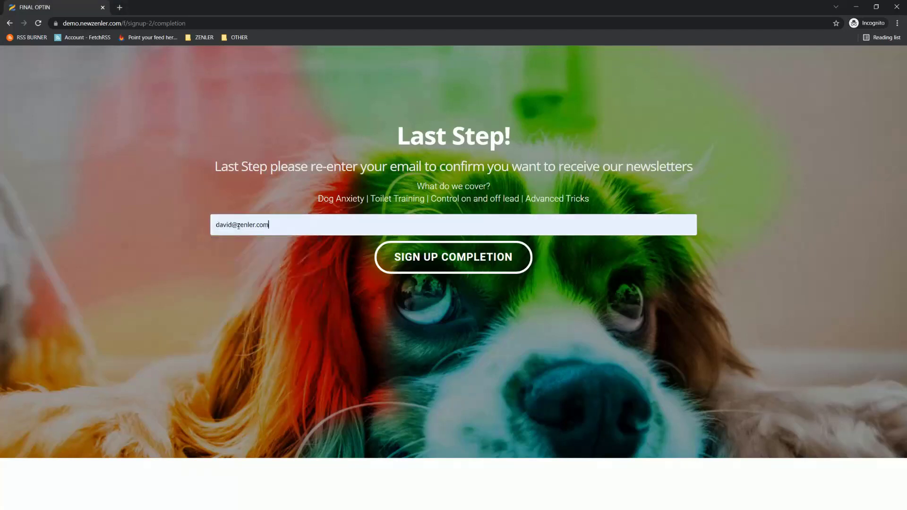
{"action": "key", "text": "Left"}
{"action": "key", "text": "Left"}
{"action": "key", "text": "Left"}
{"action": "key", "text": "Left"}
{"action": "key", "text": "Left"}
{"action": "key", "text": "Left"}
{"action": "key", "text": "Left"}
{"action": "key", "text": "Left"}
{"action": "key", "text": "Left"}
{"action": "key", "text": "Left"}
{"action": "key", "text": "Left"}
{"action": "type", "text": "+20"}
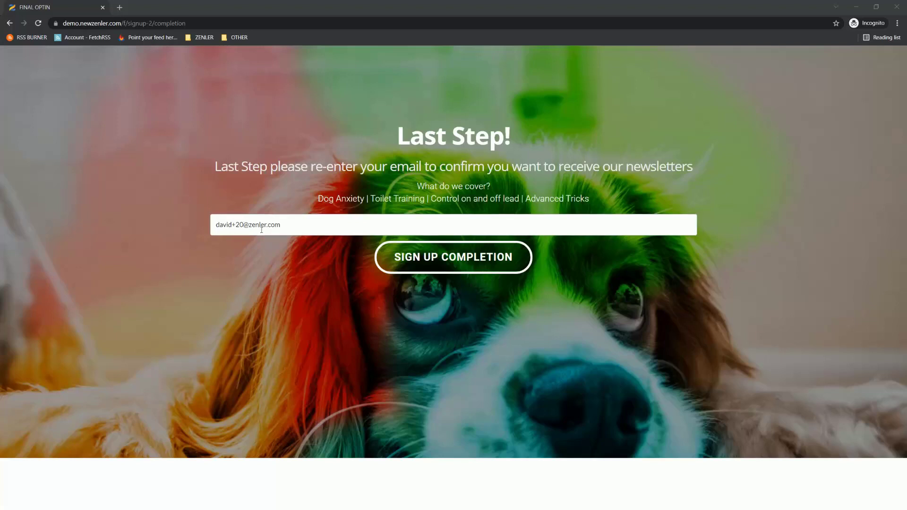
{"action": "left_click", "coordinate": [463, 265]}
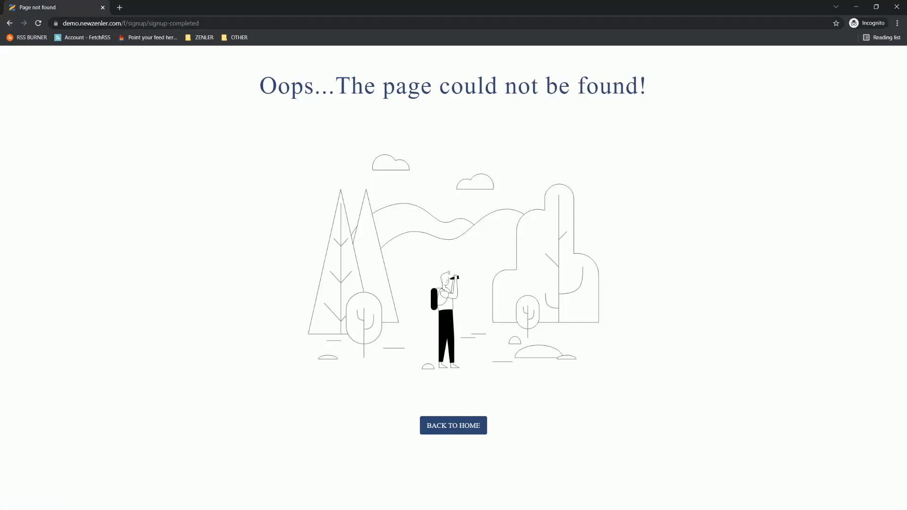
{"action": "left_click_drag", "start_coordinate": [129, 23], "coordinate": [200, 23]}
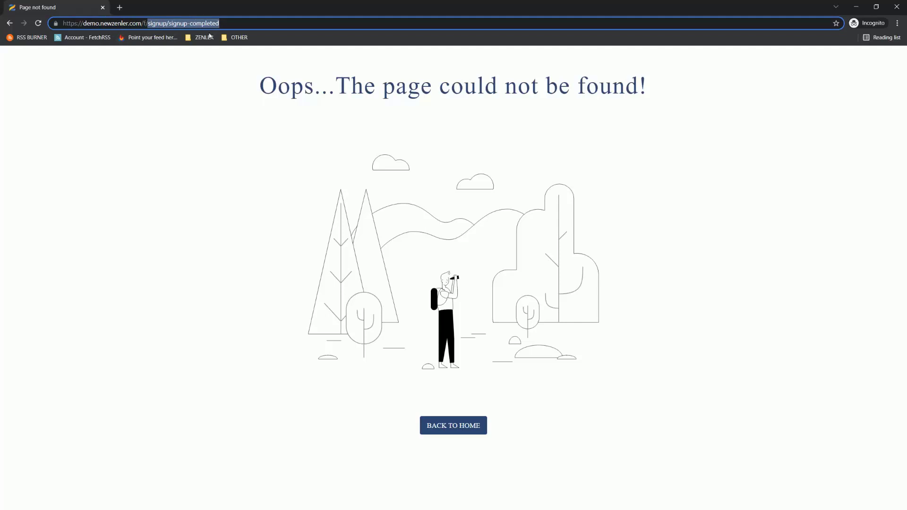
Step: Return to Zenler and copy the URL of the signup-completed Optin Page from the funnel steps of SIGNUP-STAGE2
{"action": "left_click", "coordinate": [836, 9]}
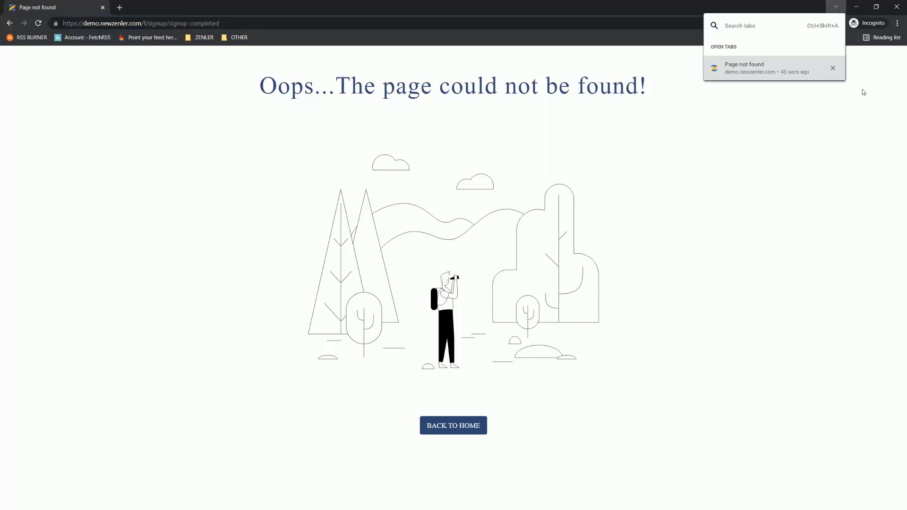
{"action": "left_click", "coordinate": [864, 92]}
{"action": "left_click", "coordinate": [856, 7]}
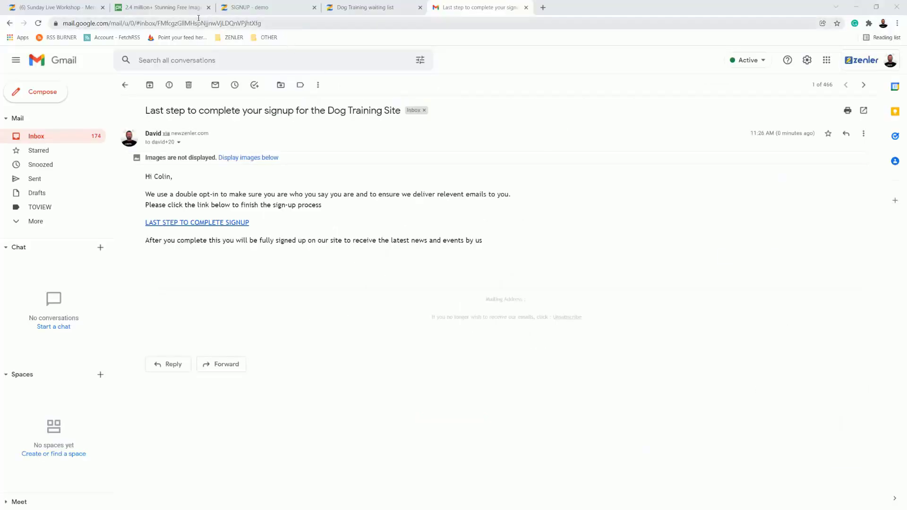
{"action": "left_click", "coordinate": [264, 8]}
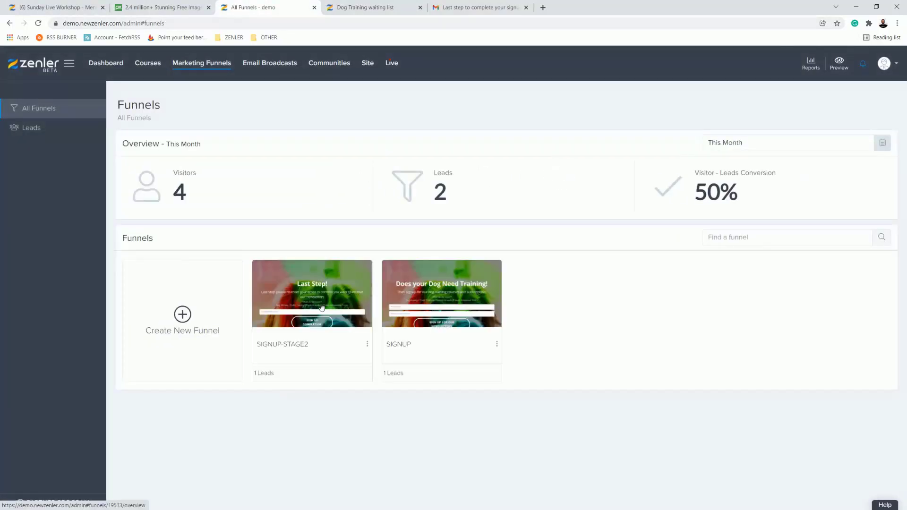
{"action": "left_click", "coordinate": [309, 290]}
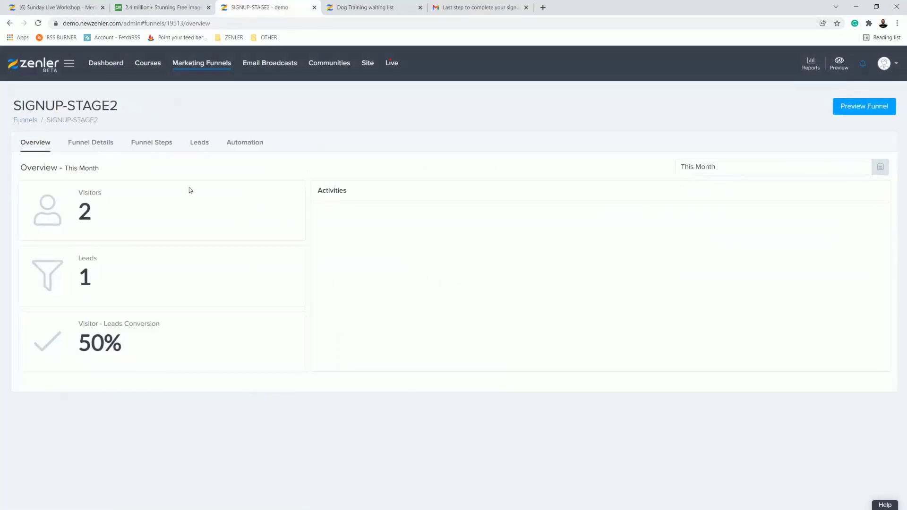
{"action": "left_click", "coordinate": [150, 143]}
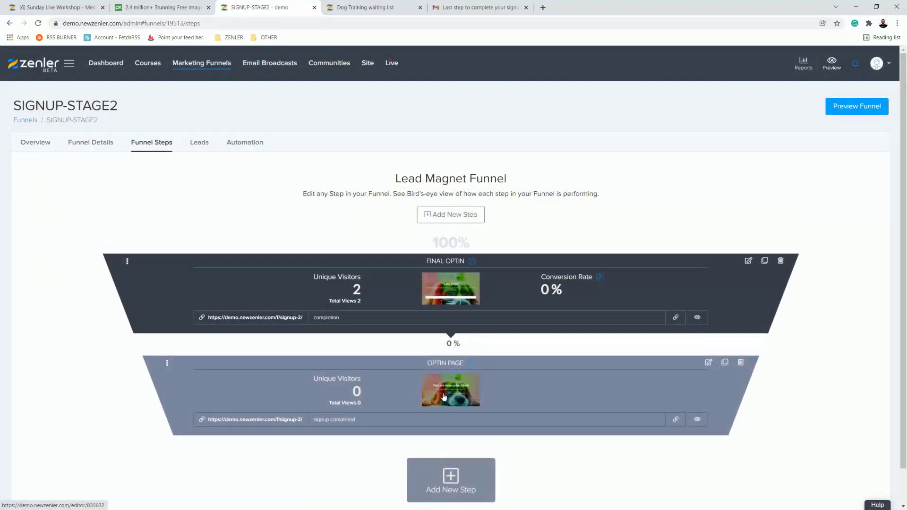
{"action": "left_click", "coordinate": [676, 419]}
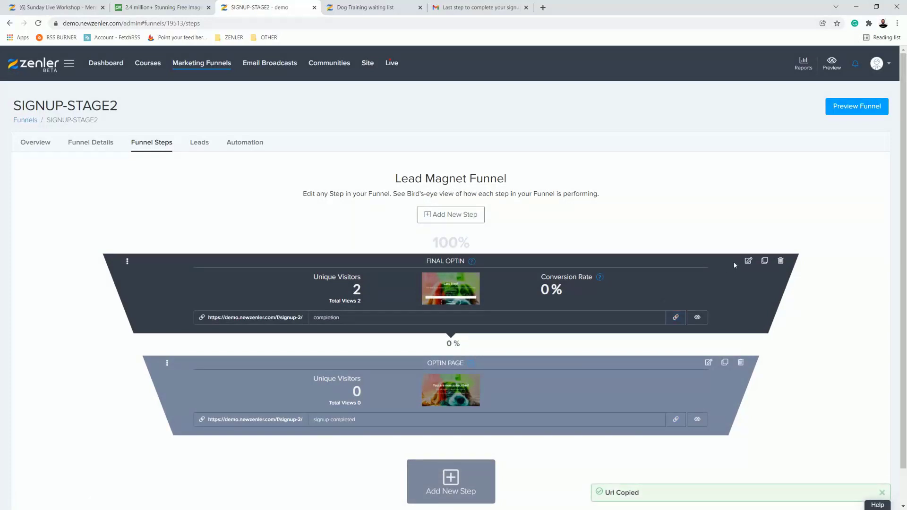
Step: Replace the SIGN UP COMPLETION button's post submit link on the FINAL OPTIN page with the copied URL, then accept the SEO settings and save
{"action": "left_click", "coordinate": [748, 261]}
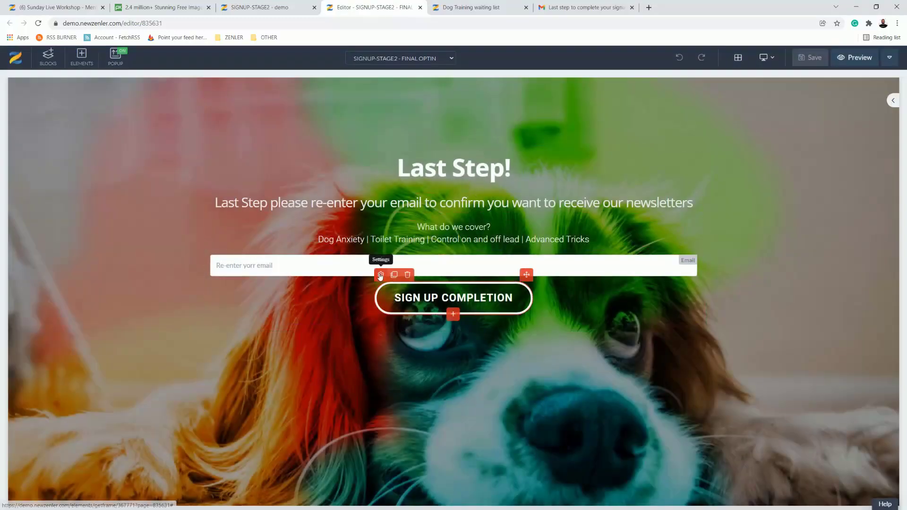
{"action": "left_click", "coordinate": [381, 275]}
{"action": "left_click", "coordinate": [831, 101]}
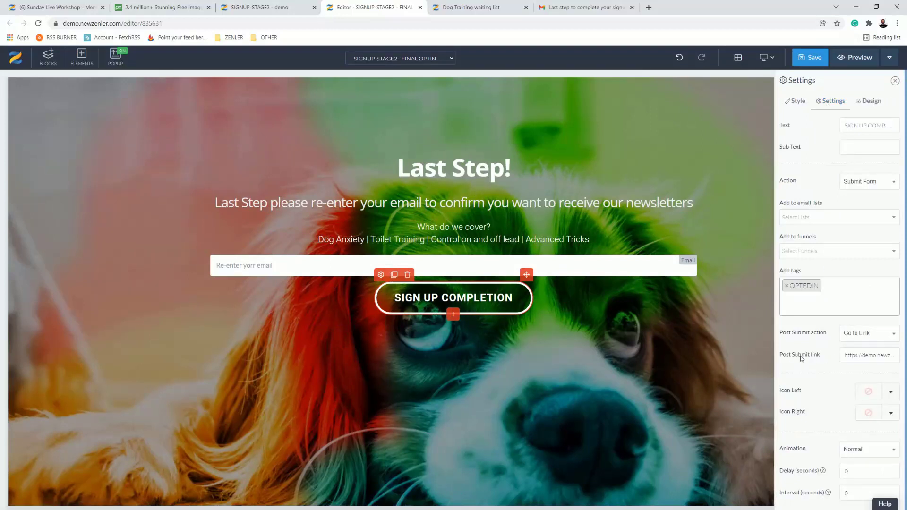
{"action": "left_click_drag", "start_coordinate": [845, 355], "coordinate": [896, 355]}
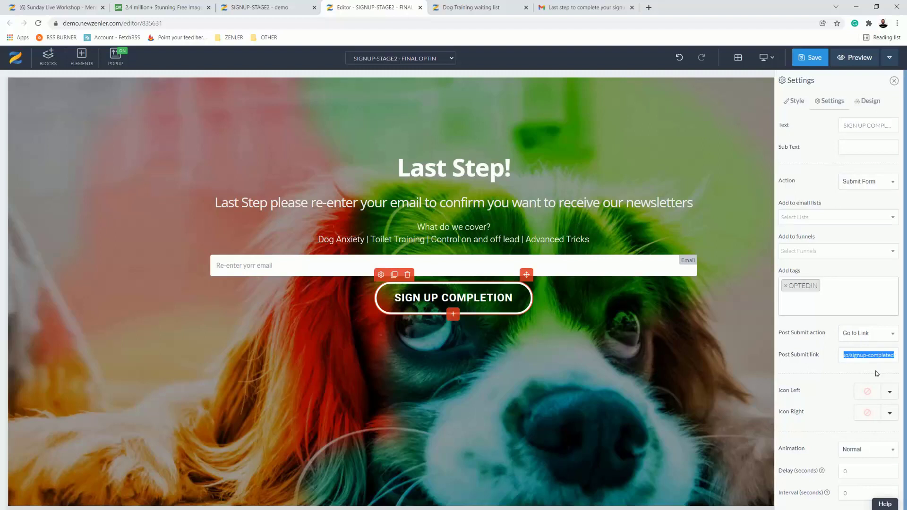
{"action": "key", "text": "BackSpace"}
{"action": "key", "text": "ctrl+v"}
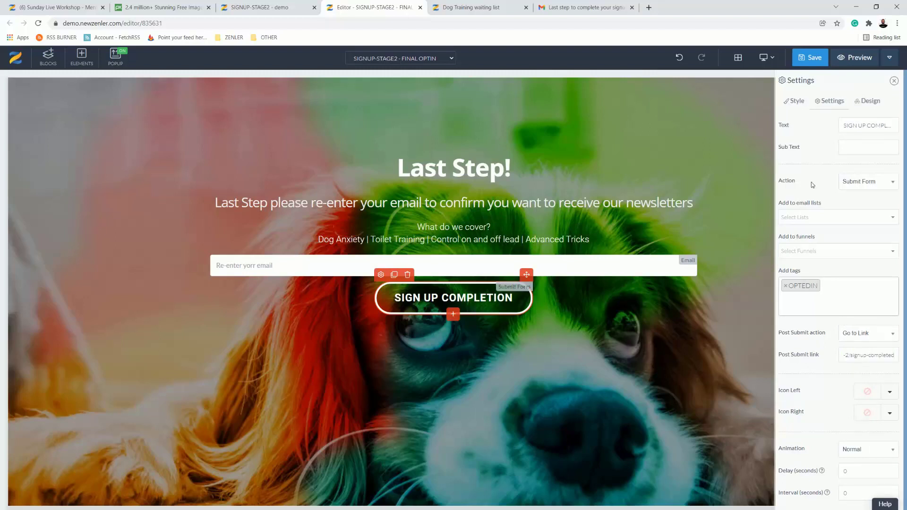
{"action": "left_click", "coordinate": [810, 57]}
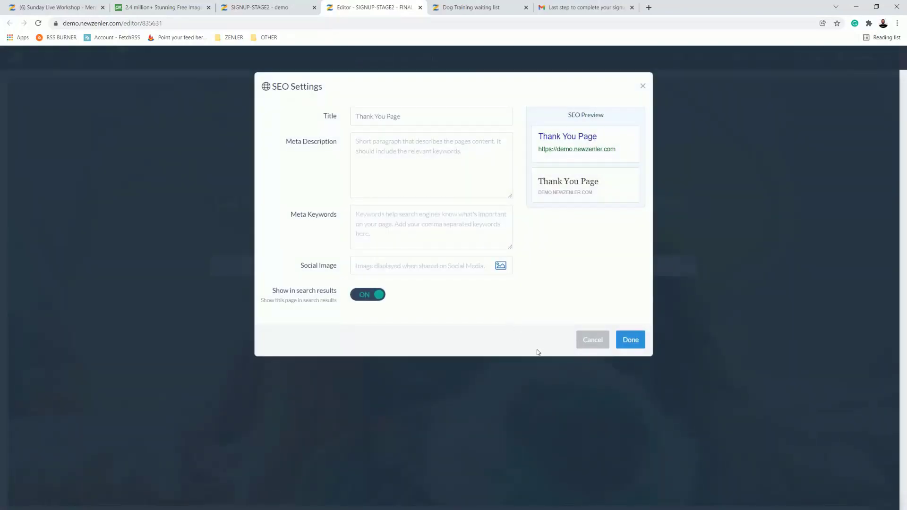
{"action": "left_click", "coordinate": [632, 340]}
{"action": "left_click", "coordinate": [813, 59]}
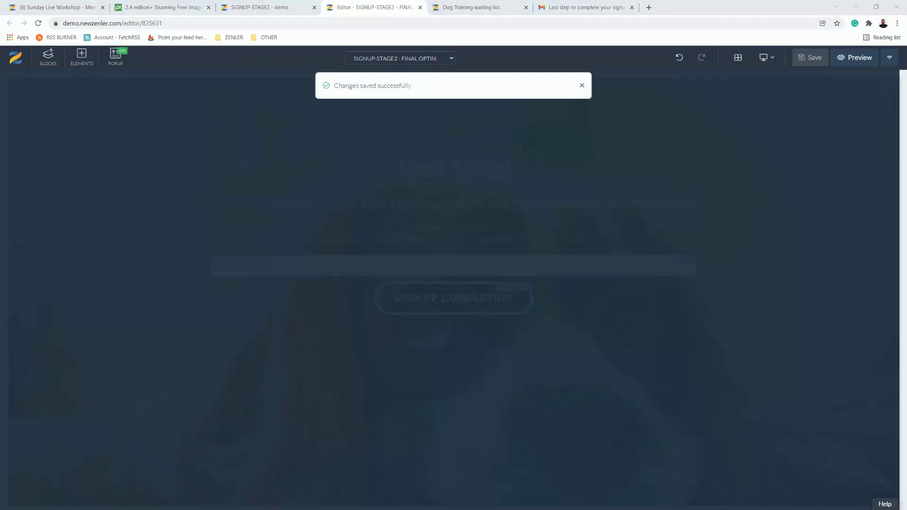
Step: Go back to the Last Step page in the incognito window, resubmit the sign-up completion with the test email address and read the resulting page
{"action": "key", "text": "alt+Tab"}
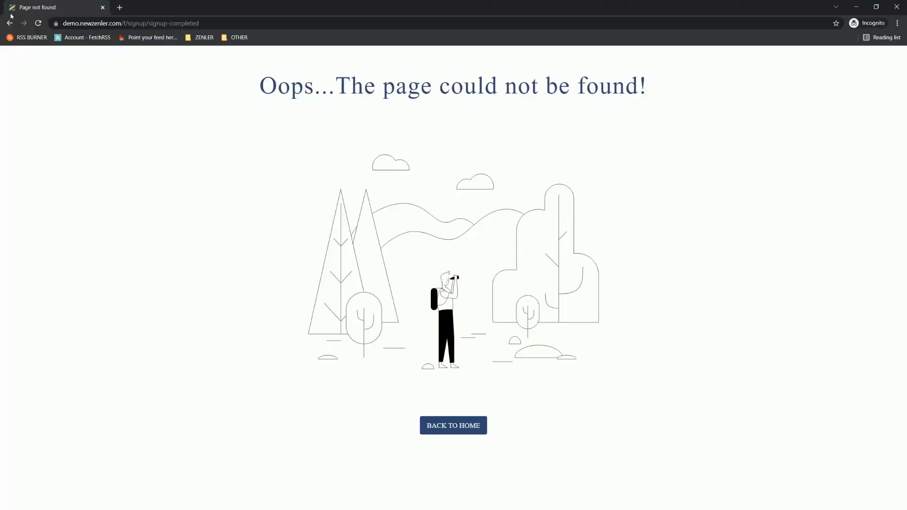
{"action": "left_click", "coordinate": [39, 23]}
{"action": "left_click", "coordinate": [10, 23]}
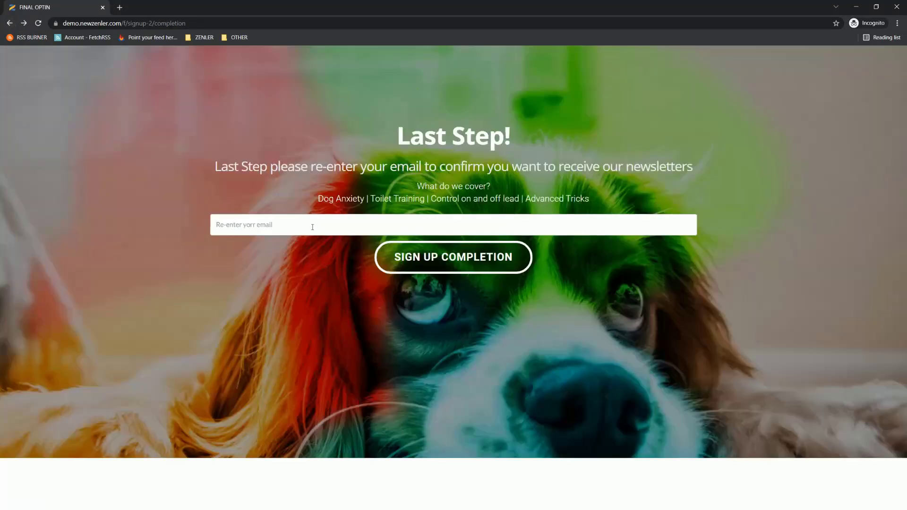
{"action": "left_click", "coordinate": [440, 261]}
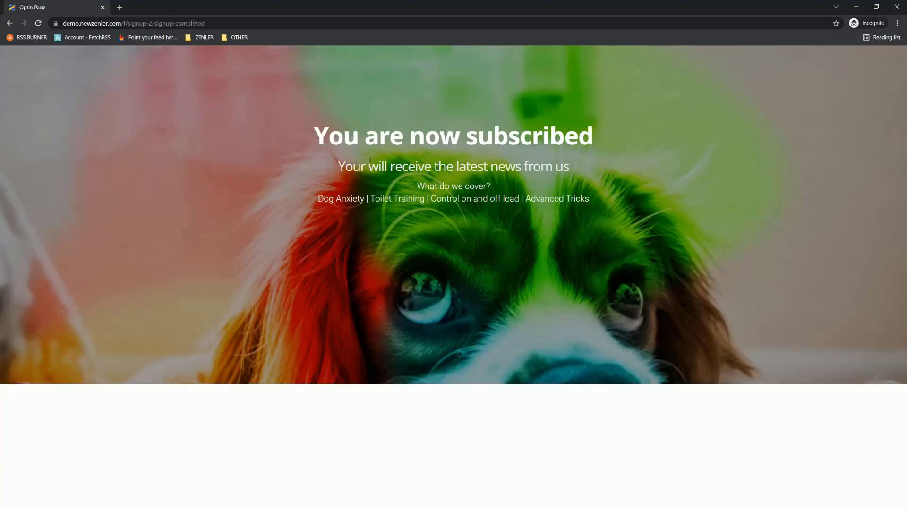
{"action": "left_click_drag", "start_coordinate": [320, 128], "coordinate": [626, 180]}
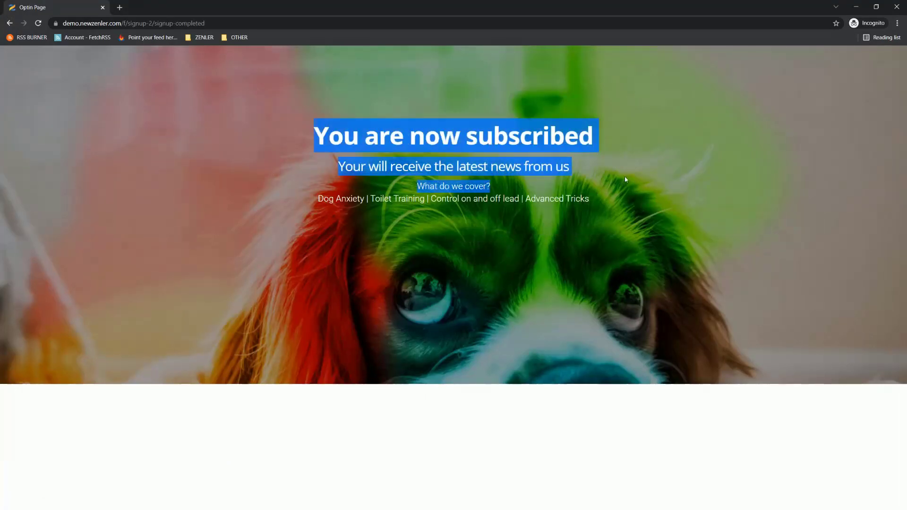
{"action": "left_click", "coordinate": [856, 7]}
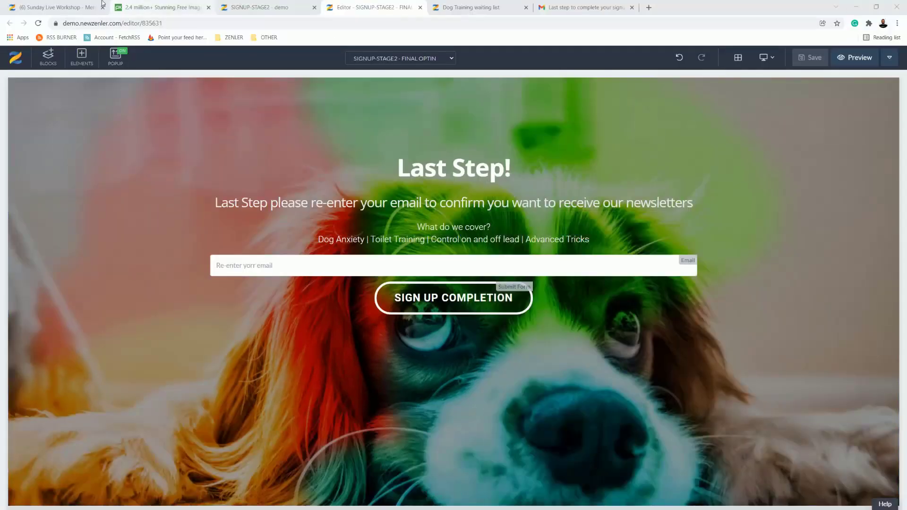
Step: Open the site's list of people with the Lead role in Zenler and check the test lead's email address and tags
{"action": "left_click", "coordinate": [252, 8]}
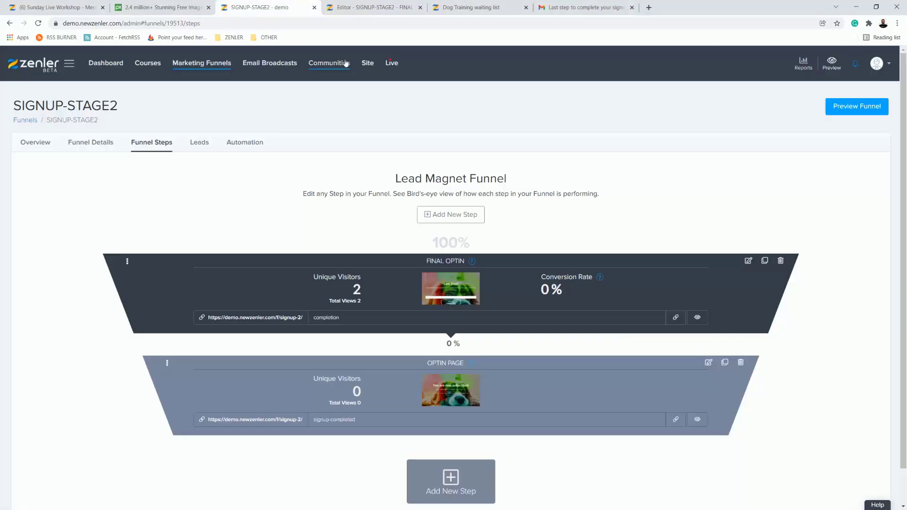
{"action": "left_click", "coordinate": [369, 67]}
{"action": "left_click", "coordinate": [50, 403]}
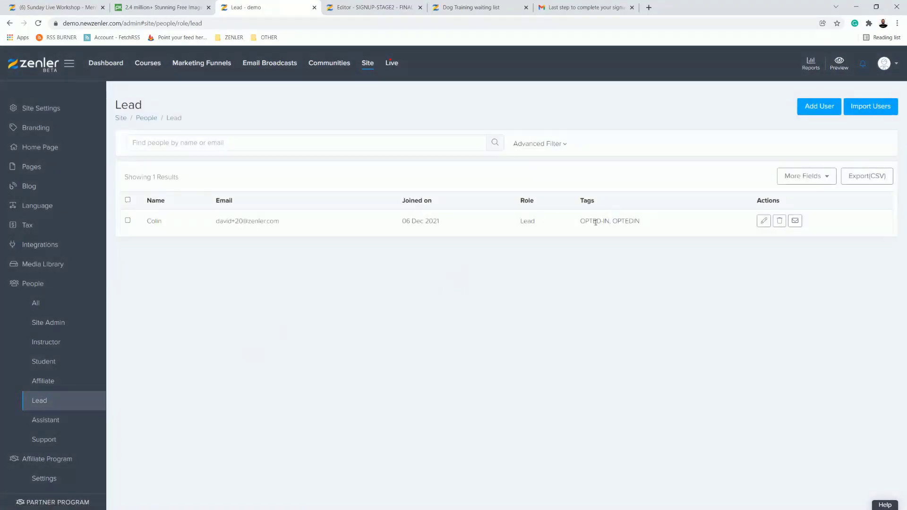
{"action": "left_click_drag", "start_coordinate": [289, 227], "coordinate": [215, 221]}
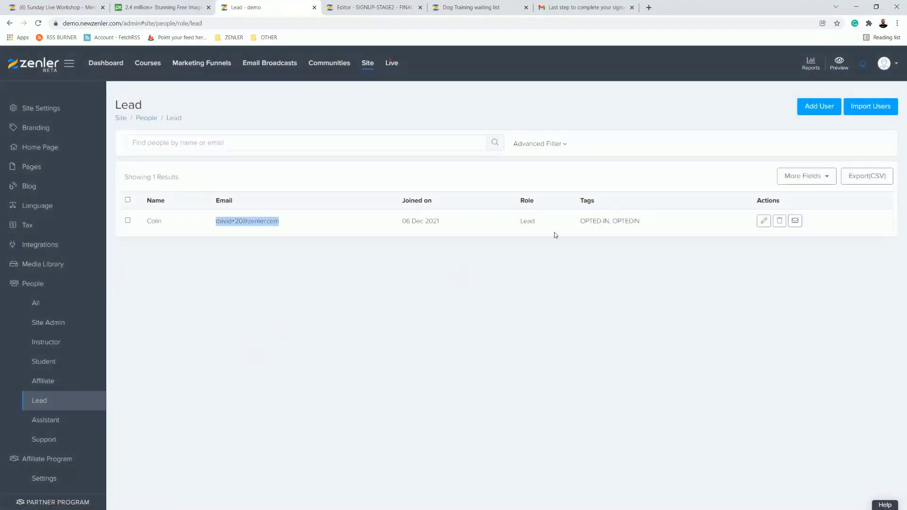
{"action": "left_click_drag", "start_coordinate": [640, 221], "coordinate": [609, 221]}
{"action": "left_click", "coordinate": [572, 272]}
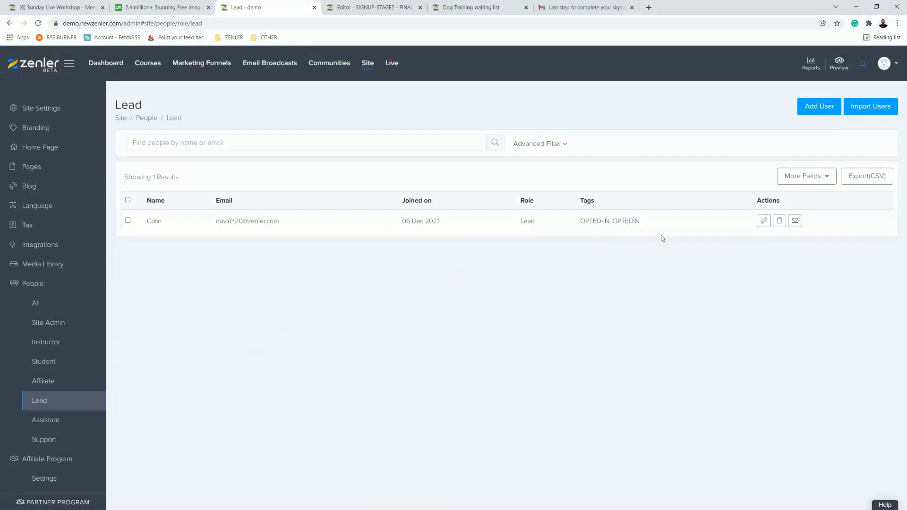
{"action": "double_click", "coordinate": [640, 222]}
{"action": "left_click", "coordinate": [508, 271]}
{"action": "double_click", "coordinate": [609, 219]}
{"action": "left_click", "coordinate": [541, 296]}
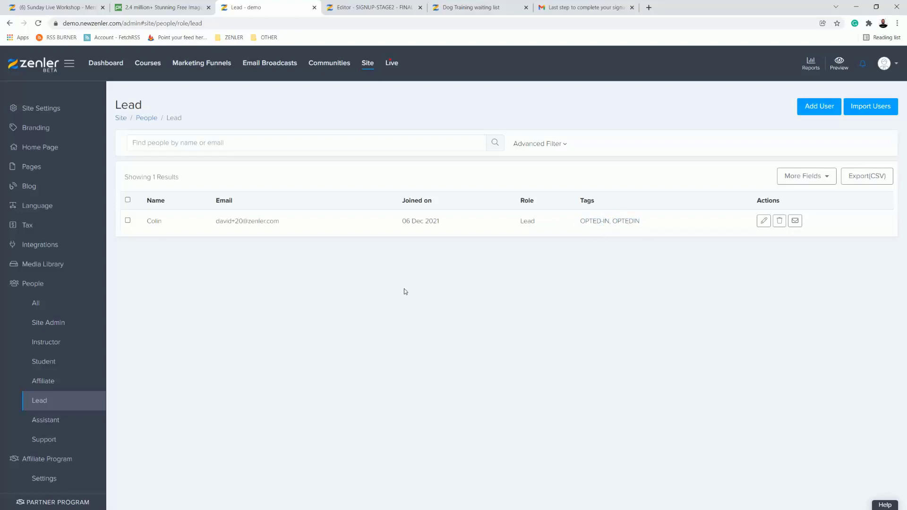